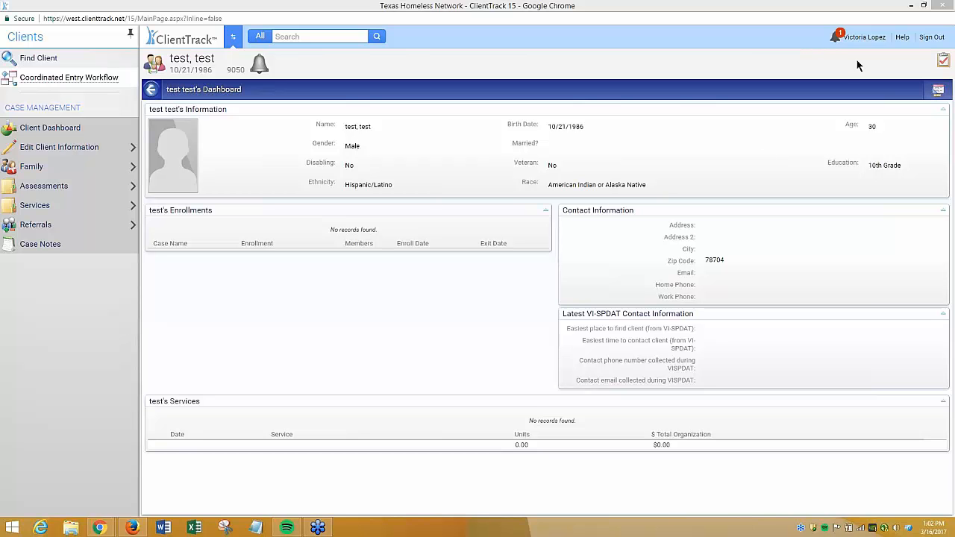
Open the user profile settings, pick the Coordinated Entry workgroup, and close the panel
mouse_move(863, 39)
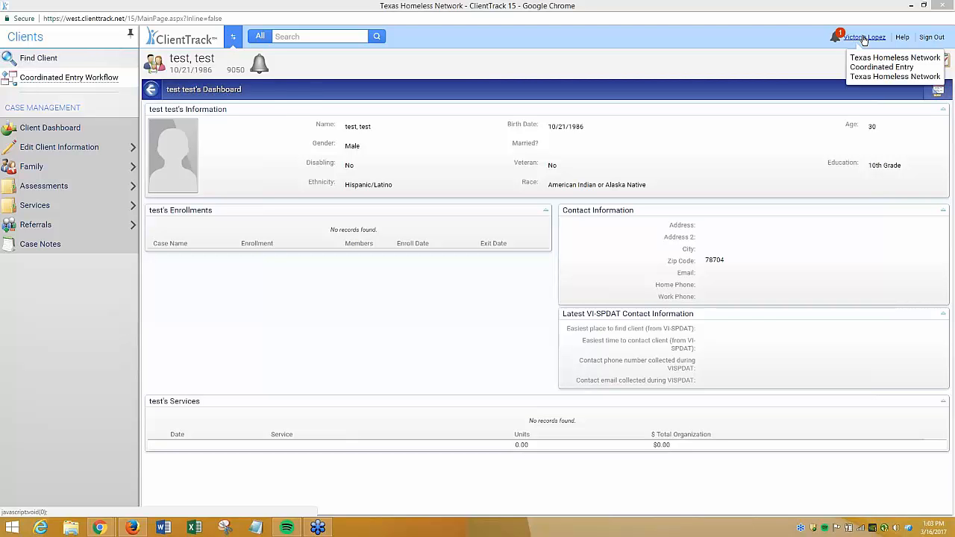
left_click(864, 39)
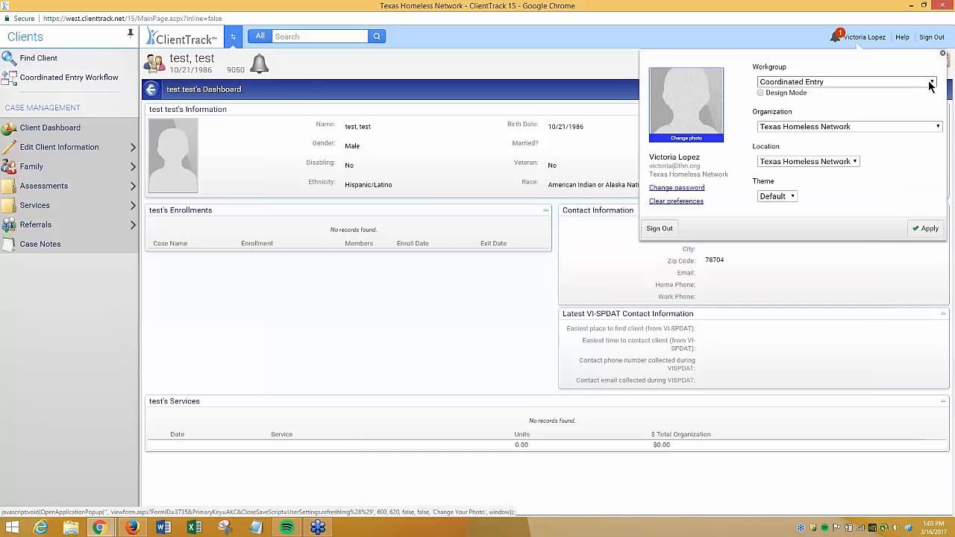
left_click(929, 83)
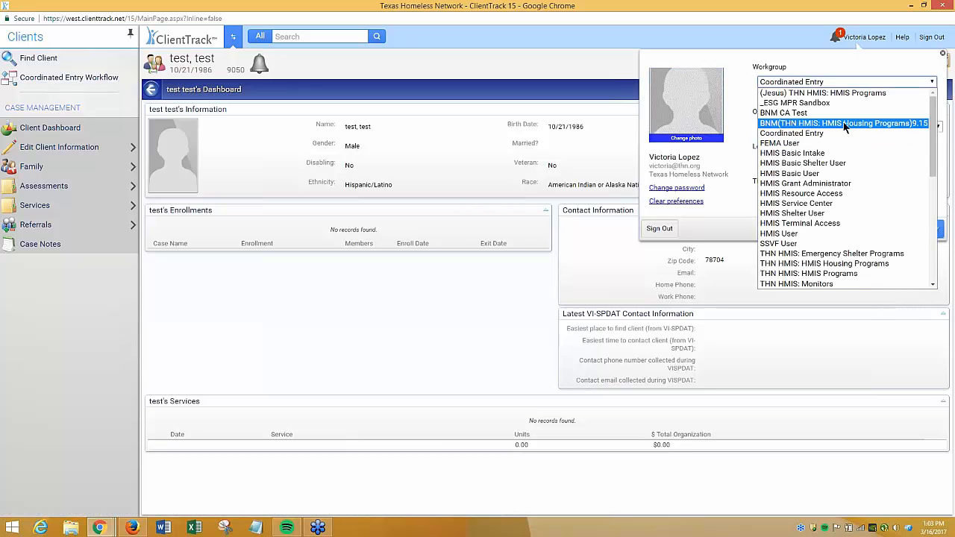
left_click(841, 136)
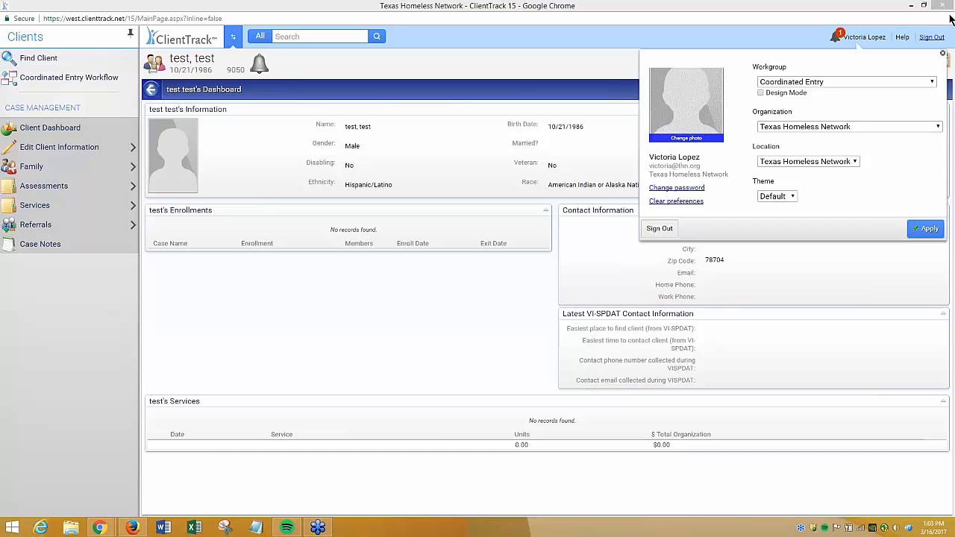
left_click(943, 54)
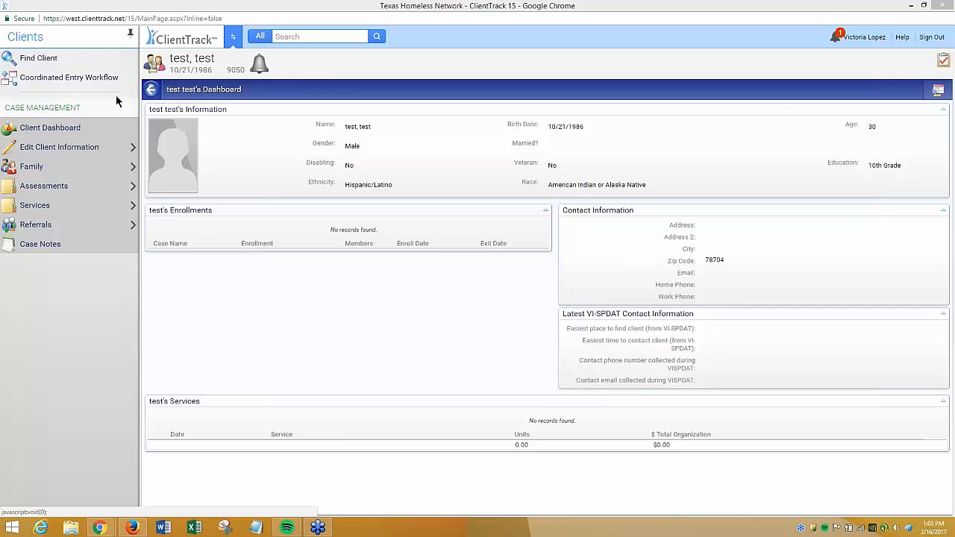
Start the Coordinated Entry Workflow and answer Yes to the survivor service provider referral question
left_click(78, 82)
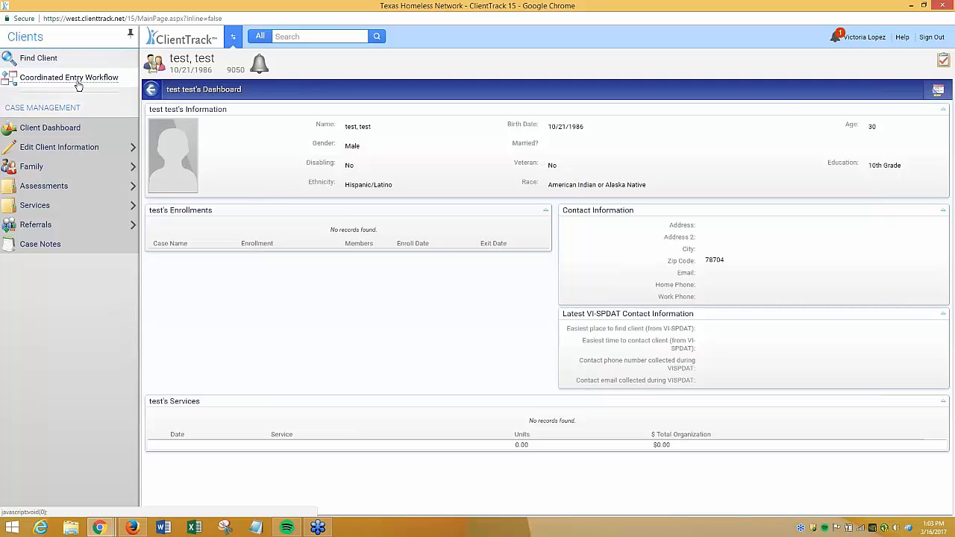
left_click(314, 145)
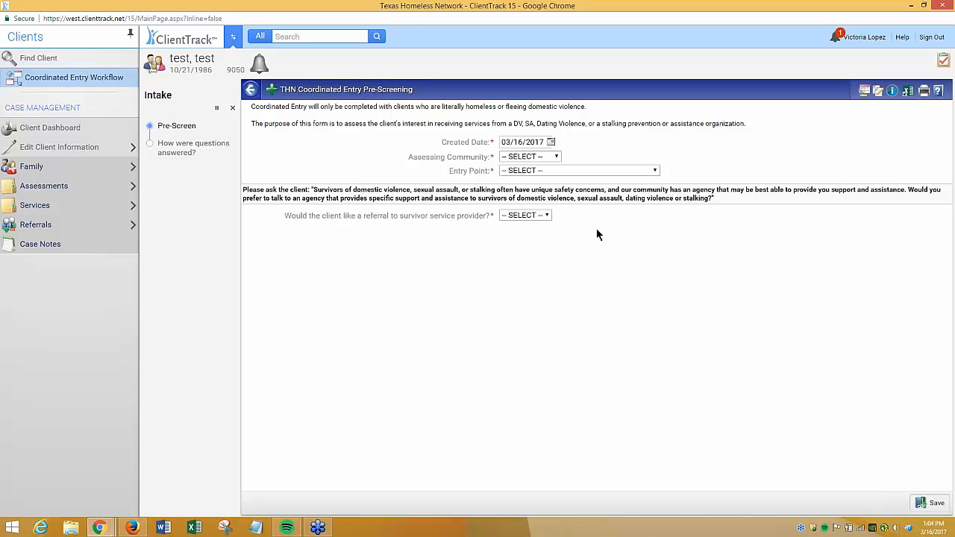
left_click(515, 216)
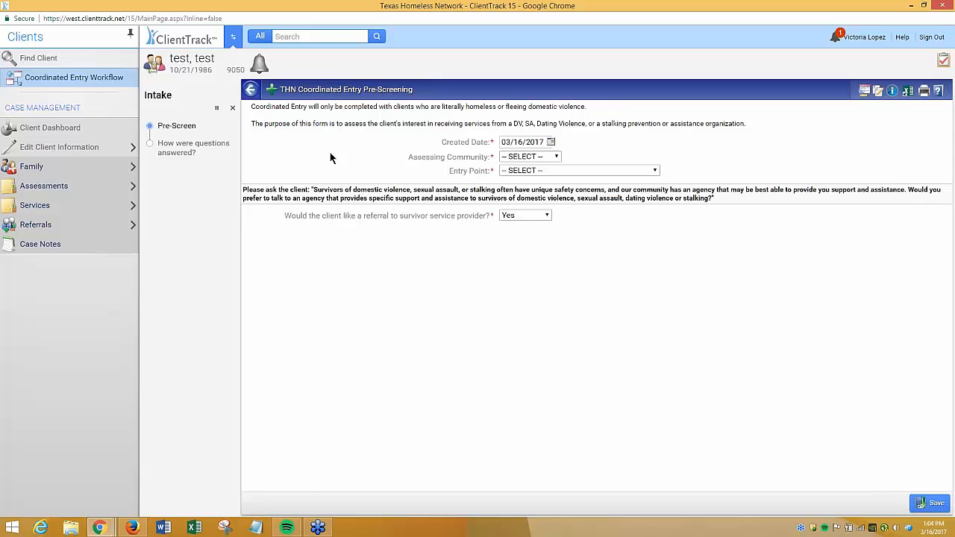
Set the pre-screen created date to 03/16/2010 using the calendar
left_click(551, 142)
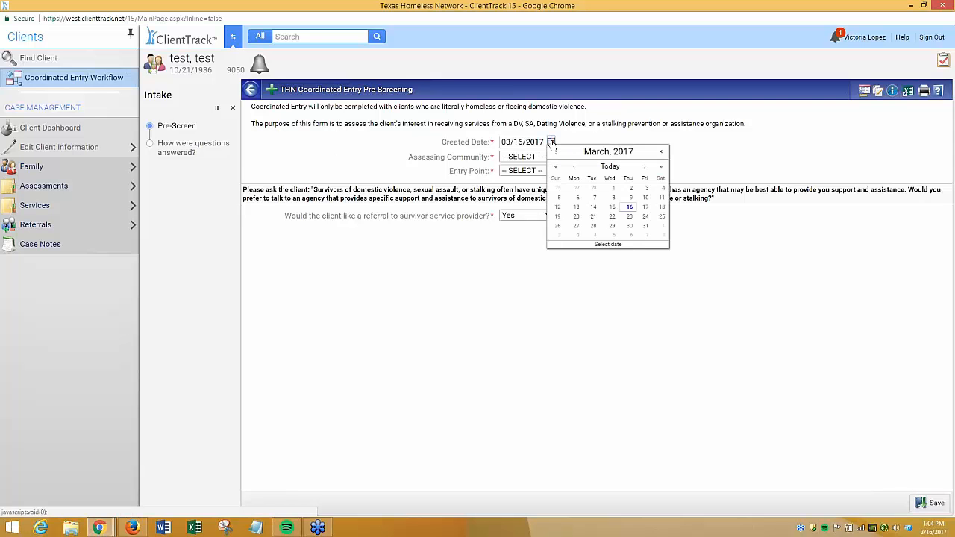
left_click(558, 168)
left_click(558, 168)
left_click(558, 168)
left_click(559, 168)
left_click(558, 168)
left_click(558, 168)
left_click(559, 168)
left_click(594, 210)
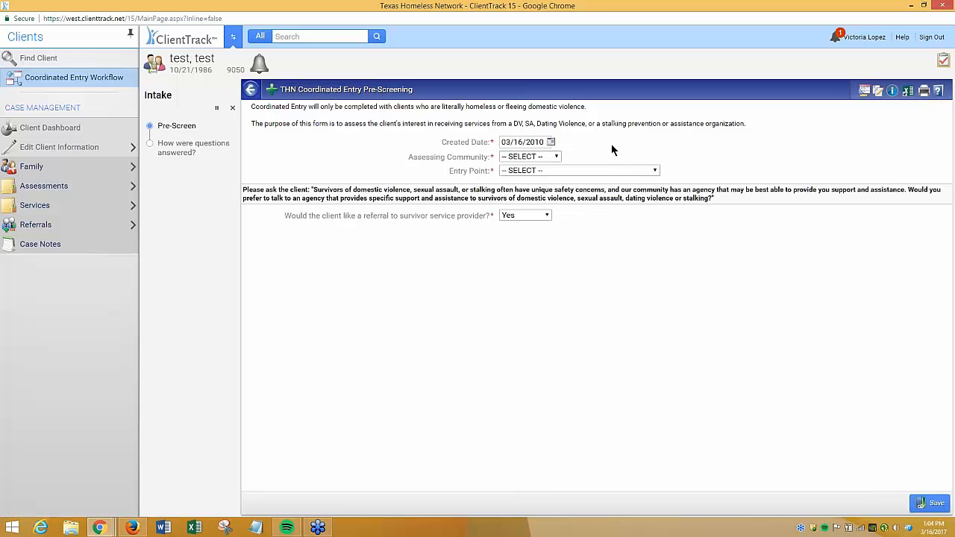
Choose Denton as assessing community and Salvation Army of Denton as entry point, then save the pre-screen
left_click(538, 157)
left_click(522, 198)
left_click(534, 171)
left_click(617, 334)
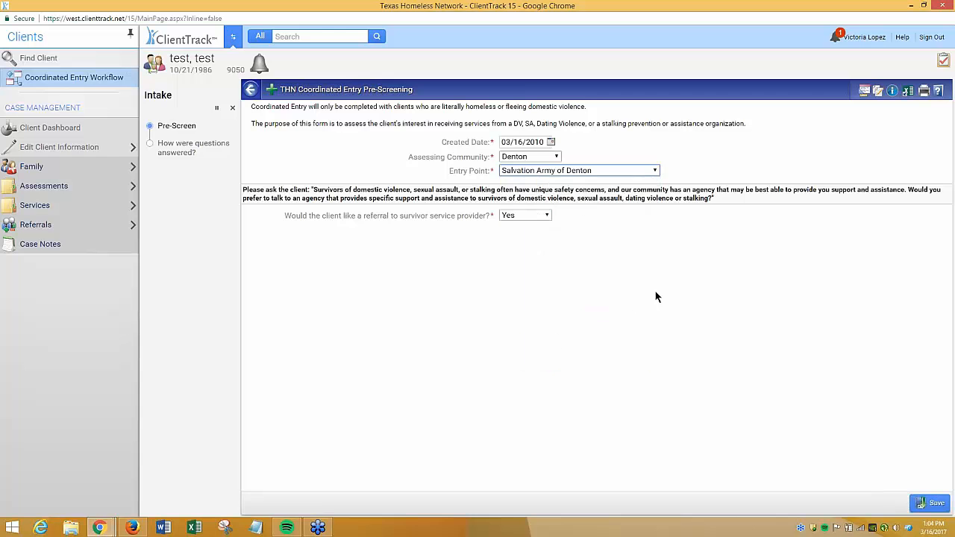
left_click(931, 504)
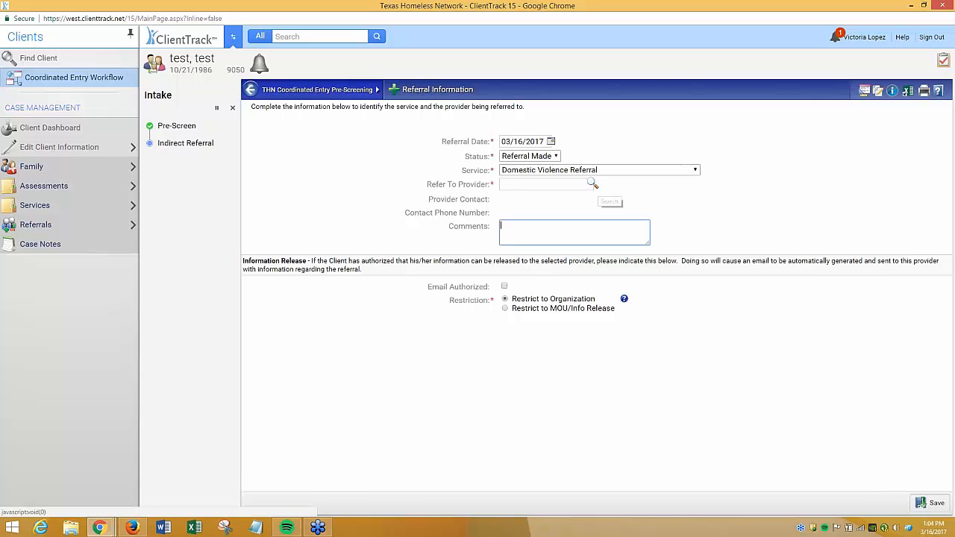
Open the provider lookup for the referral, close it, and exit the intake workflow
left_click(592, 183)
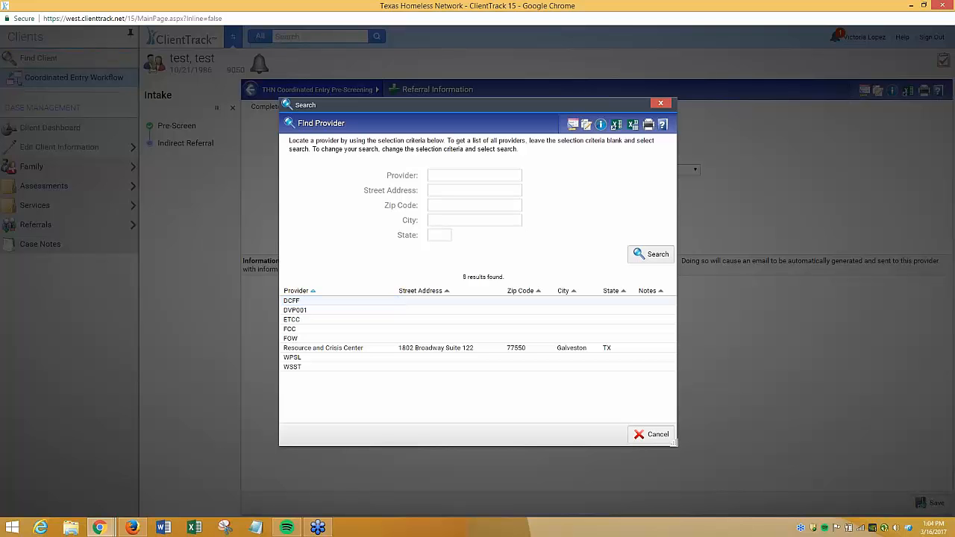
left_click(660, 104)
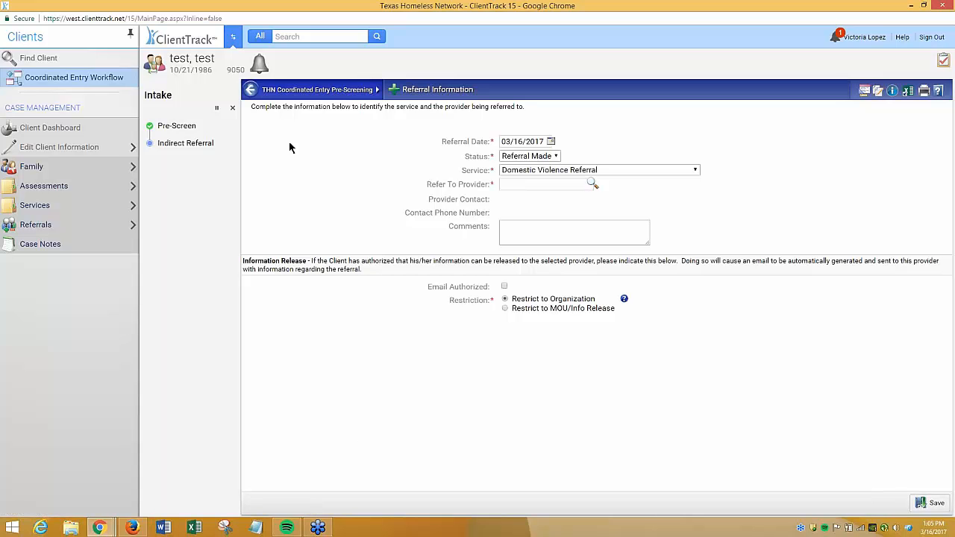
left_click(232, 111)
left_click(560, 317)
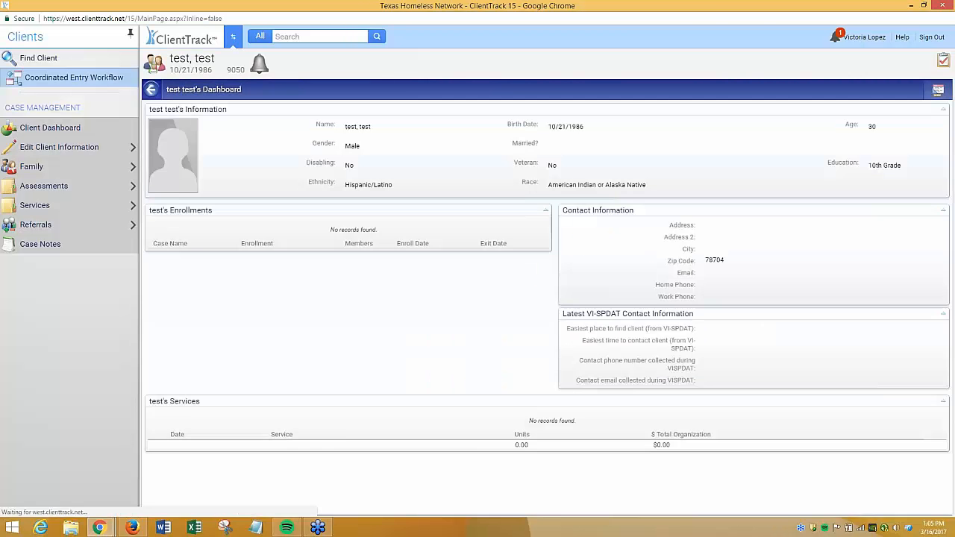
Restart the Coordinated Entry Workflow and answer No to the survivor service provider referral question
left_click(38, 79)
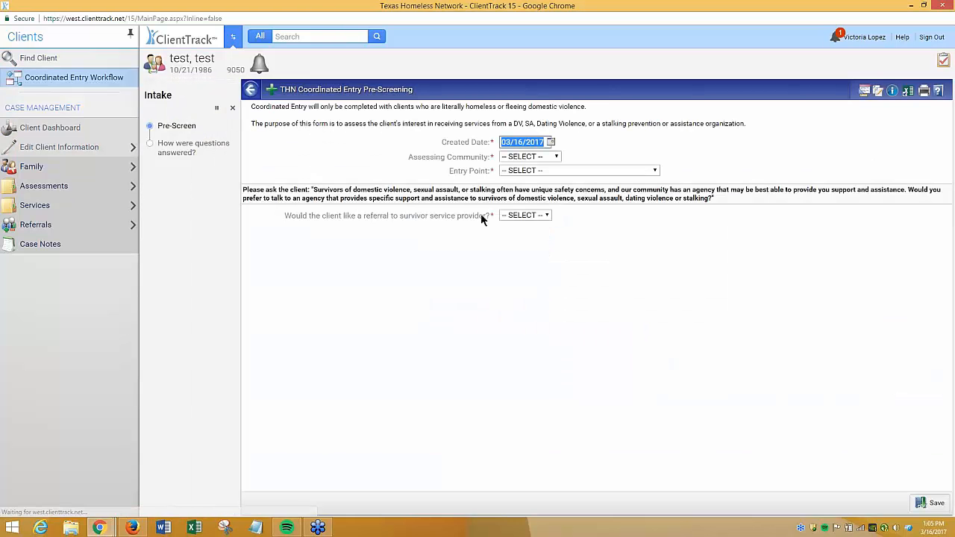
left_click(534, 218)
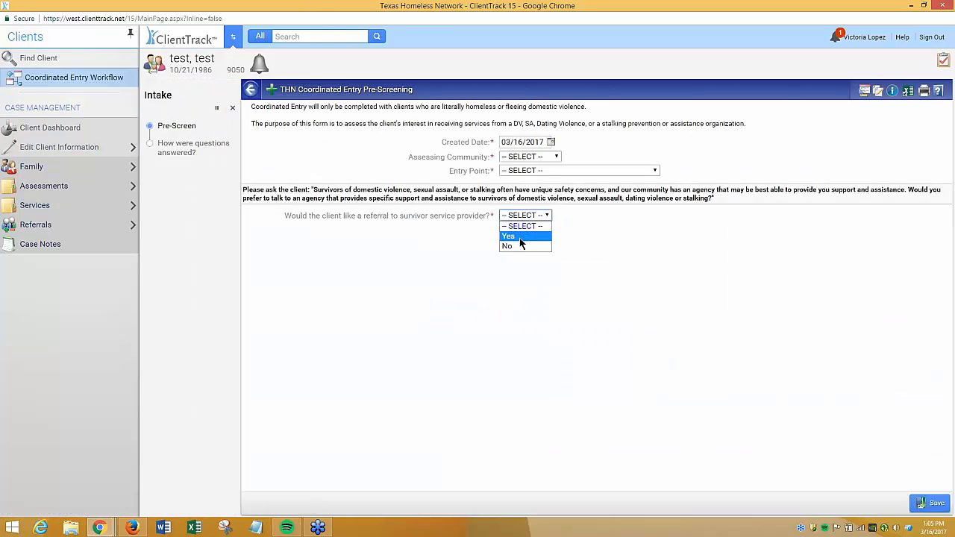
left_click(522, 247)
Change the created date back to 03/16/2010 with the date picker
left_click(550, 142)
left_click(556, 167)
left_click(557, 167)
left_click(559, 168)
left_click(558, 168)
left_click(557, 168)
left_click(557, 168)
left_click(556, 167)
Set assessing community to Denton and entry point to Salvation Army of Denton, then save the pre-screen
left_click(534, 160)
left_click(534, 160)
left_click(514, 197)
left_click(578, 171)
left_click(542, 334)
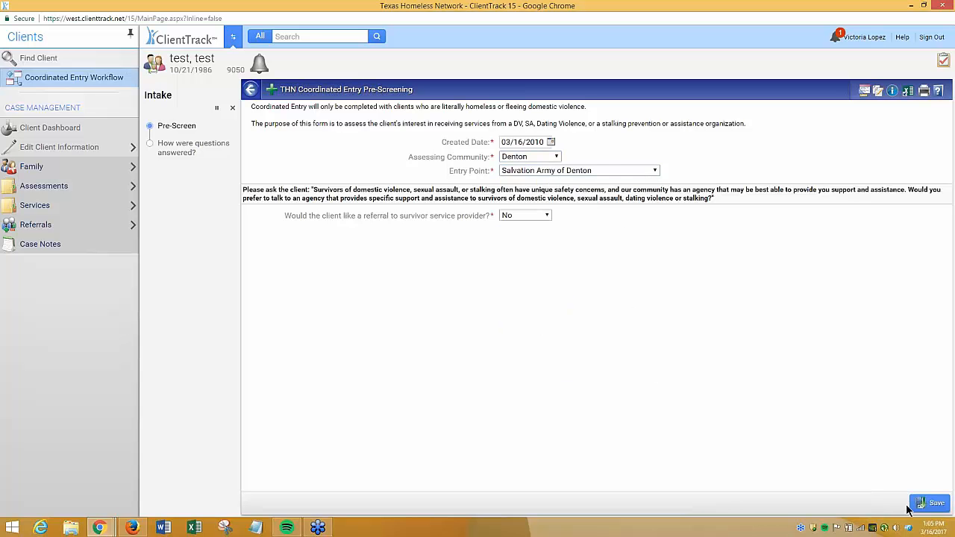
left_click(935, 505)
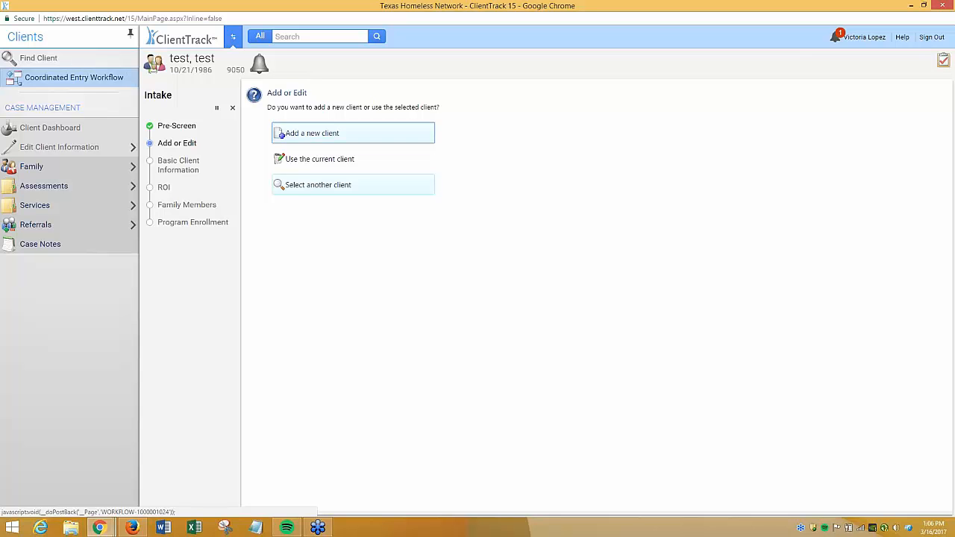
Choose to use the current client and review the basic client information form
left_click(368, 161)
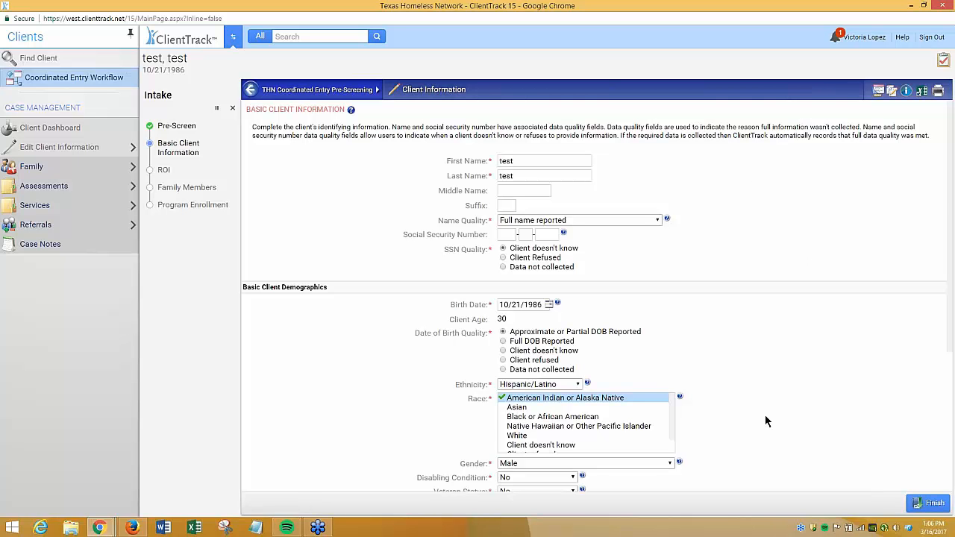
scroll(765, 418, "down", 1)
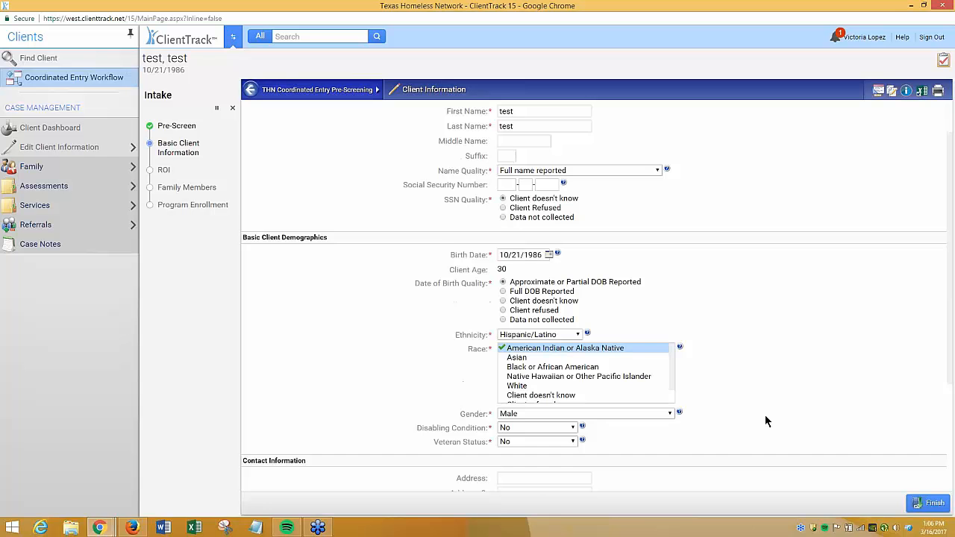
scroll(765, 416, "down", 3)
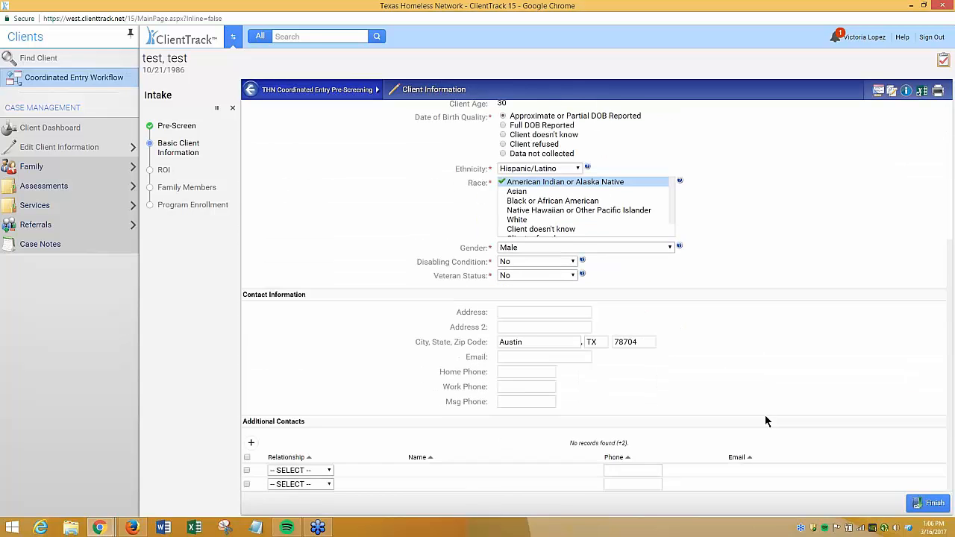
scroll(765, 416, "up", 4)
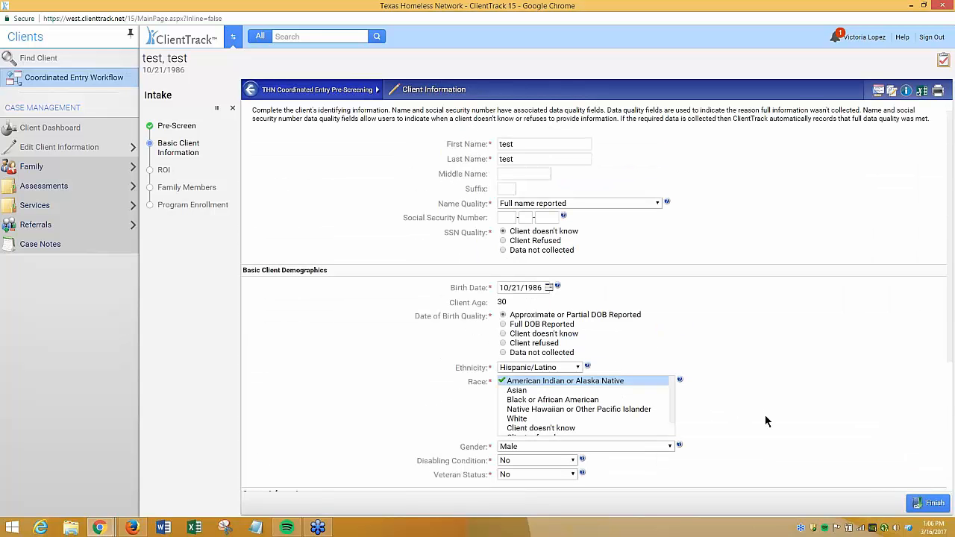
scroll(765, 422, "down", 4)
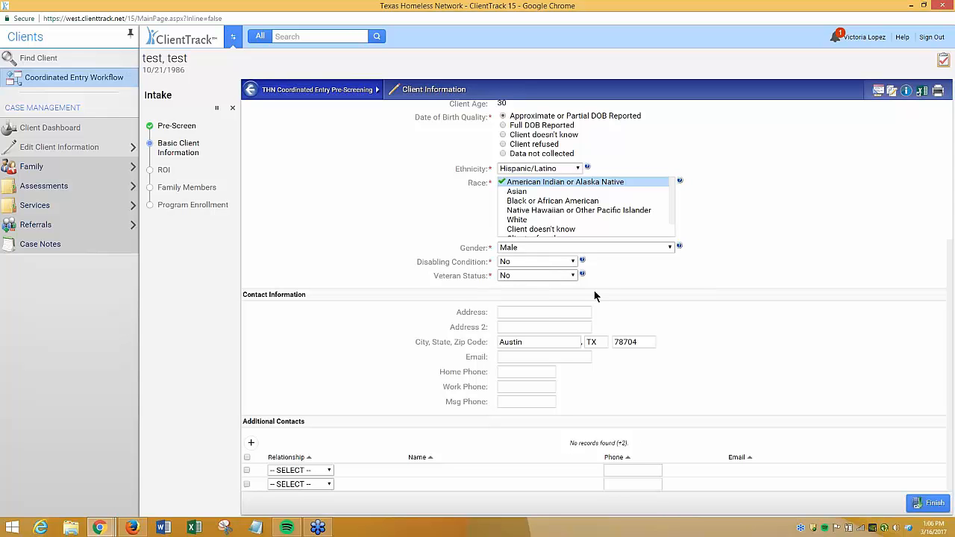
Open an additional contact's relationship options, dismiss them, and finish the client information page
left_click(326, 470)
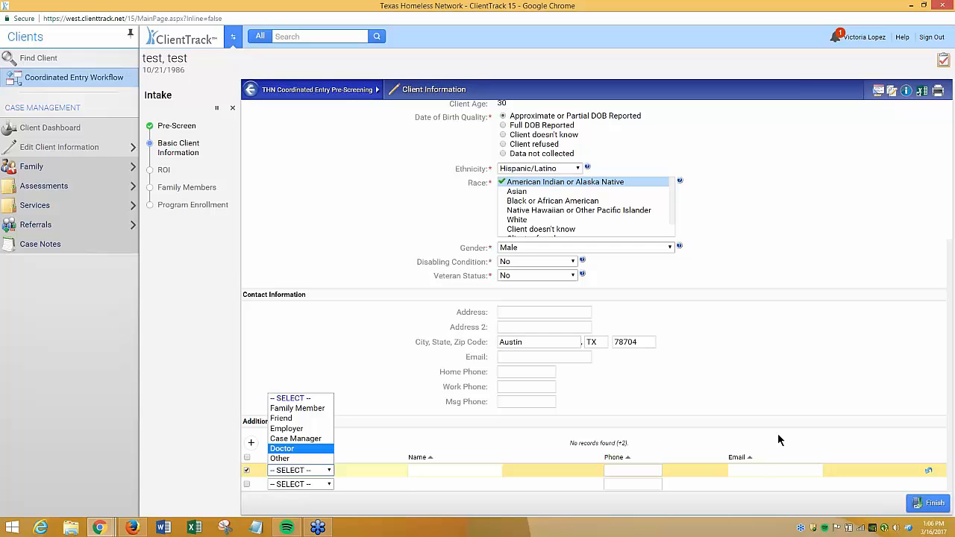
left_click(794, 395)
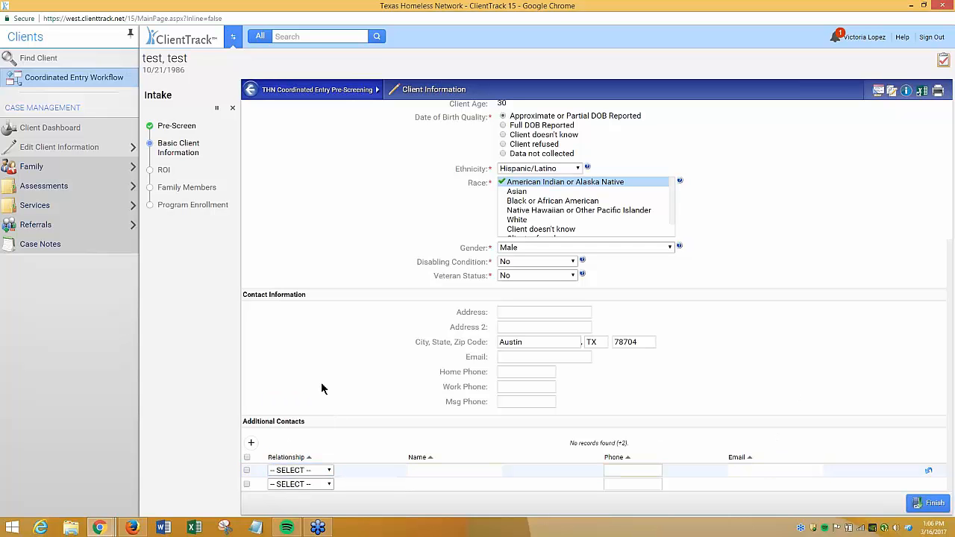
scroll(321, 388, "up", 3)
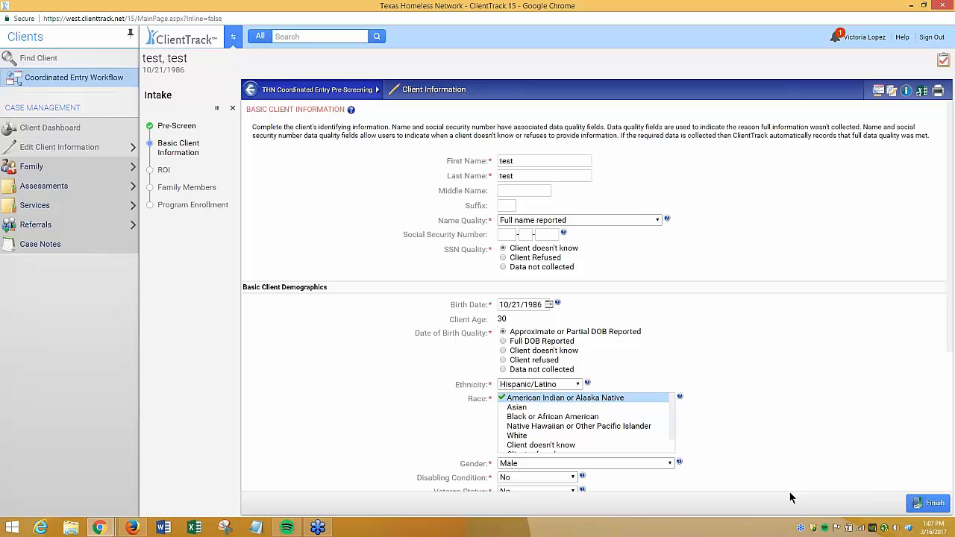
left_click(928, 503)
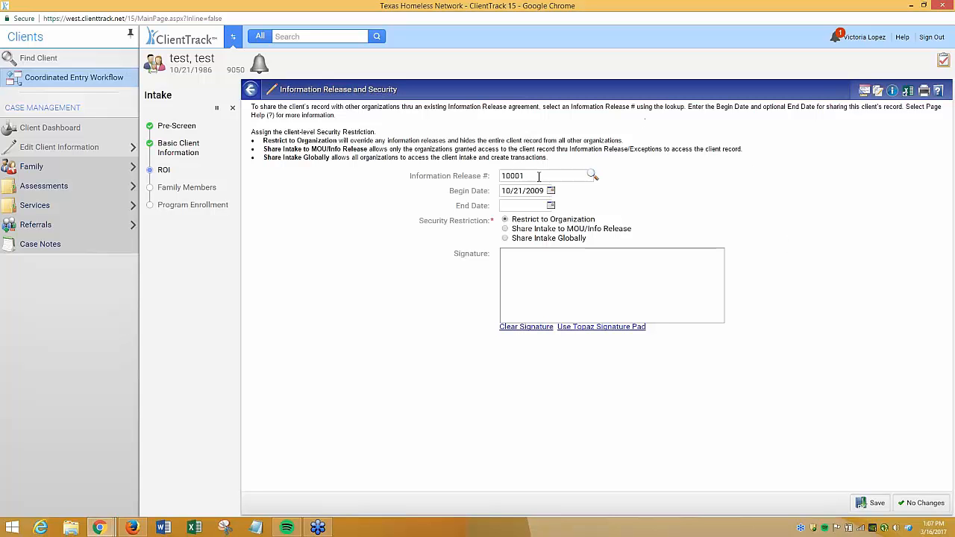
Select the information release number field and choose the Share Intake to MOU/Info Release restriction
left_click(541, 175)
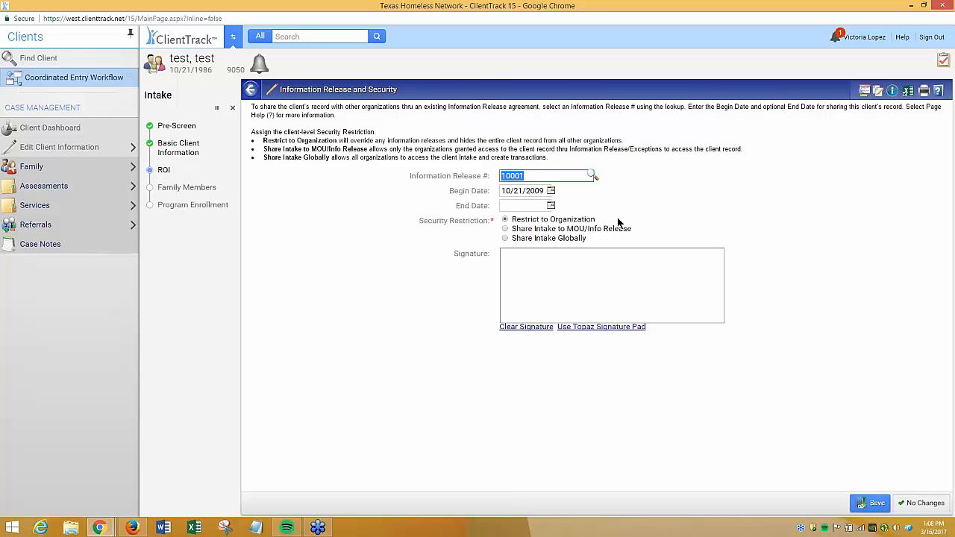
mouse_move(862, 38)
left_click(581, 232)
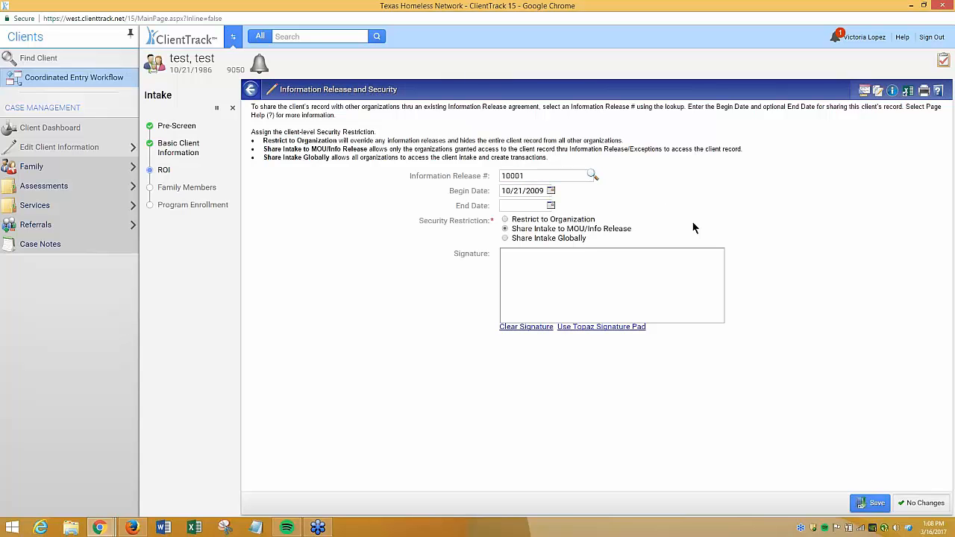
Try each security restriction option, ending on Restrict to Organization, and save the information release page
left_click(565, 238)
left_click(617, 231)
left_click(584, 219)
left_click(544, 230)
left_click(575, 239)
left_click(569, 222)
left_click_drag(489, 176, 411, 201)
left_click(410, 204)
left_click(873, 503)
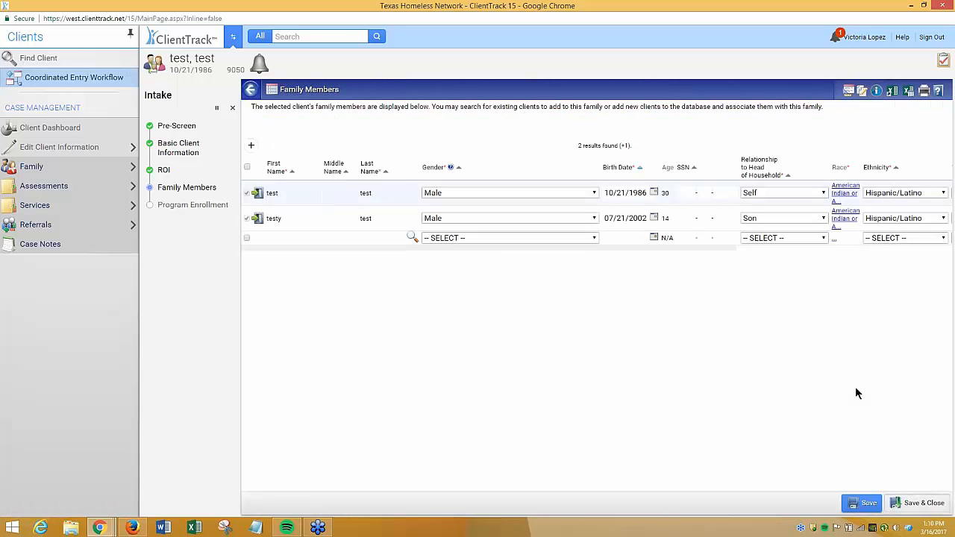
Open the Find Client search for a new family member row, then close it
left_click_drag(728, 249, 707, 263)
left_click(413, 239)
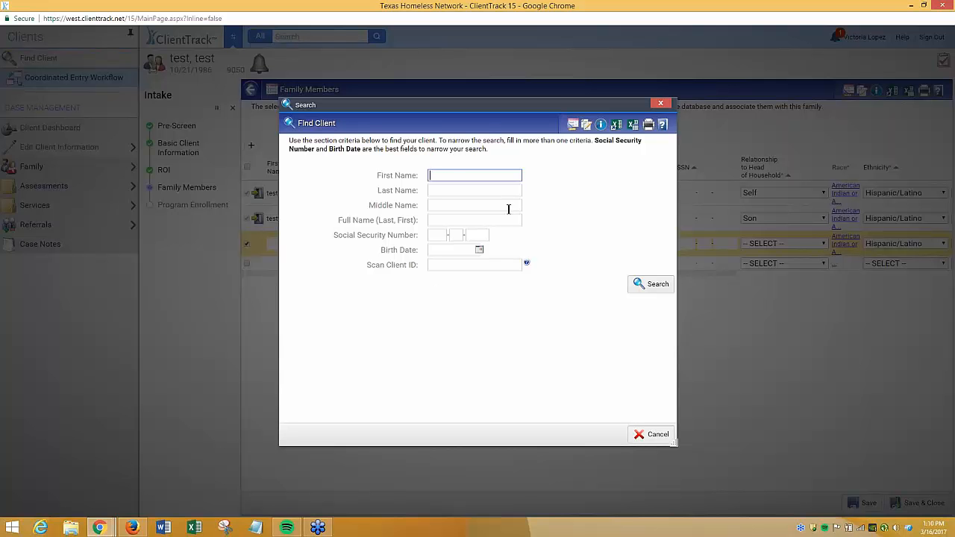
left_click(512, 264)
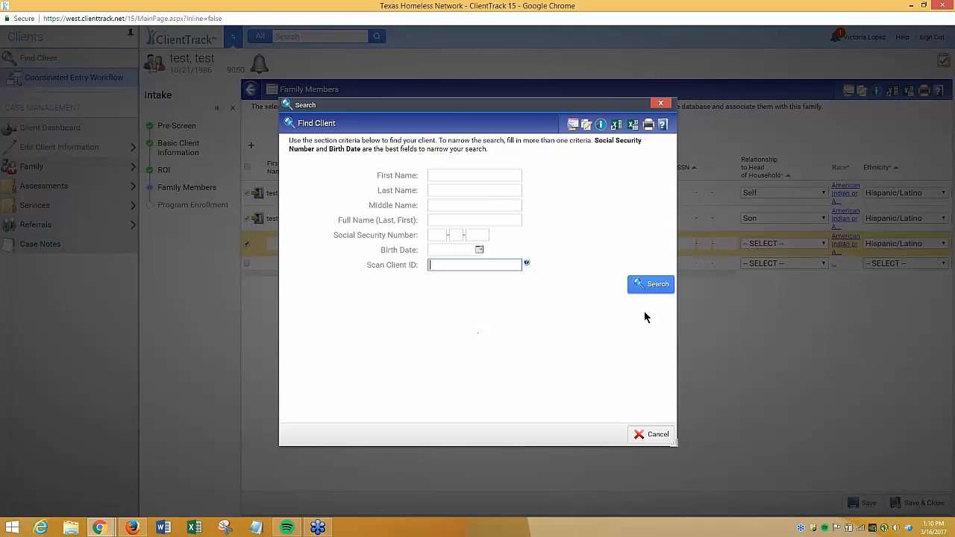
left_click(662, 104)
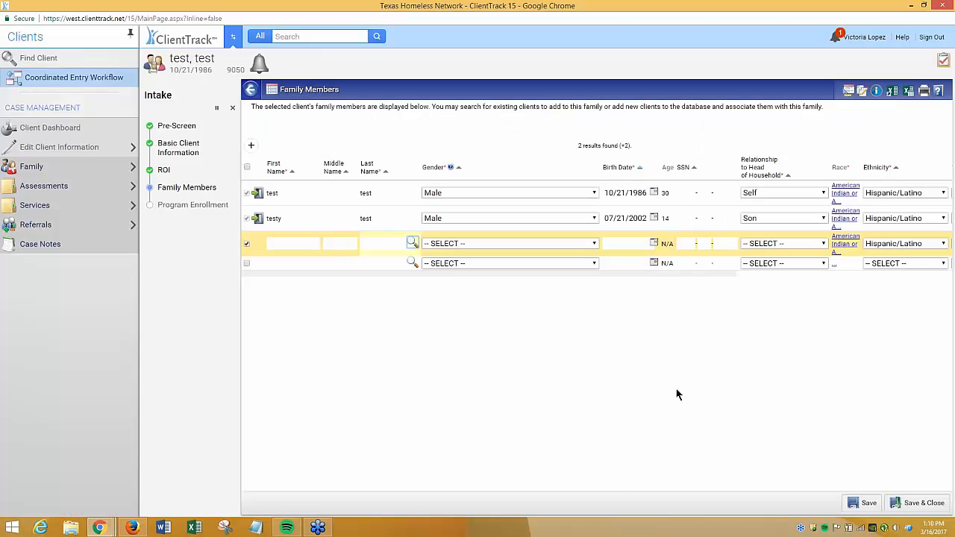
Try setting the blank family member row's restriction to Share Intake Globally and deselect that row
left_click_drag(332, 276, 281, 301)
left_click(289, 240)
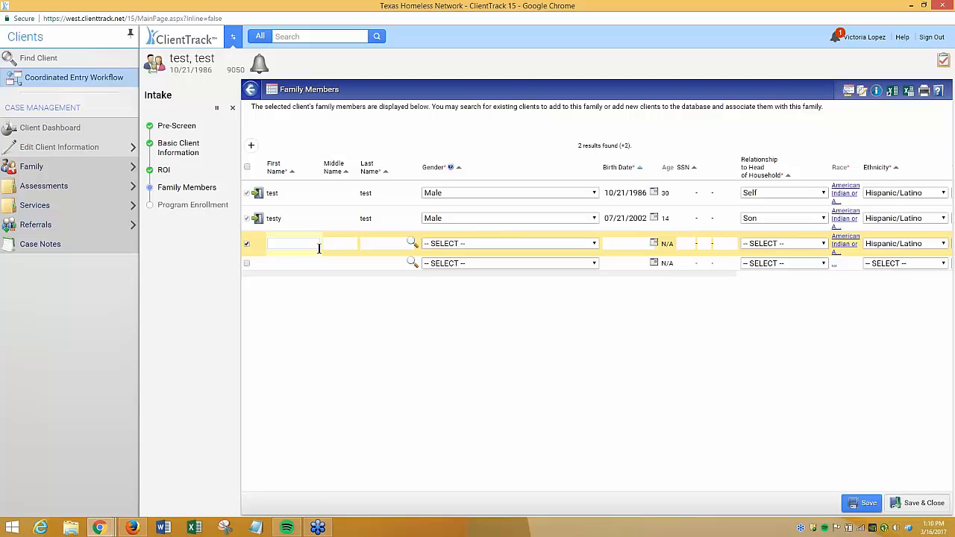
left_click_drag(595, 280, 847, 304)
left_click(862, 245)
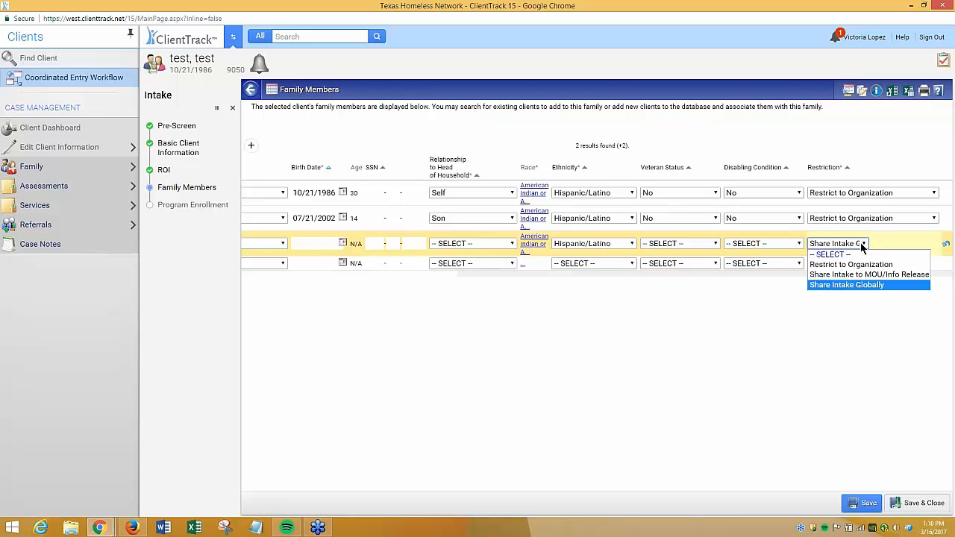
left_click(858, 284)
left_click_drag(874, 277, 644, 273)
left_click(247, 244)
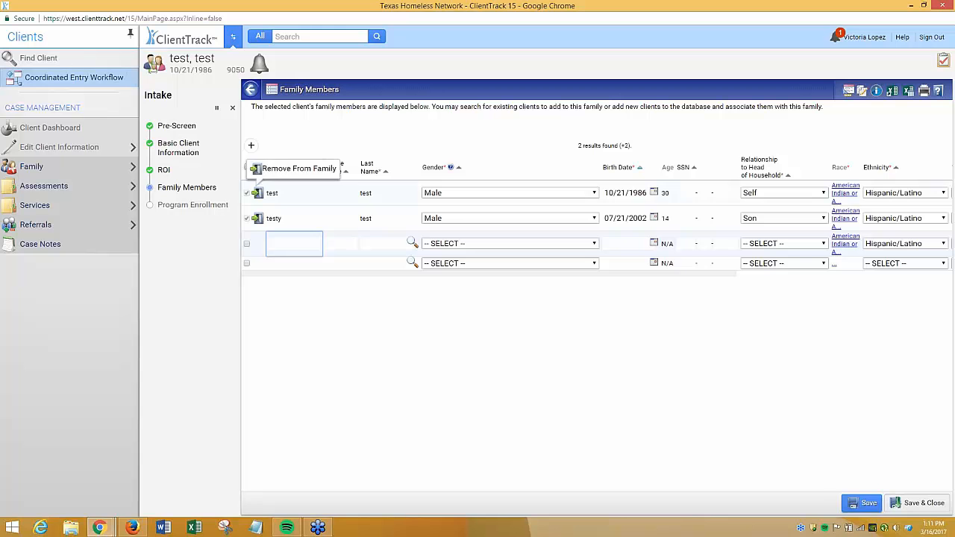
Save and close the family members page
left_click(376, 312)
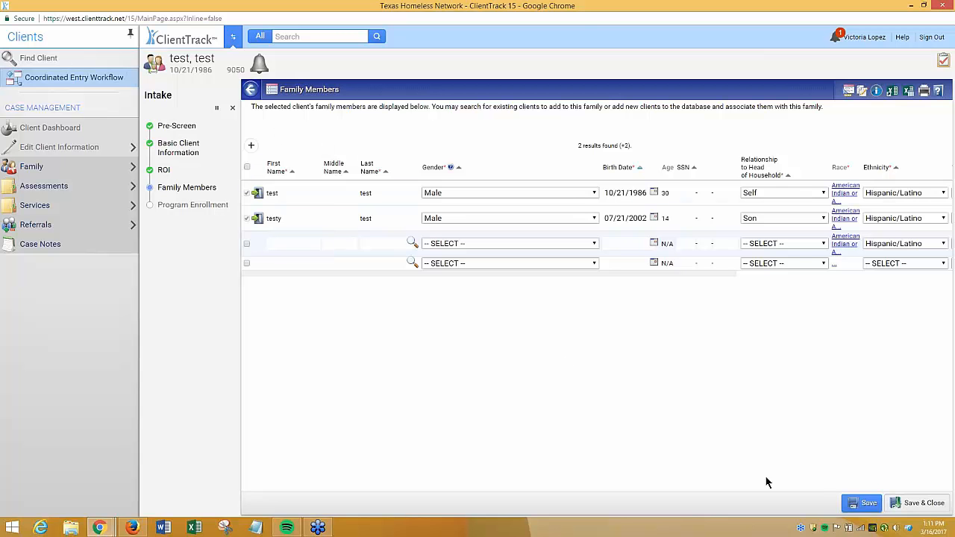
left_click(895, 504)
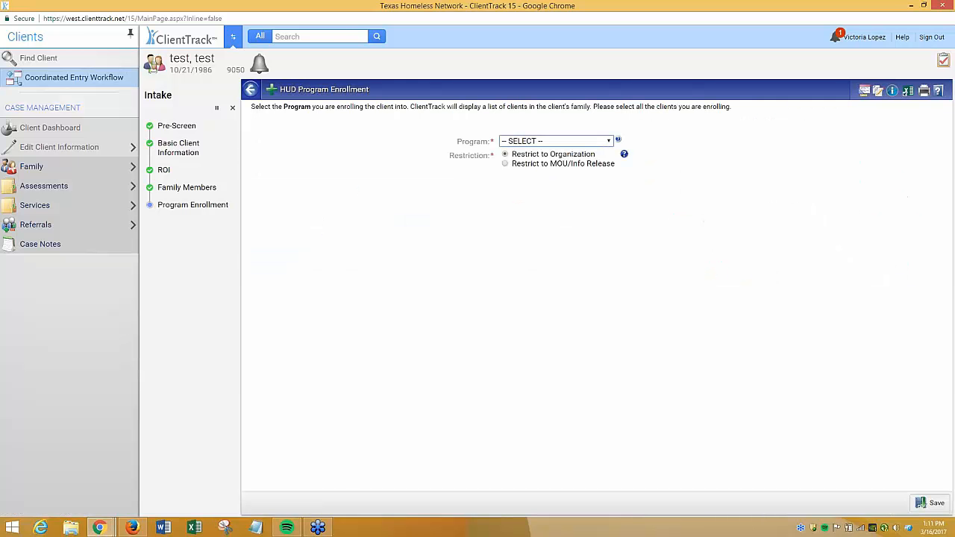
Select the Texas BoS Coordinated Entry program, include the head of household in the enrollment, and save it
left_click(608, 140)
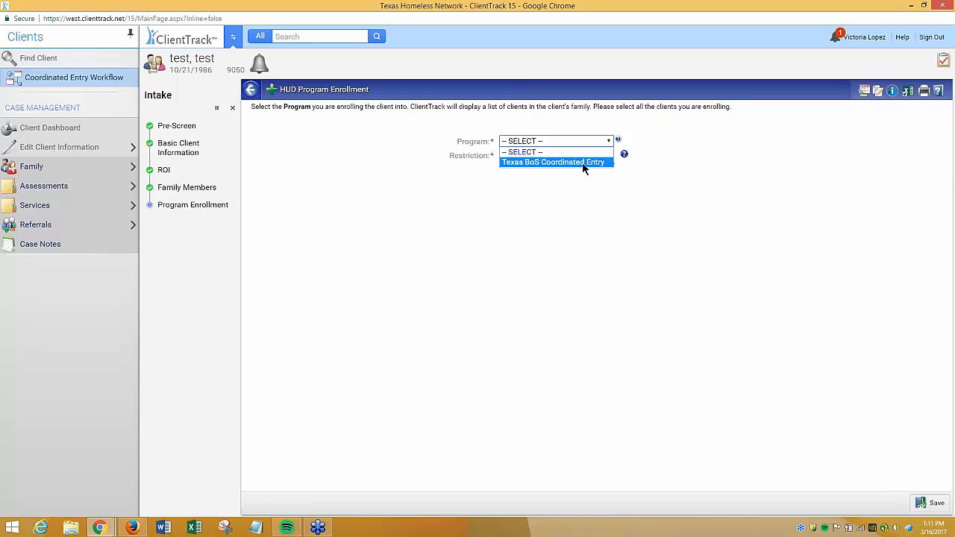
left_click(584, 163)
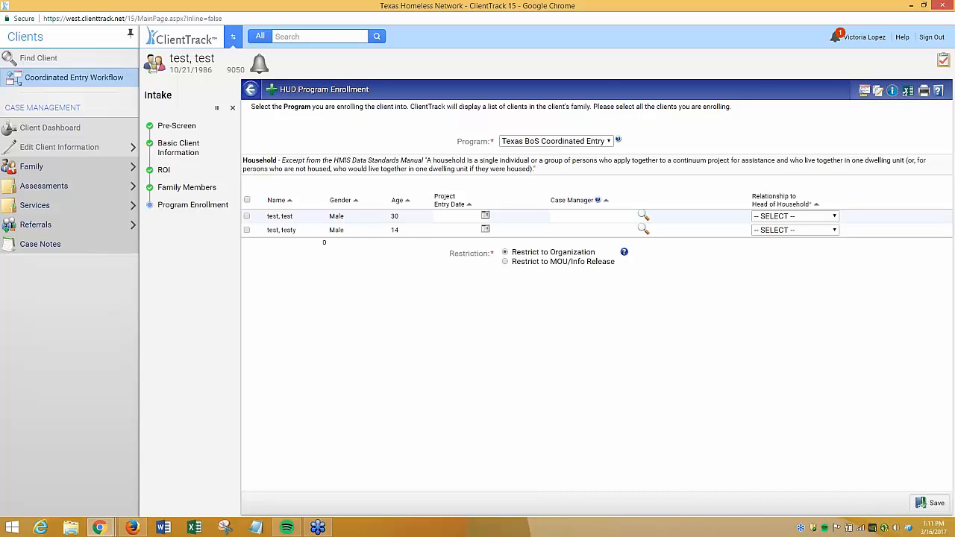
left_click(247, 217)
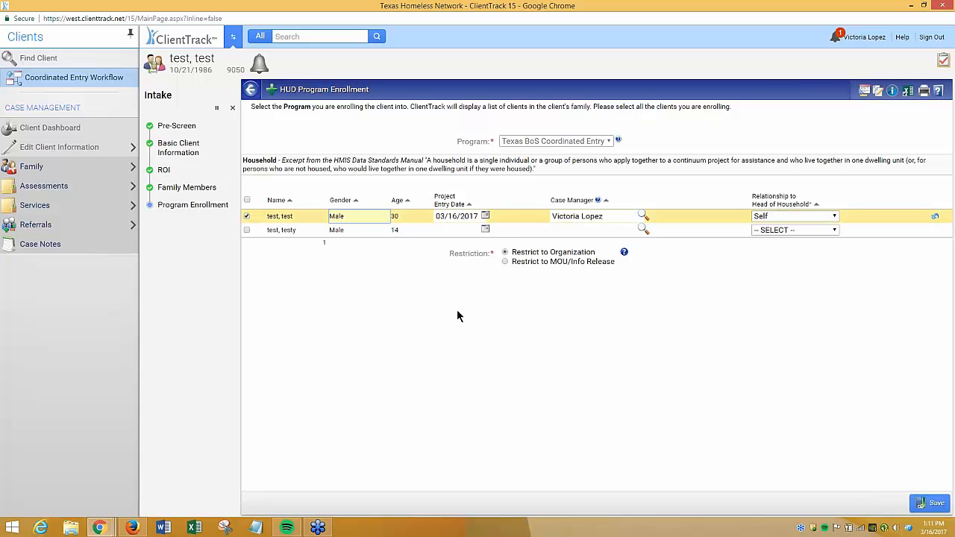
left_click(461, 217)
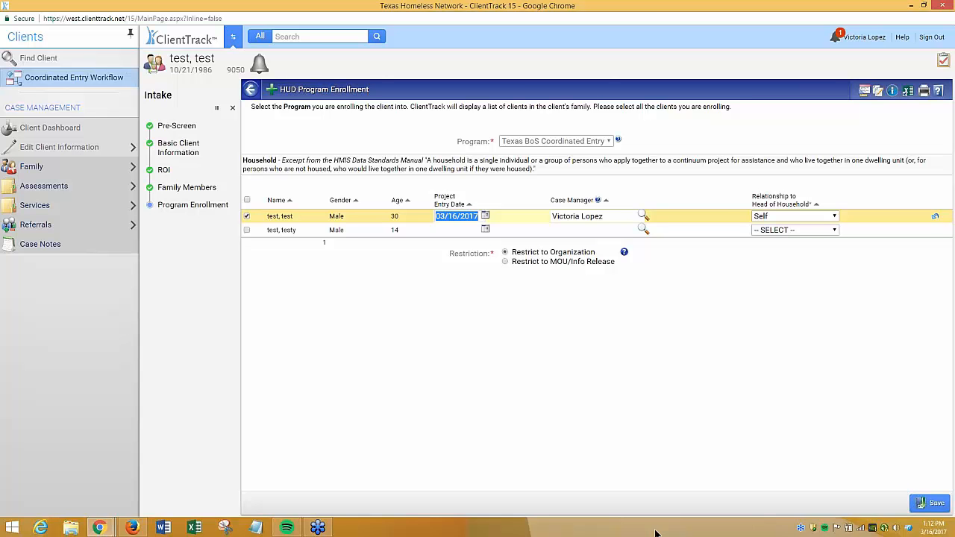
triple_click(454, 219)
left_click(587, 319)
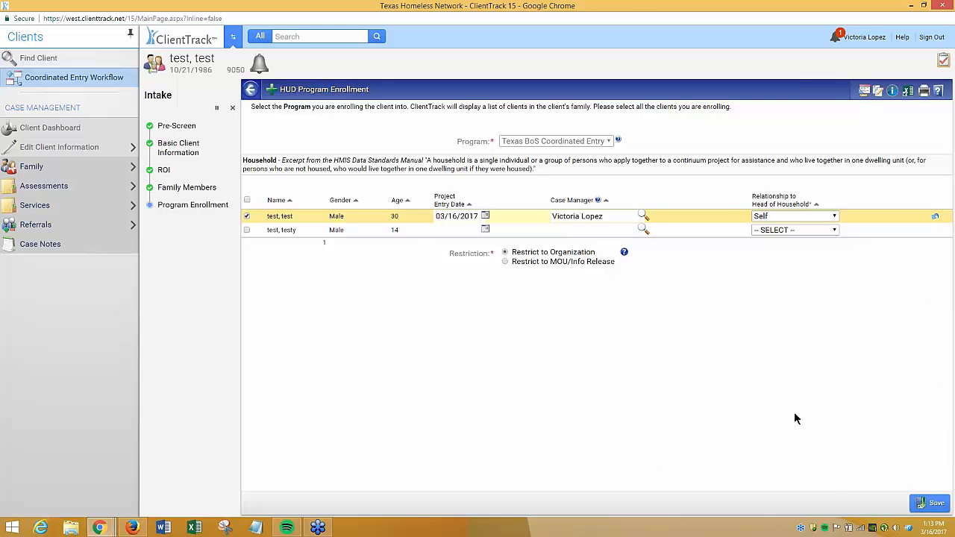
left_click(929, 505)
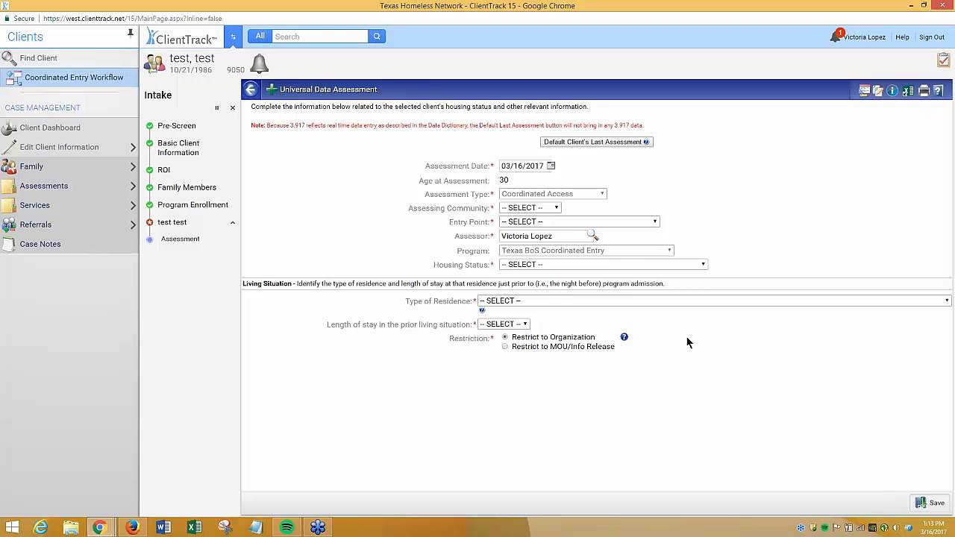
Set the assessing community to Denton and the entry point to Salvation Army of Denton
left_click(530, 208)
left_click(543, 252)
left_click(563, 222)
left_click(580, 383)
Set housing status to Category 1 - Homeless and type of residence to Place not meant for habitation (16)
left_click(524, 265)
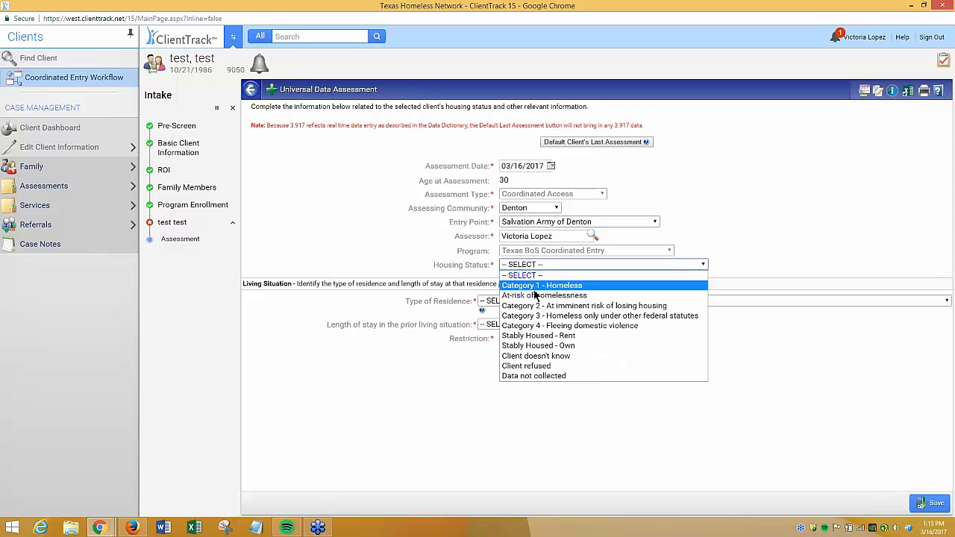
left_click(688, 291)
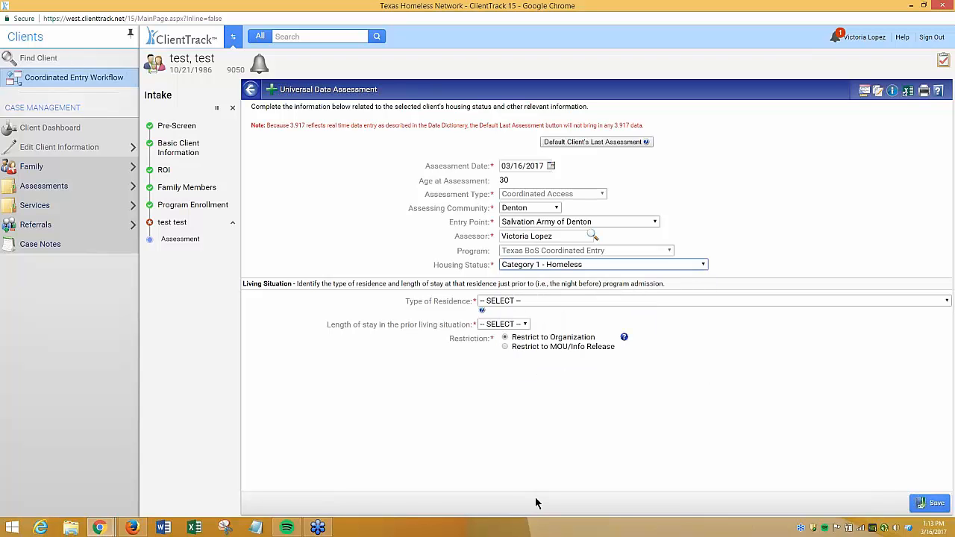
left_click(547, 301)
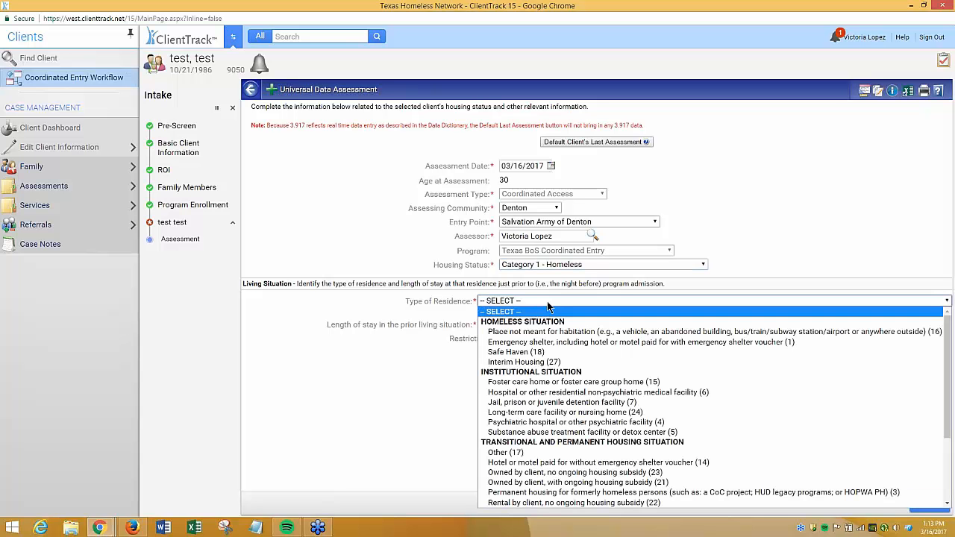
left_click(549, 332)
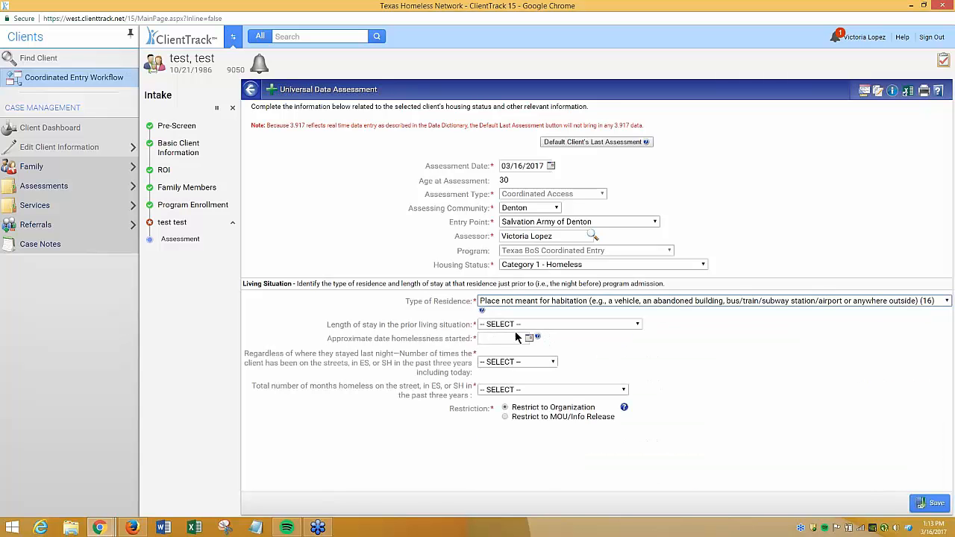
Set the prior length of stay to Two to six nights and the homelessness start date to 03/12/2017
left_click(508, 326)
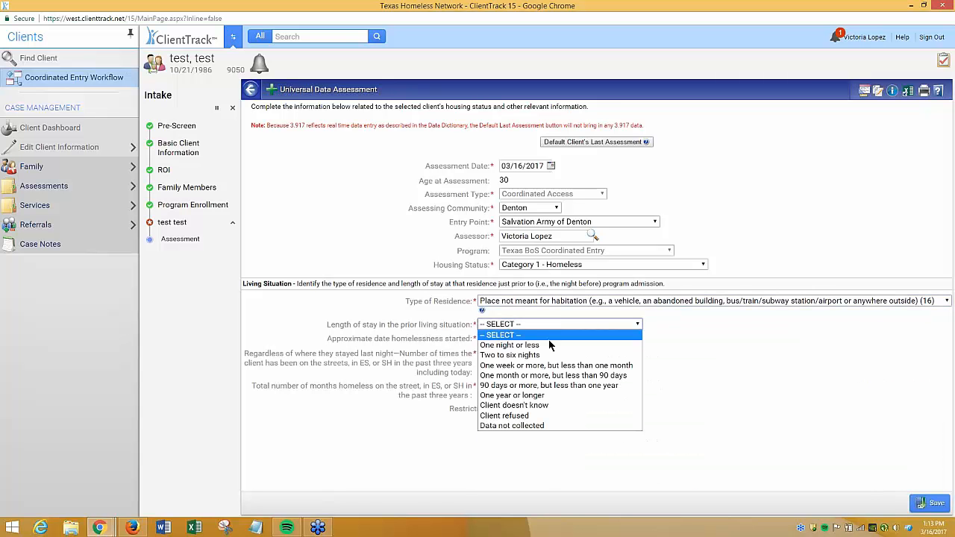
left_click(608, 355)
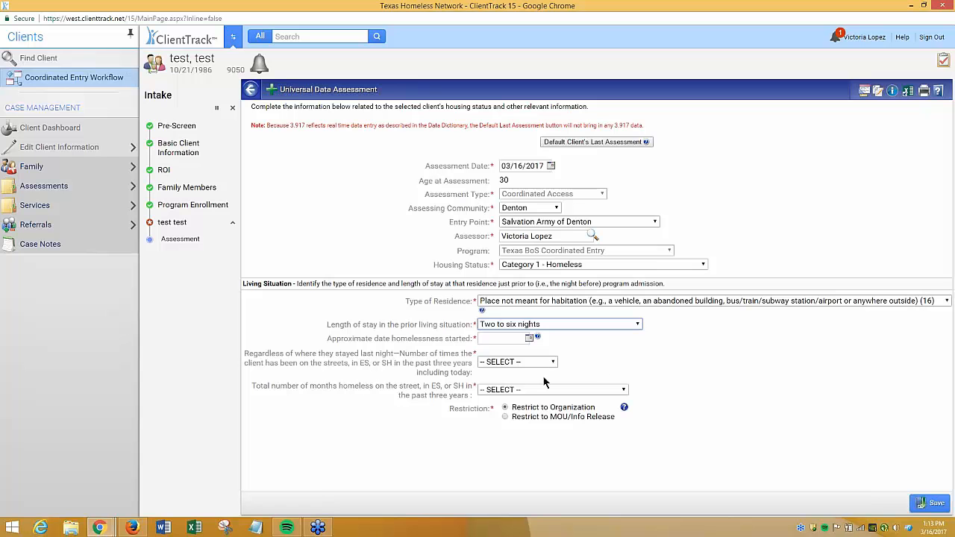
left_click(529, 338)
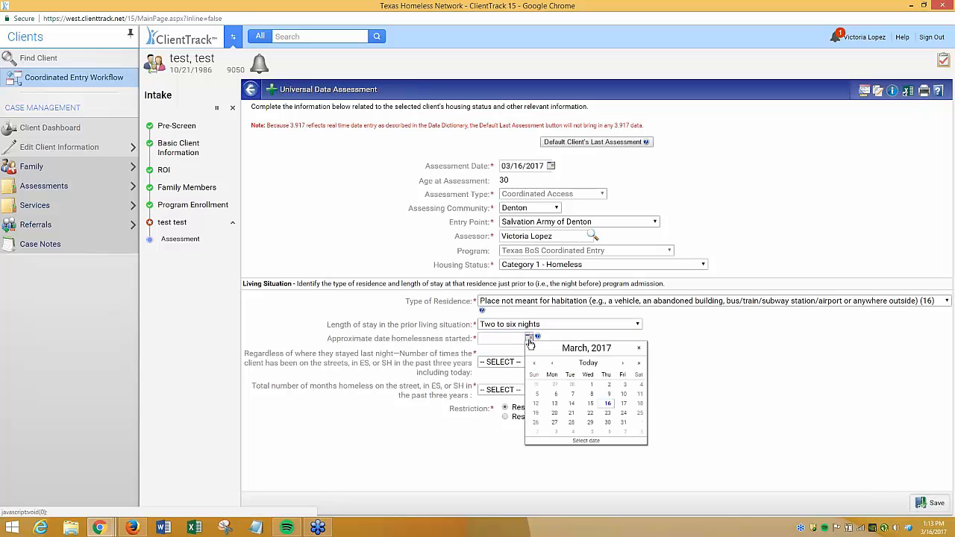
left_click(535, 403)
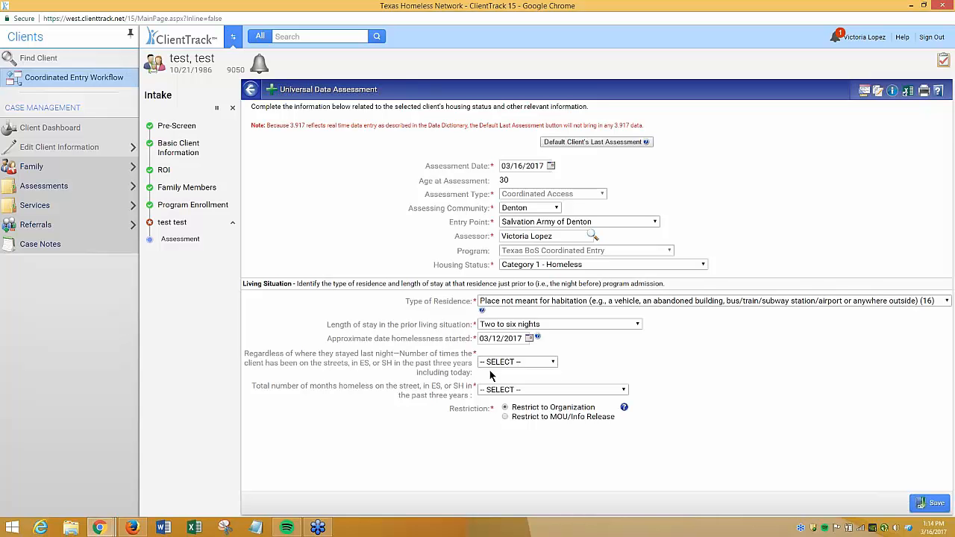
Answer the times-homeless and months-homeless questions and save the Universal Data Assessment
left_click(552, 363)
left_click(515, 394)
left_click(523, 389)
left_click(490, 246)
left_click(930, 501)
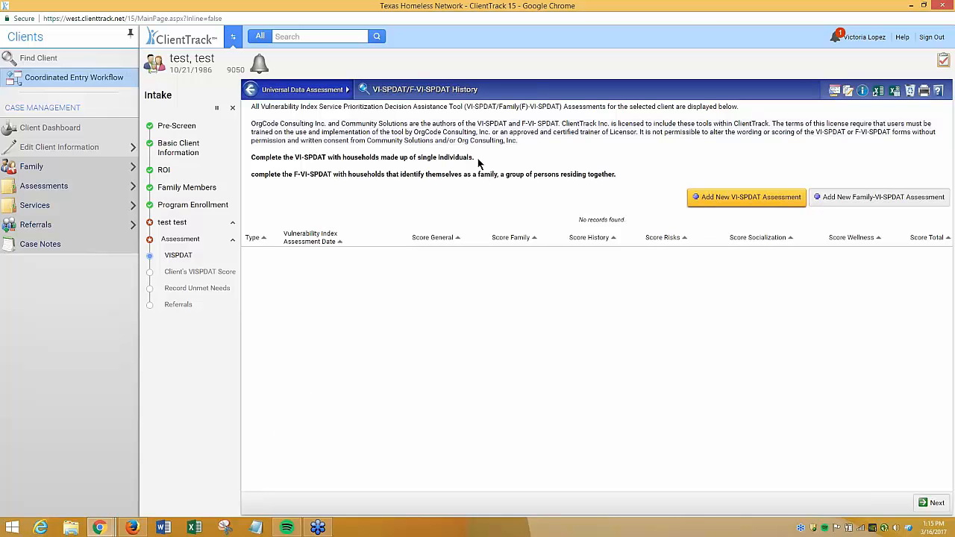
Start a new VI-SPDAT assessment for the single-individual household
left_click_drag(475, 158, 343, 158)
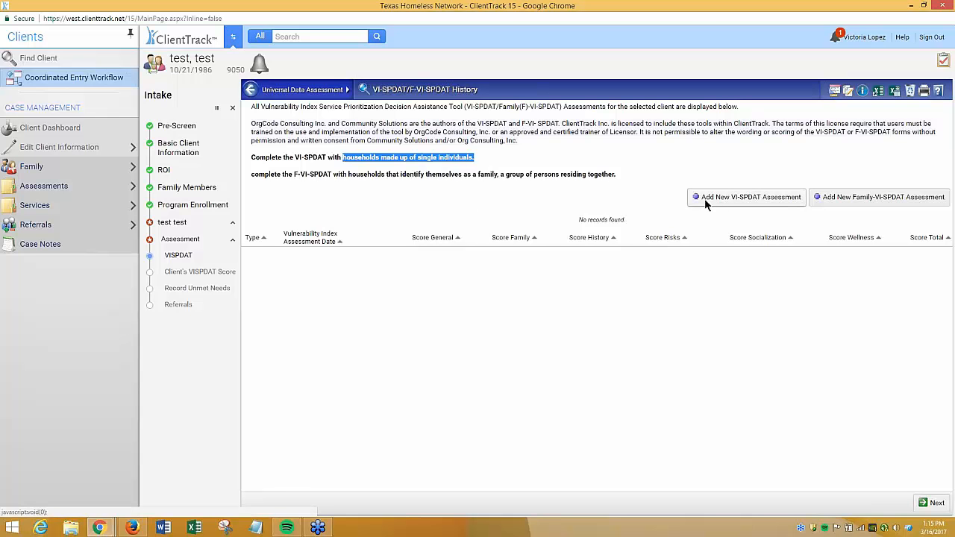
left_click_drag(348, 174, 619, 181)
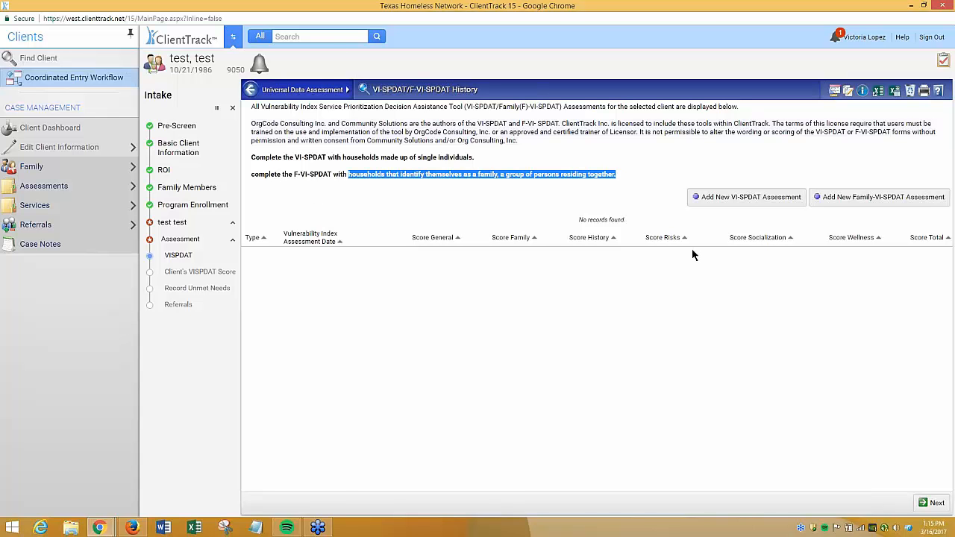
left_click(709, 158)
left_click(723, 203)
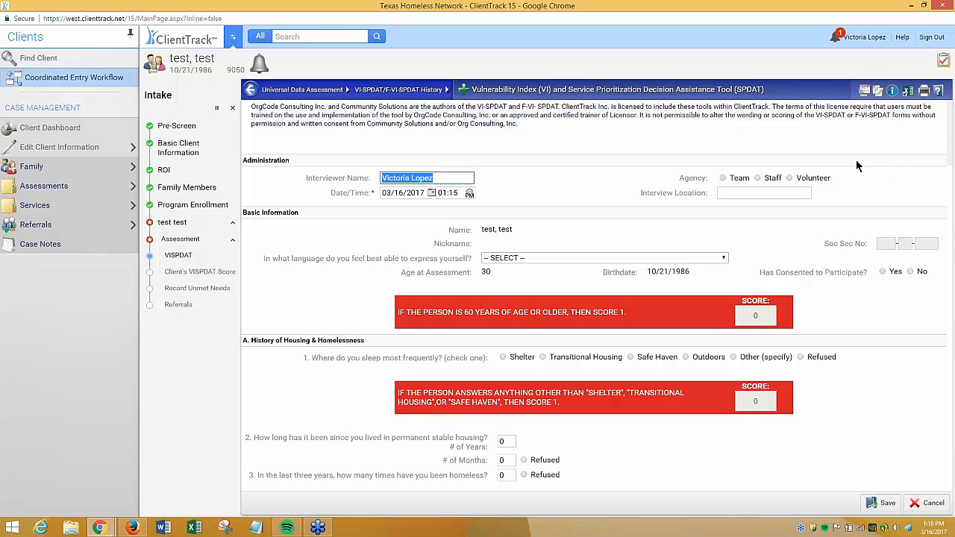
left_click(483, 190)
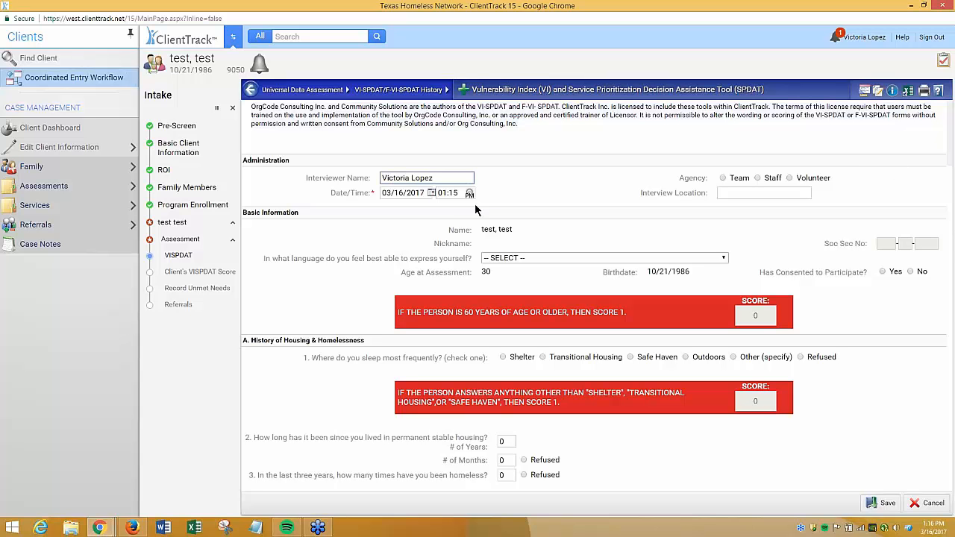
left_click(415, 194)
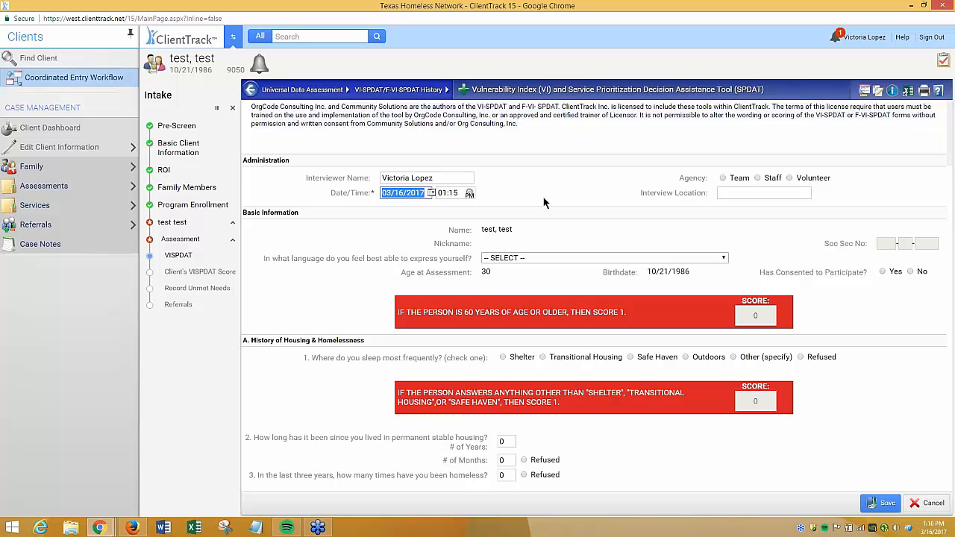
left_click(721, 192)
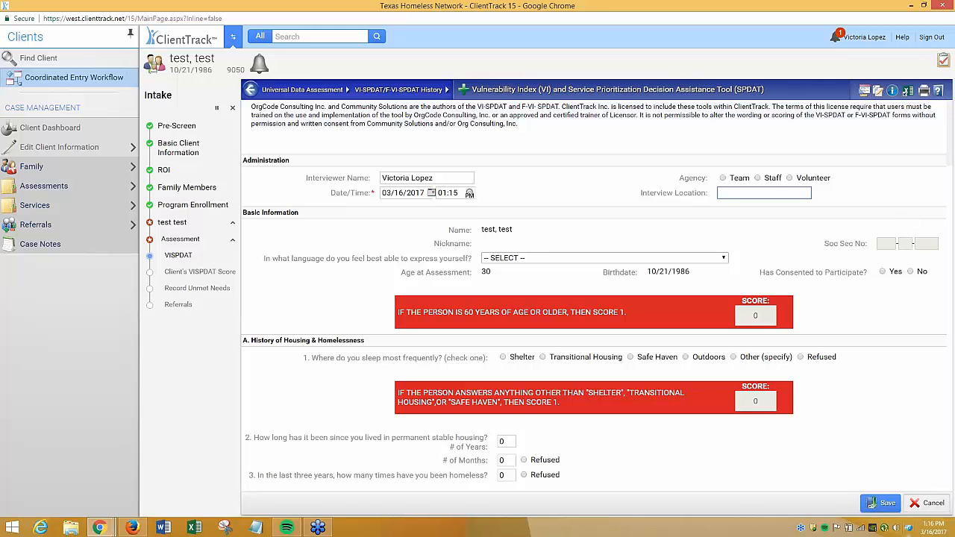
left_click(806, 249)
Answer Yes to having been attacked or beaten up since becoming homeless
scroll(806, 249, "down", 2)
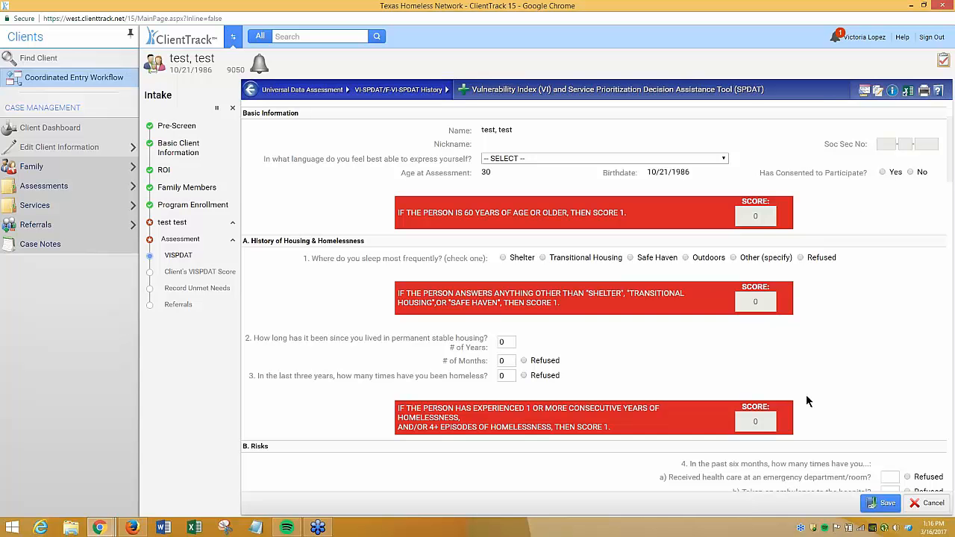
scroll(834, 354, "down", 5)
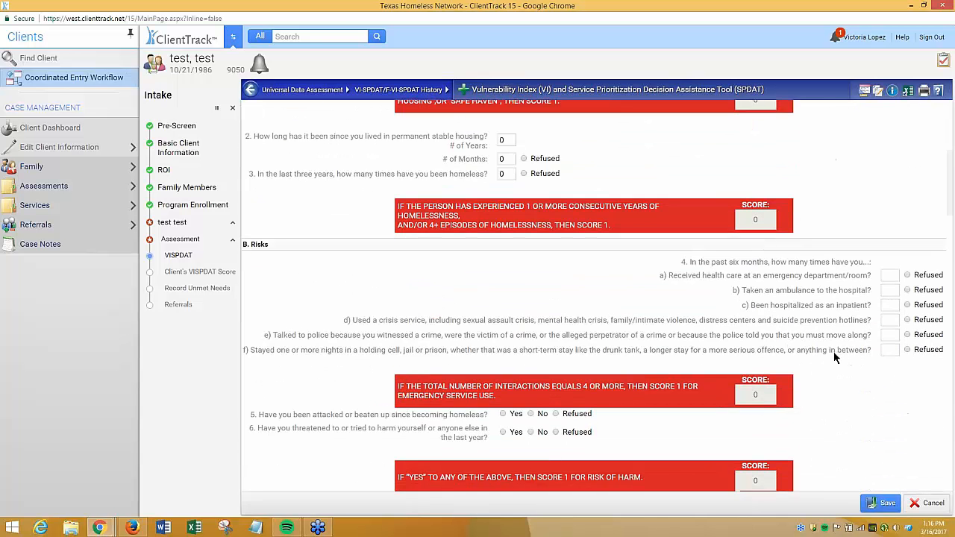
scroll(835, 358, "down", 2)
scroll(834, 357, "up", 8)
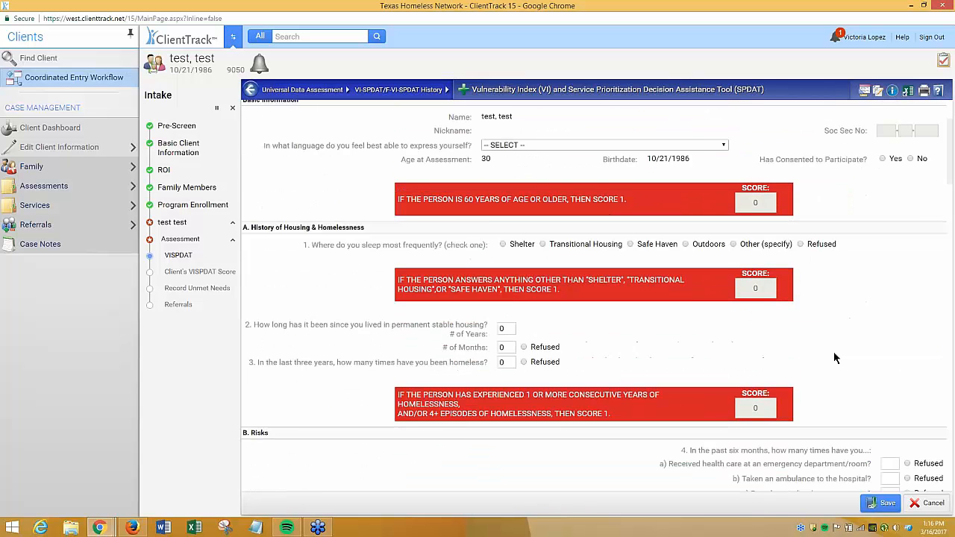
scroll(834, 352, "down", 2)
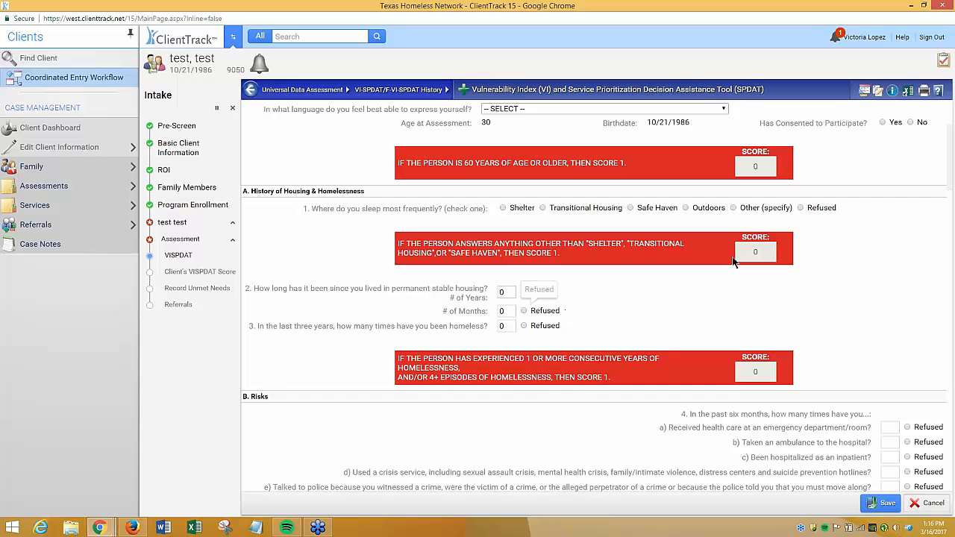
scroll(744, 369, "down", 3)
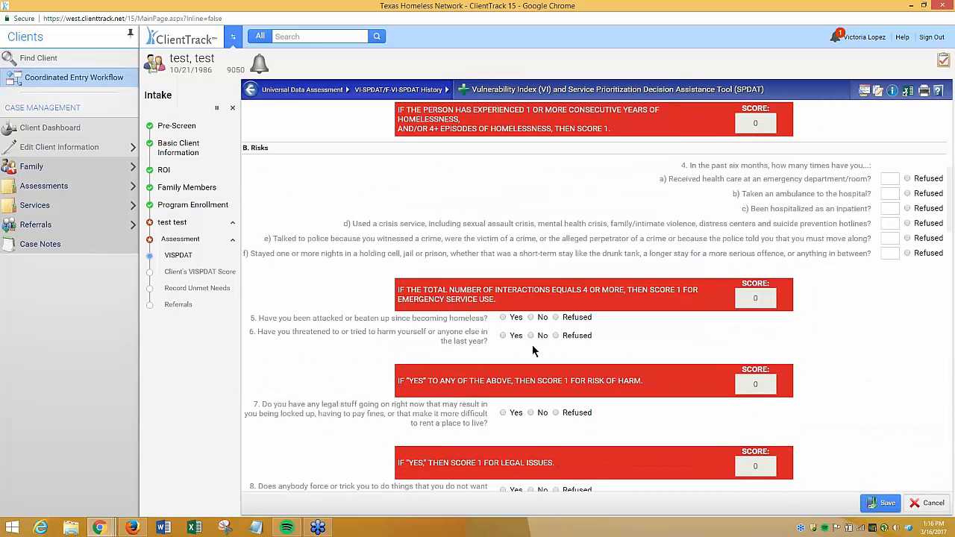
left_click(512, 319)
Examine the scoring section's grand total and the housing recommendation ranges
scroll(838, 416, "down", 12)
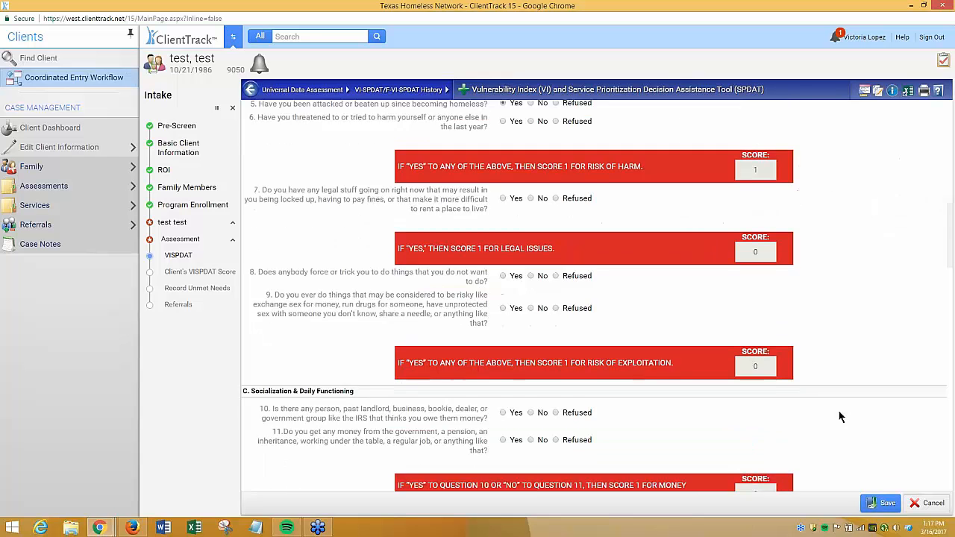
scroll(838, 417, "down", 12)
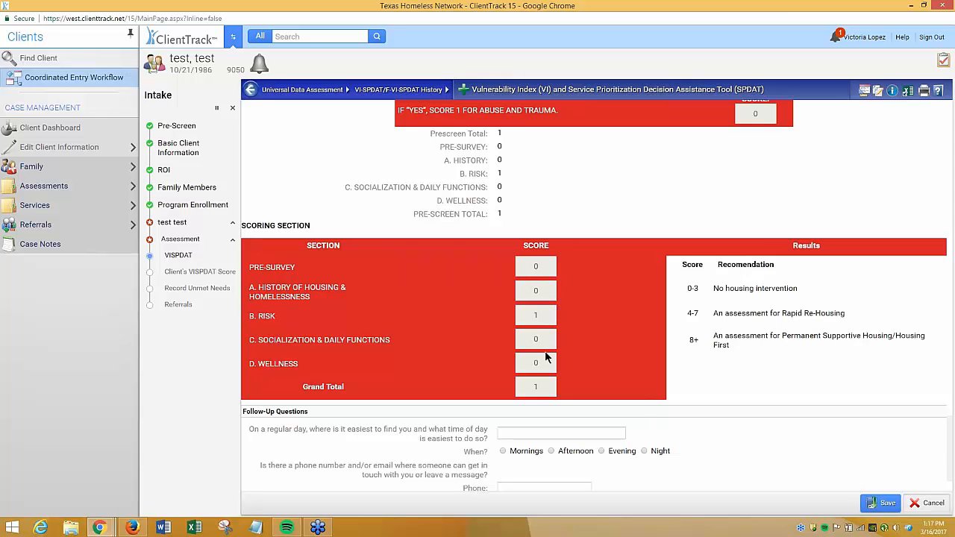
double_click(539, 388)
left_click_drag(853, 314, 782, 313)
double_click(695, 341)
left_click_drag(782, 335, 793, 350)
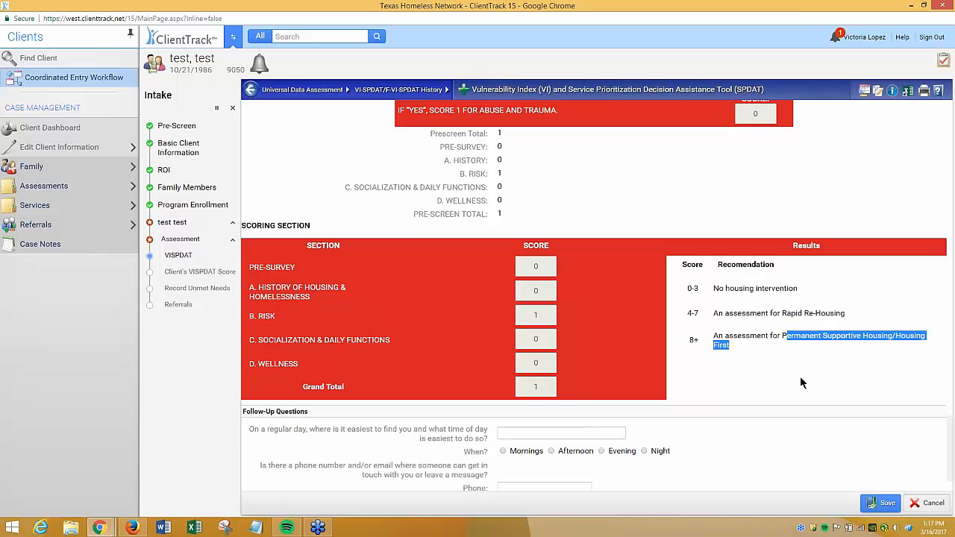
left_click(790, 372)
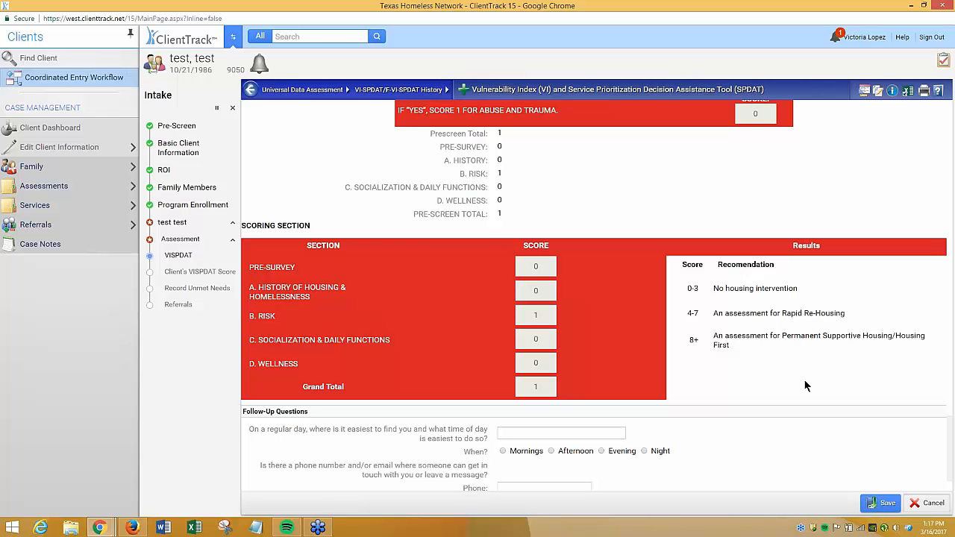
Save the completed VI-SPDAT assessment
double_click(498, 215)
double_click(535, 387)
left_click(881, 503)
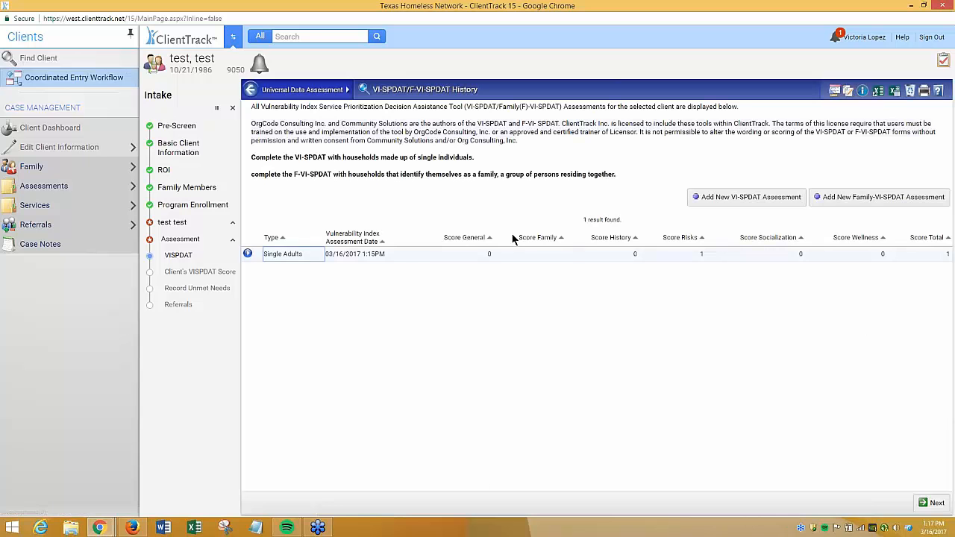
Continue from the VI-SPDAT history to the Diversion Outcome Assessment
left_click(948, 253)
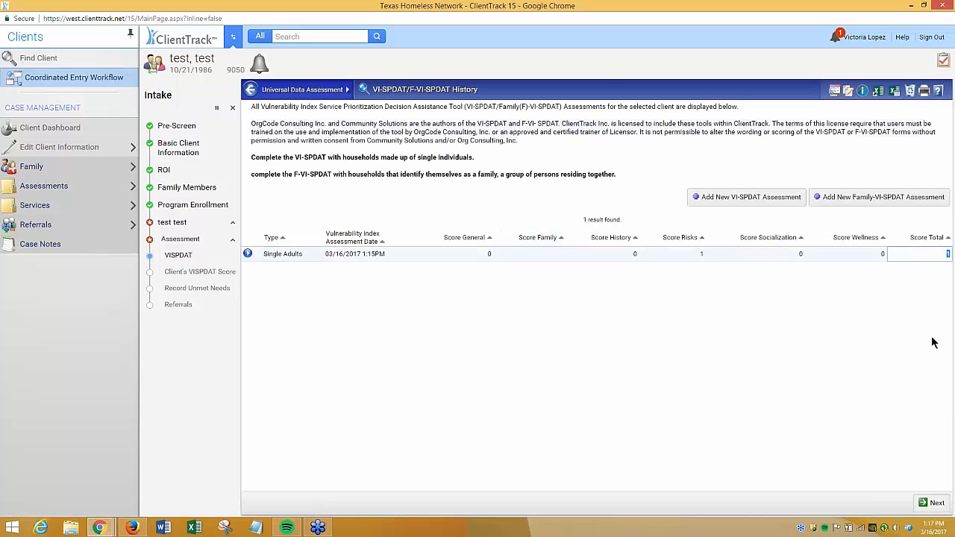
left_click(270, 255)
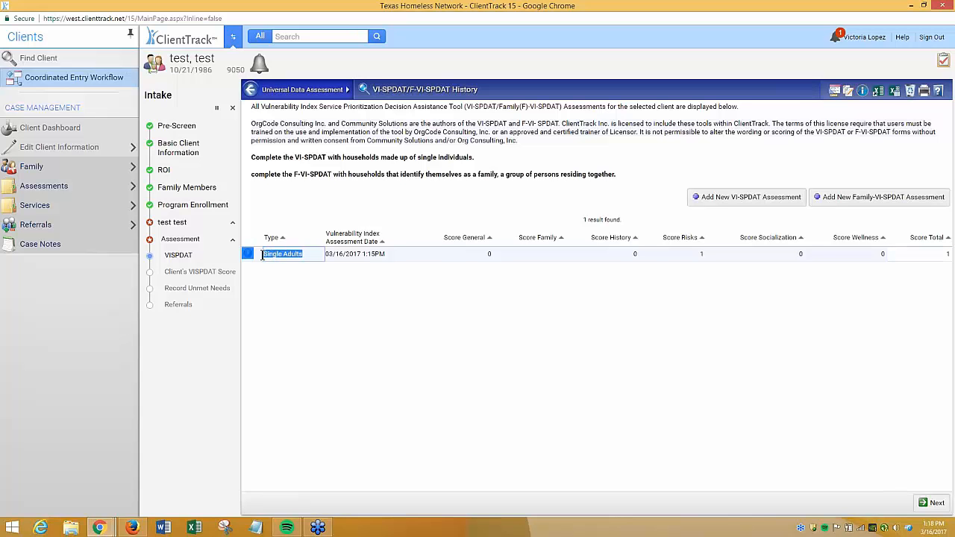
left_click(326, 297)
left_click(937, 504)
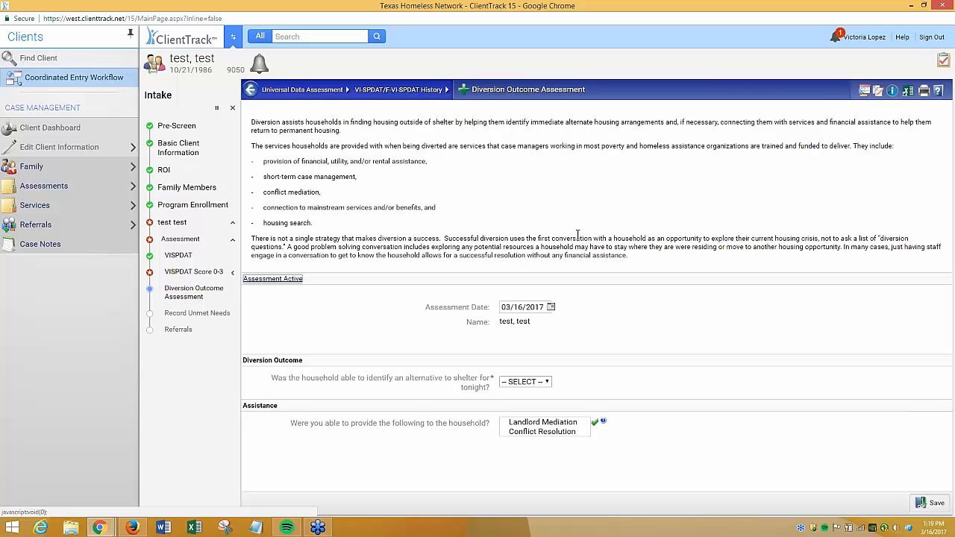
Answer Yes to having an alternative to shelter tonight, staying in a family member's room, apartment or house
left_click(640, 356)
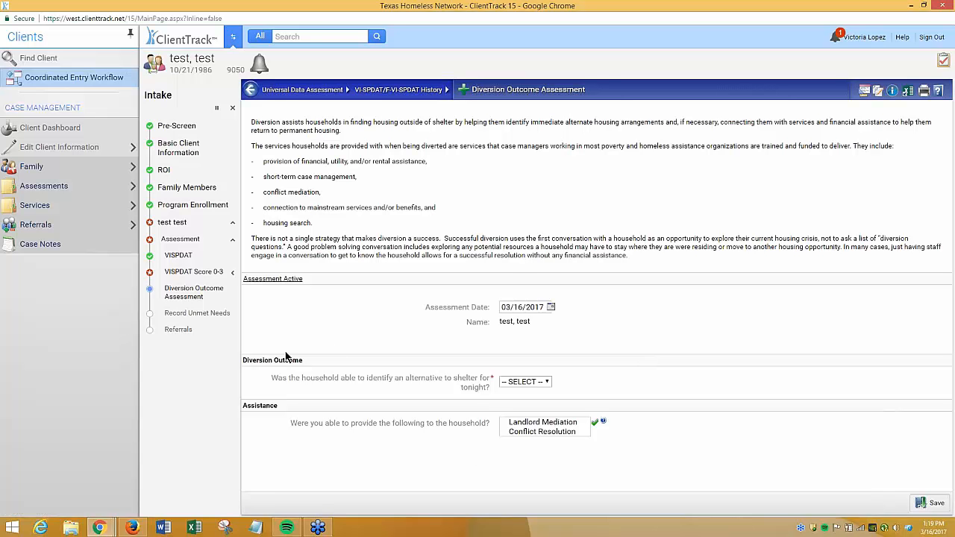
left_click_drag(271, 382, 491, 389)
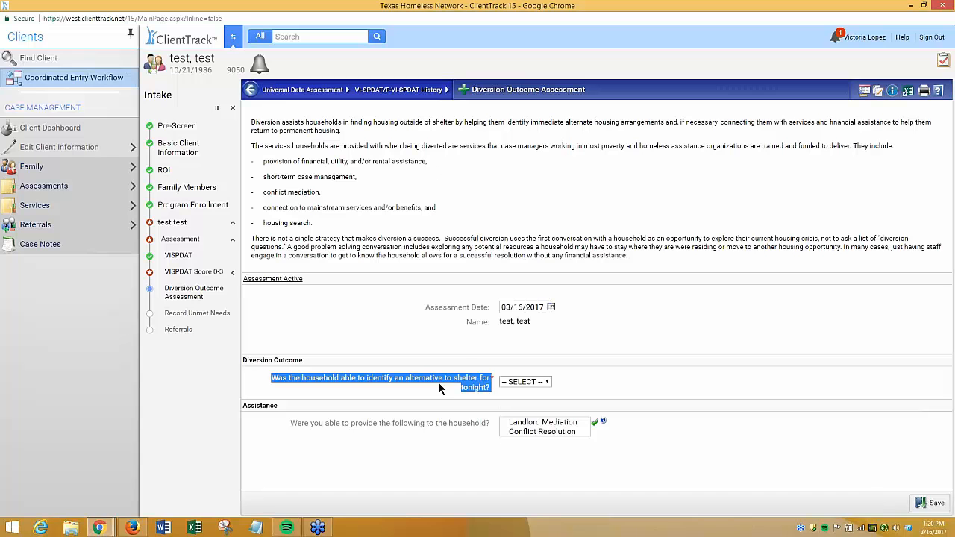
left_click(526, 382)
left_click(515, 401)
left_click(611, 344)
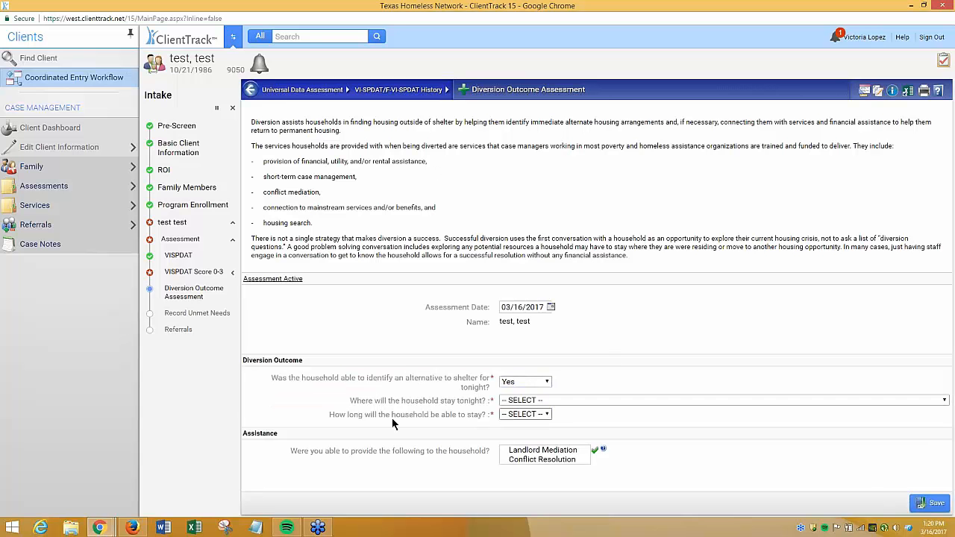
left_click(541, 401)
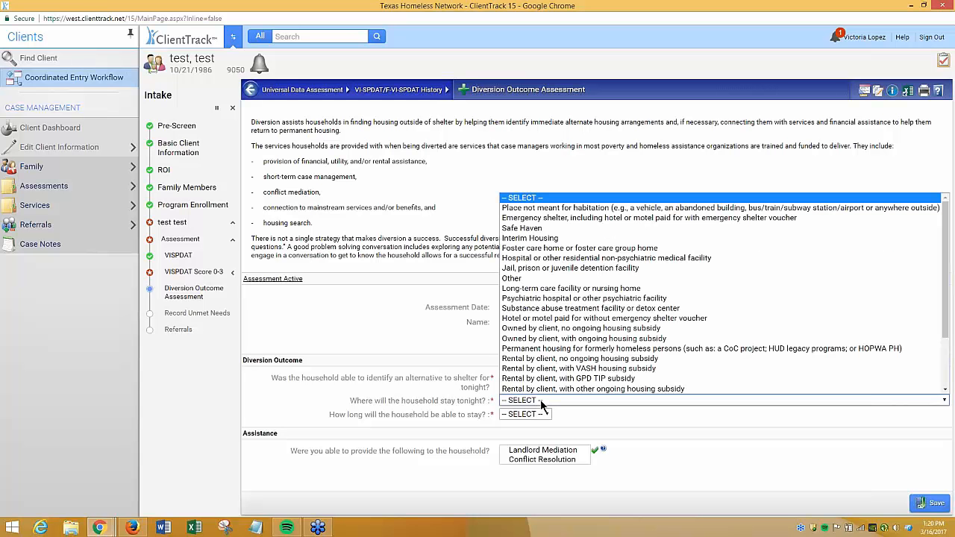
scroll(544, 377, "down", 3)
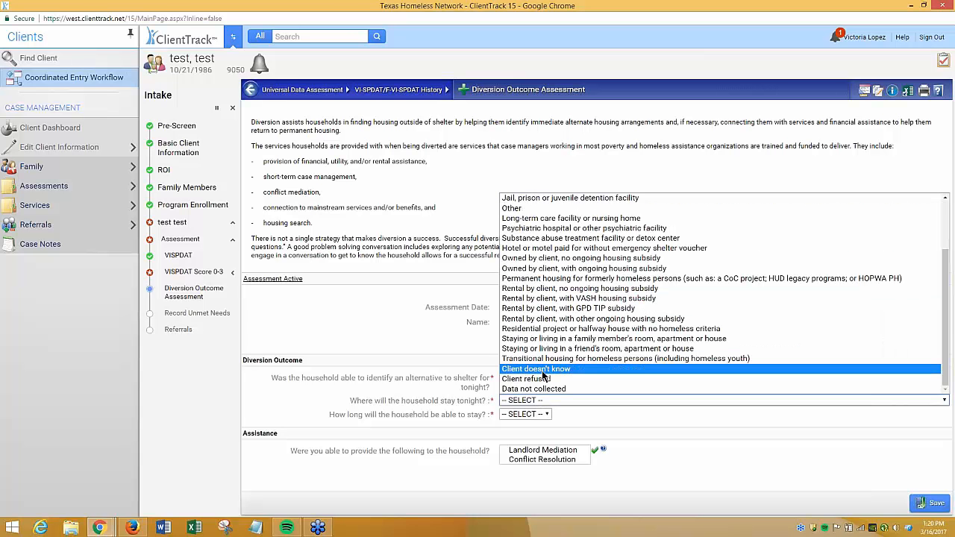
left_click(566, 339)
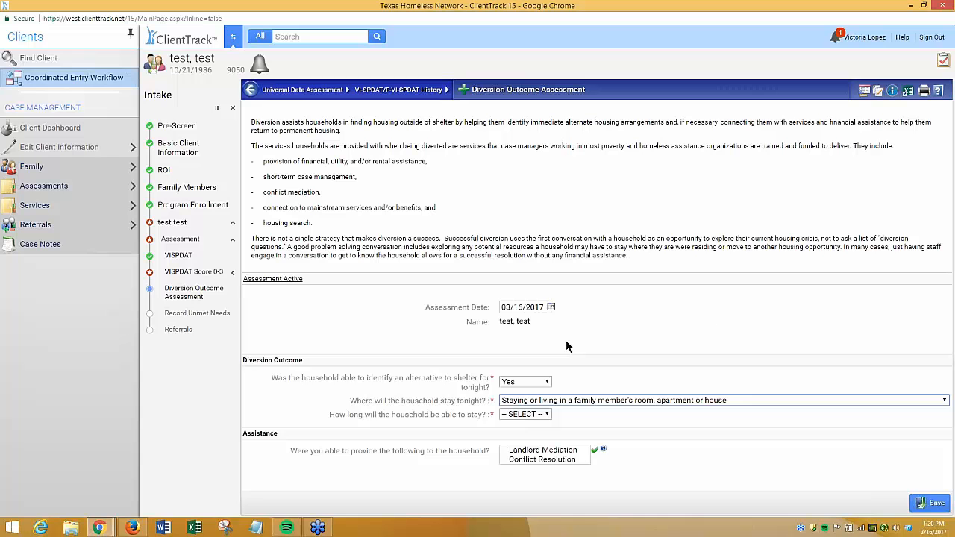
Choose a Permanent stay length and Conflict Resolution assistance, then save the diversion assessment
left_click(519, 415)
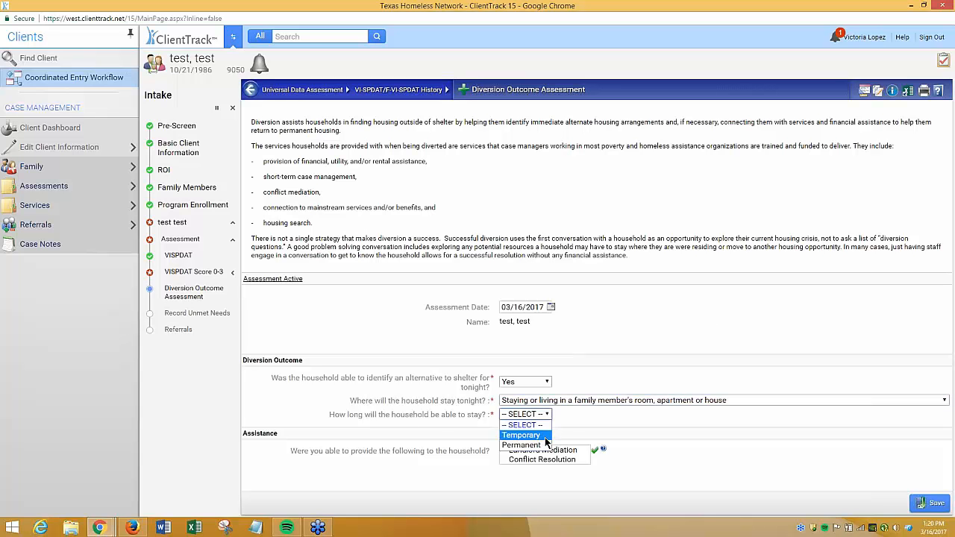
left_click(526, 445)
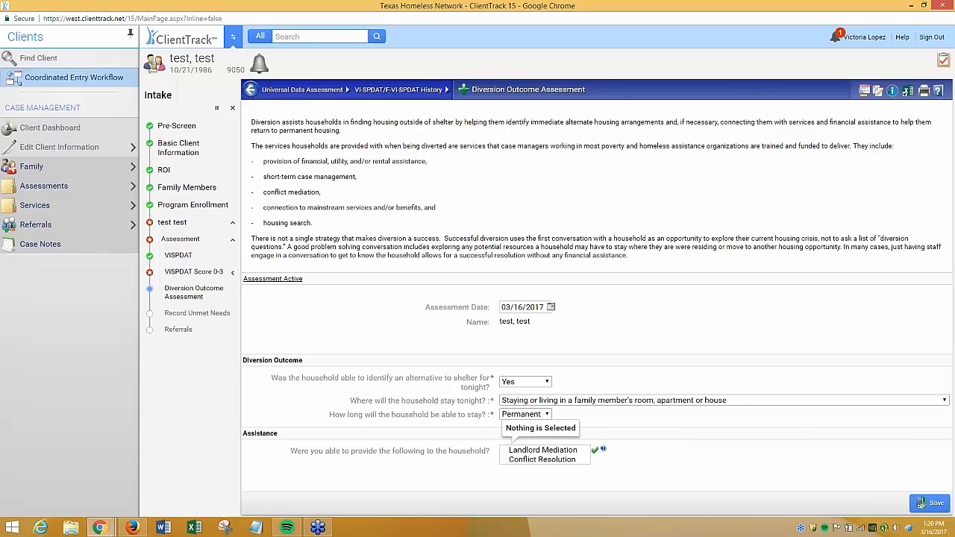
left_click(544, 460)
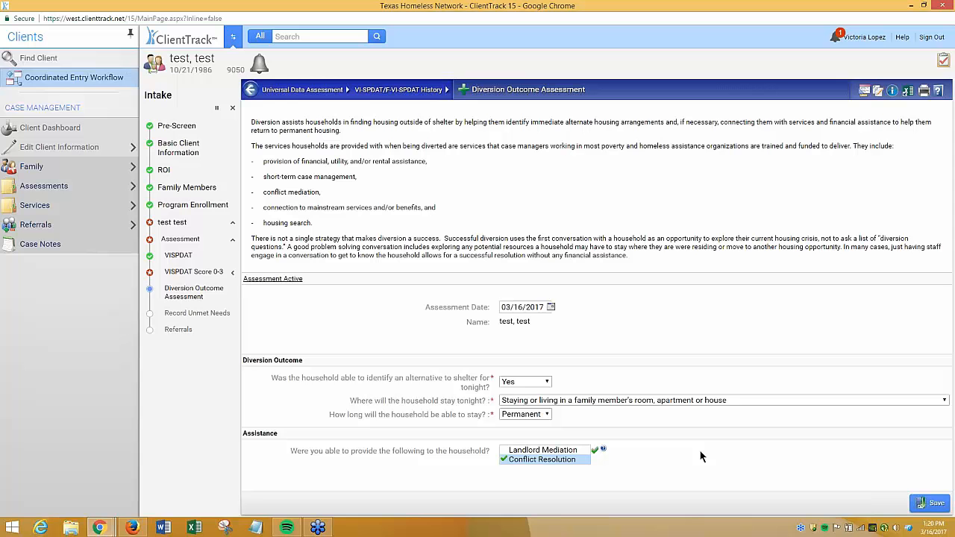
left_click(928, 504)
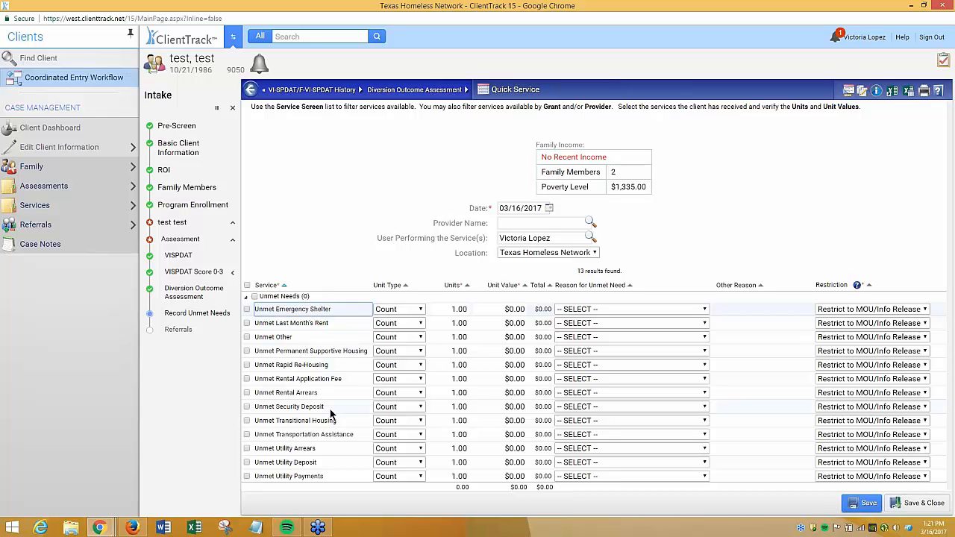
Select Unmet Rental Arrears and Unmet Utility Payments as the client's unmet needs
left_click(299, 392)
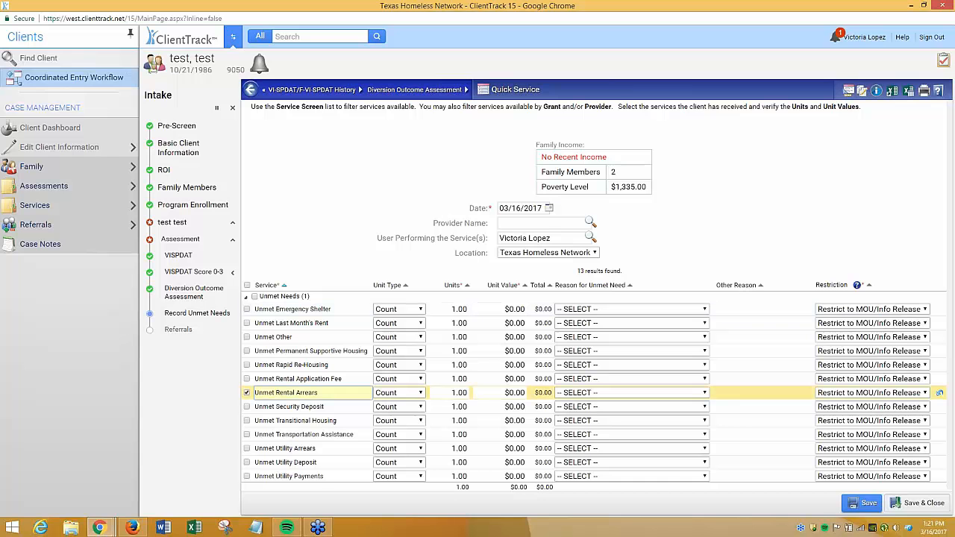
left_click(306, 475)
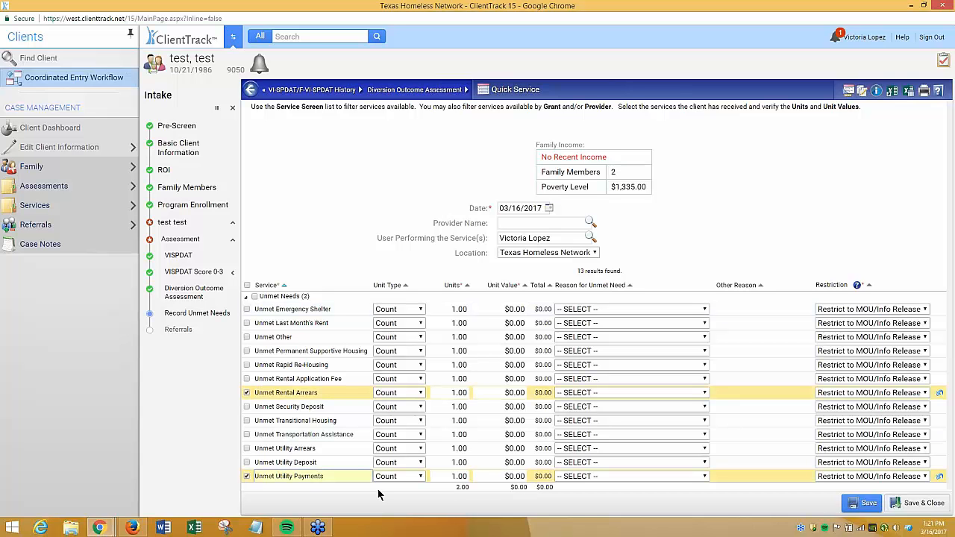
left_click(634, 393)
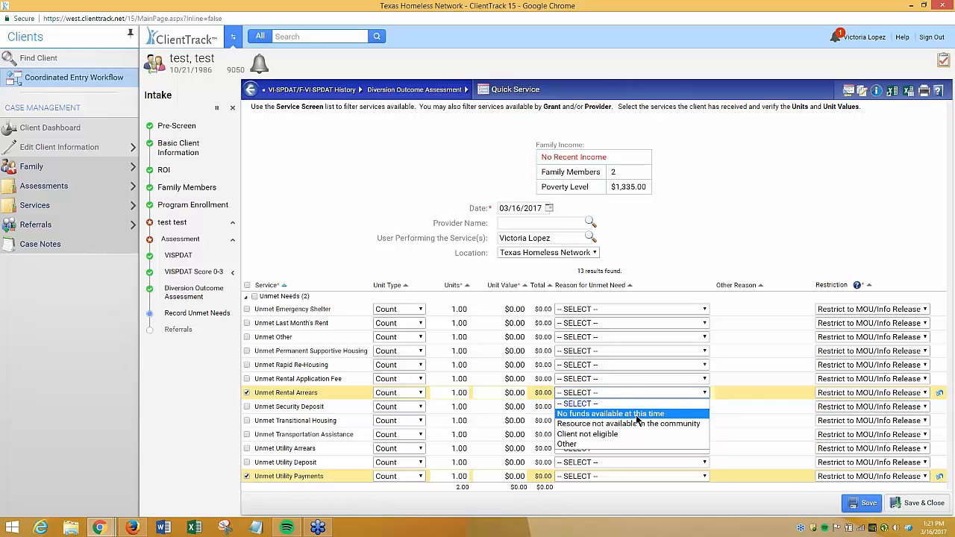
left_click(687, 443)
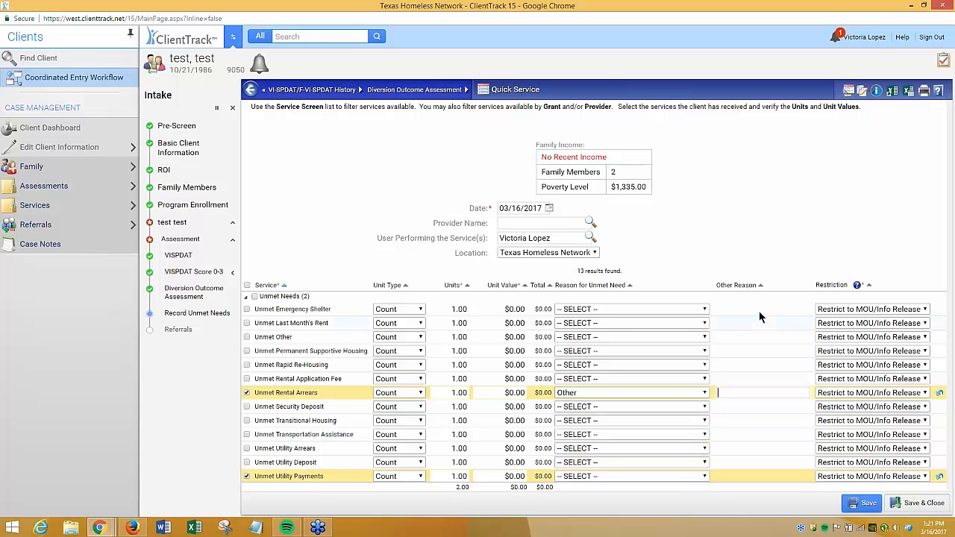
left_click(743, 393)
Set reasons for both unmet needs, No funds available at this time for rental arrears, then save and close
left_click(702, 394)
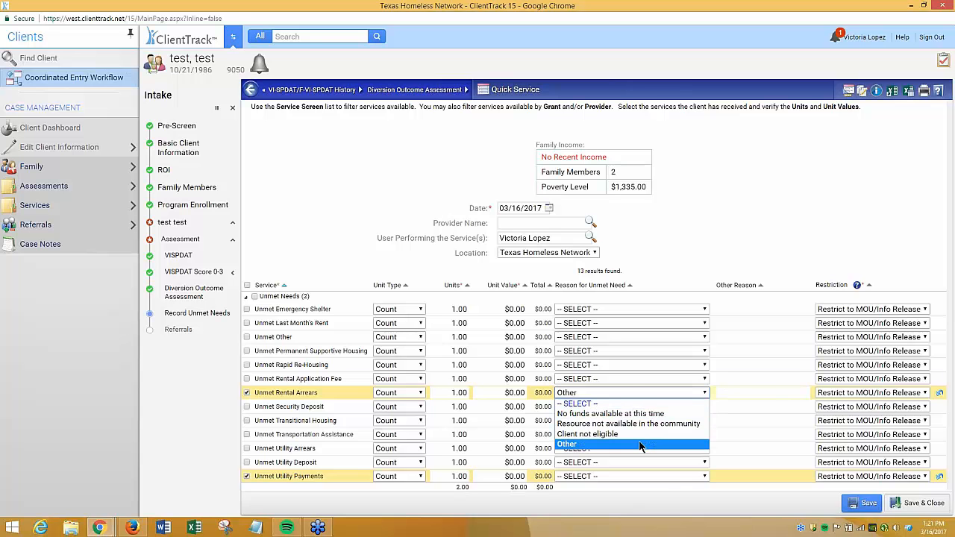
left_click(610, 413)
left_click(588, 477)
left_click(611, 435)
left_click(914, 506)
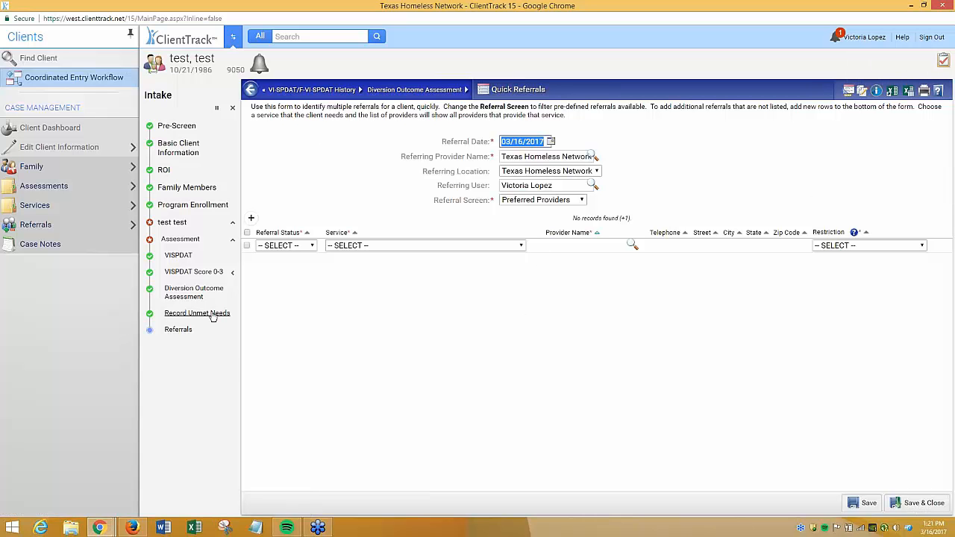
Add referrals for Application for Food Stamps (SNAP) and Job Skills Training
left_click(432, 247)
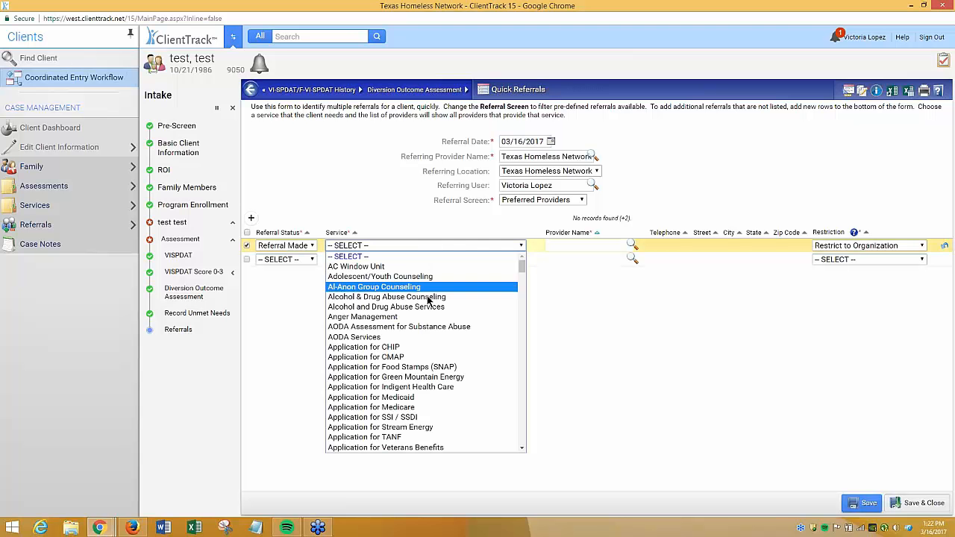
left_click(424, 368)
left_click(425, 259)
scroll(422, 370, "down", 12)
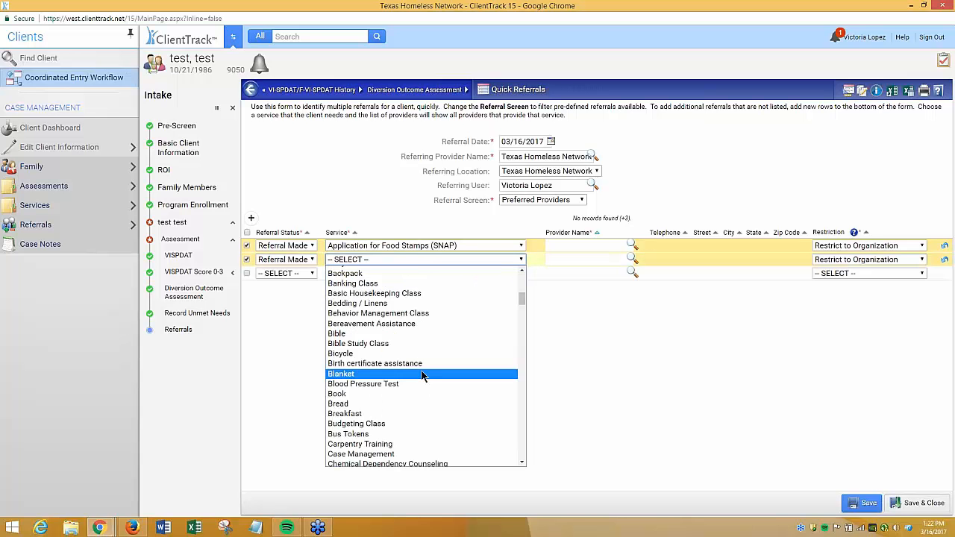
scroll(422, 376, "down", 12)
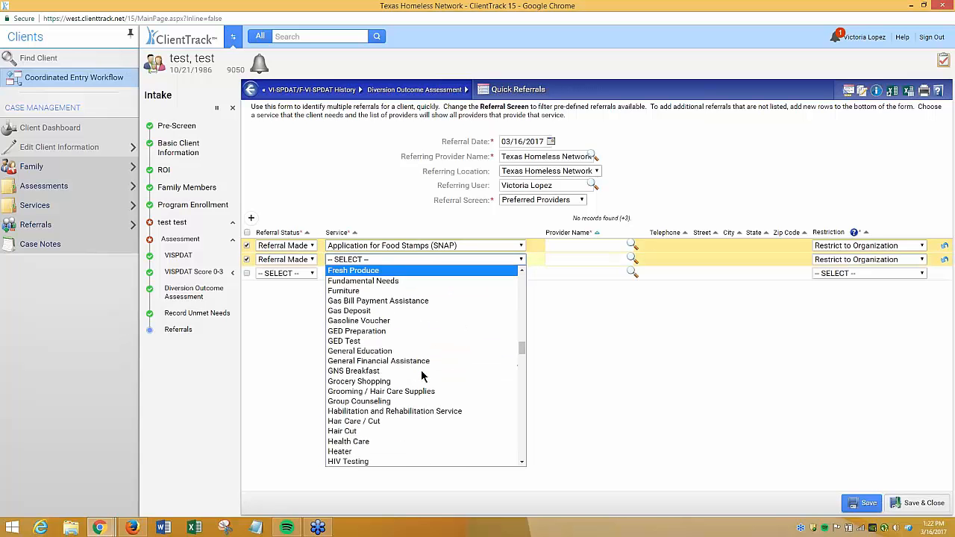
scroll(421, 373, "down", 1)
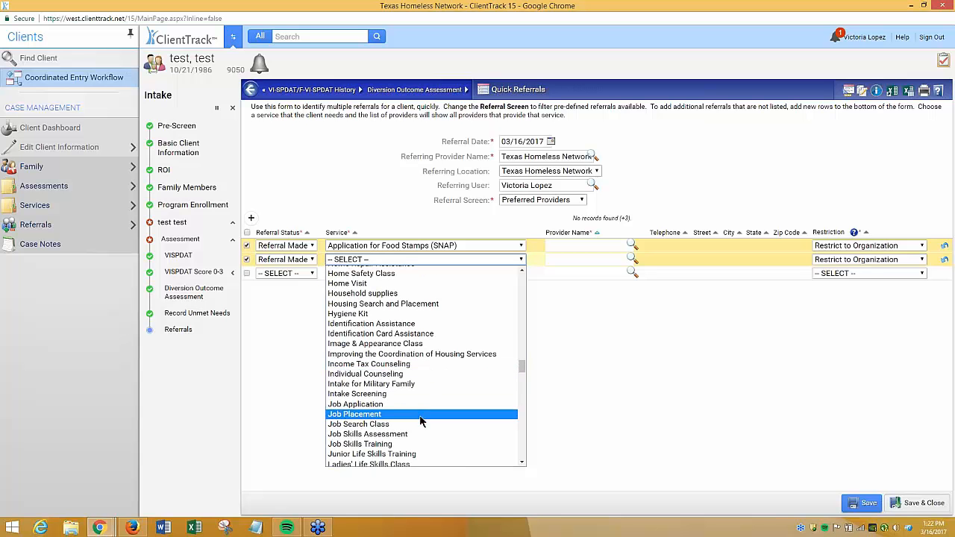
left_click(421, 444)
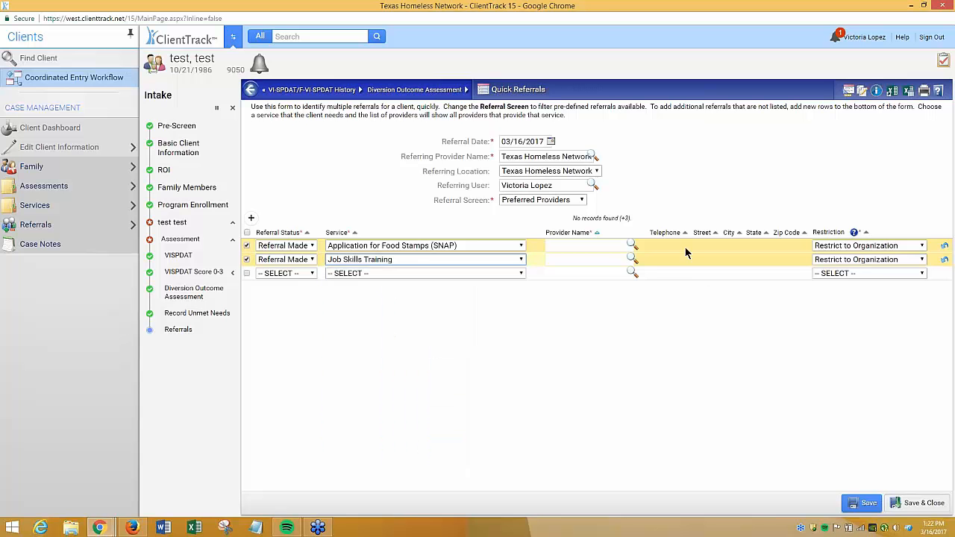
Assign Bell County Human Services and Central Texas Workforce Solutions as the providers for the two referrals
left_click(633, 247)
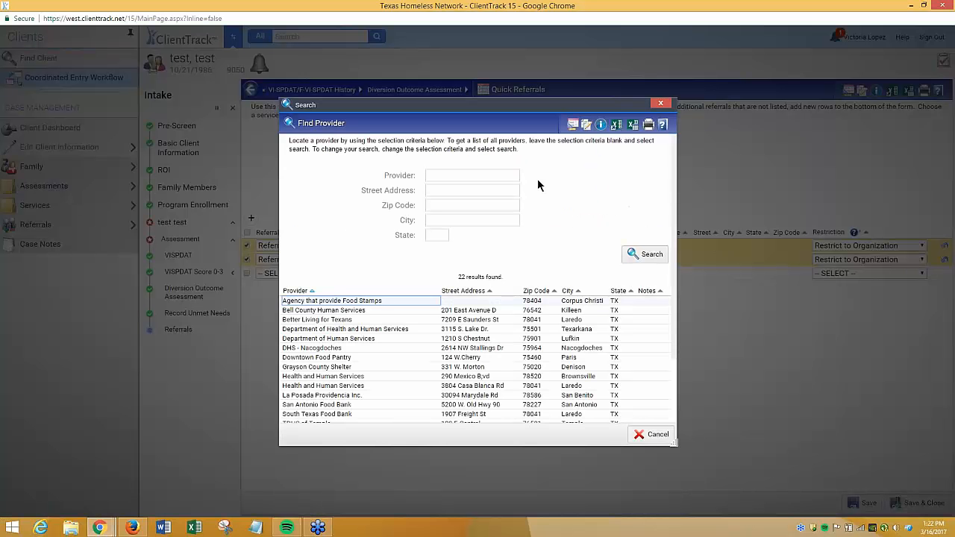
left_click(437, 310)
left_click(616, 259)
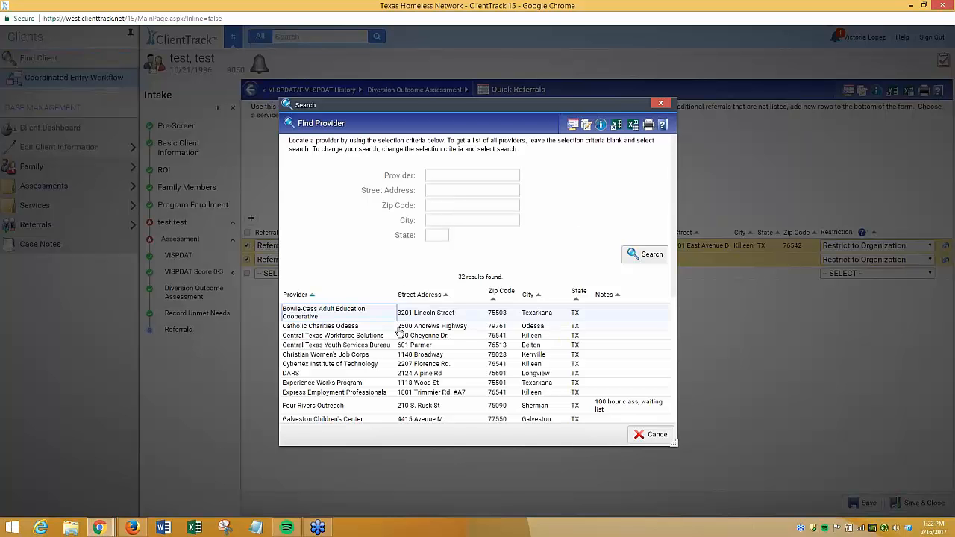
left_click(400, 336)
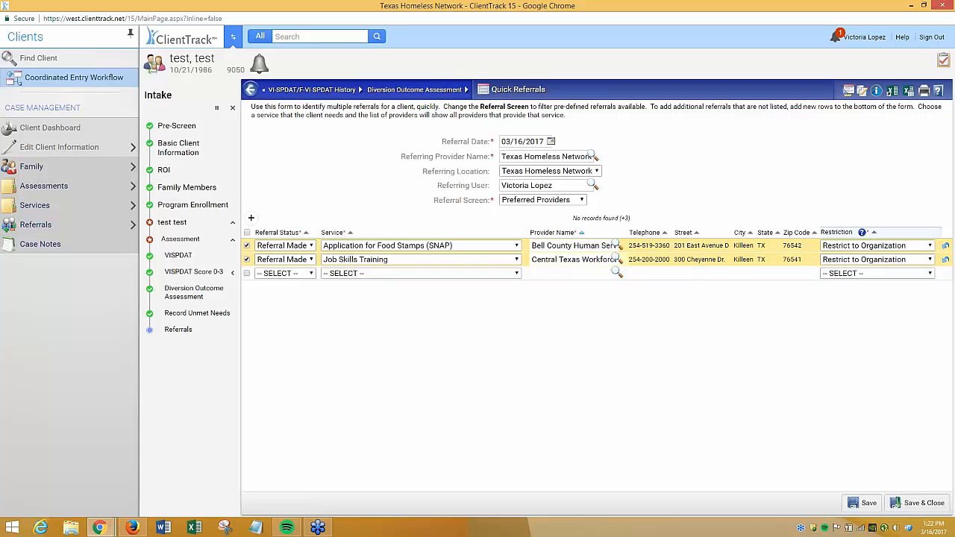
Return to the VI-SPDAT history and open the Single Adults assessment for editing
mouse_move(875, 43)
left_click(180, 256)
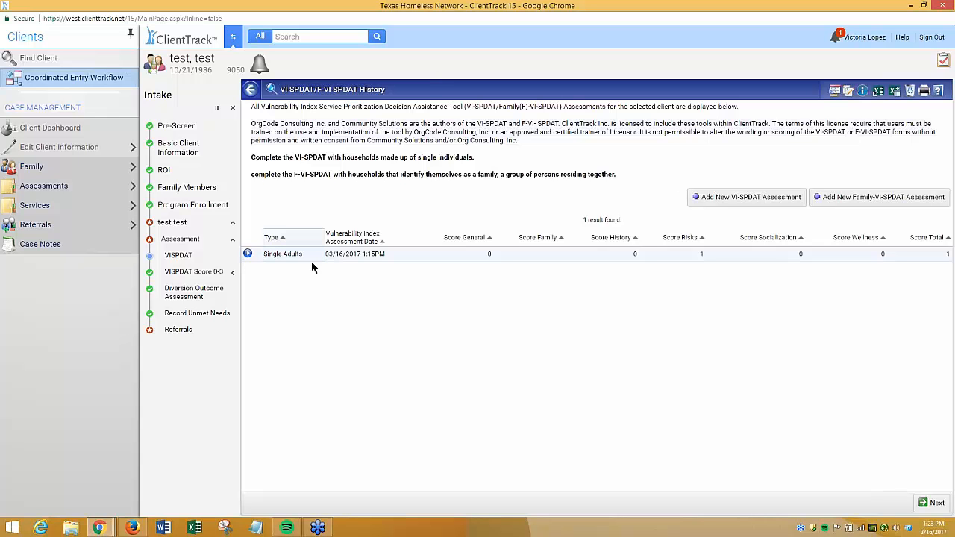
left_click(249, 255)
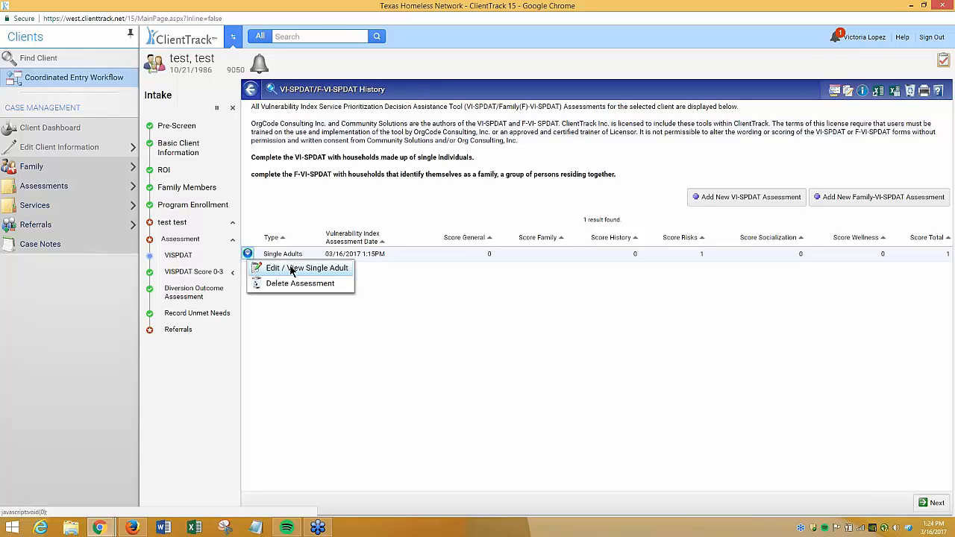
left_click(342, 269)
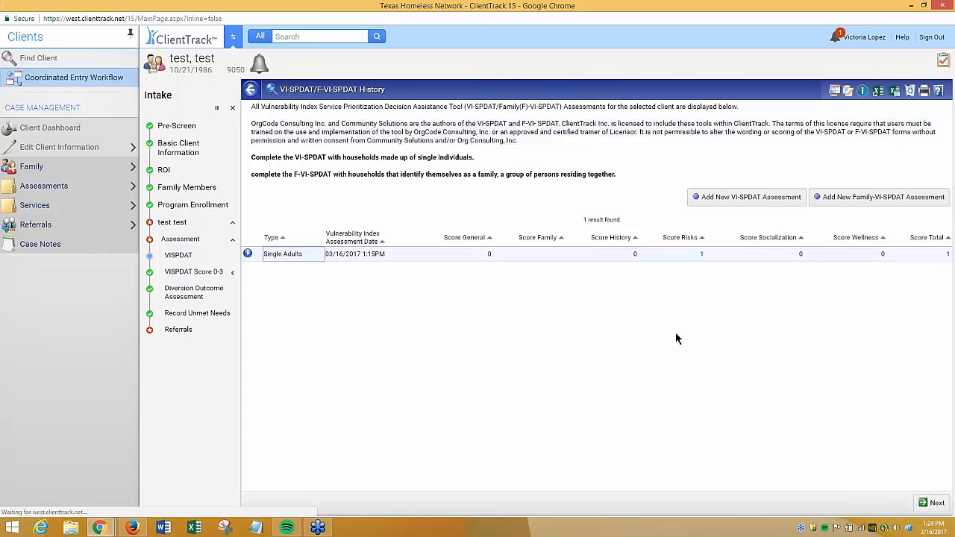
Answer further VI-SPDAT questions, including Yes to legal issues and No to planned activities and self-care
scroll(675, 338, "down", 7)
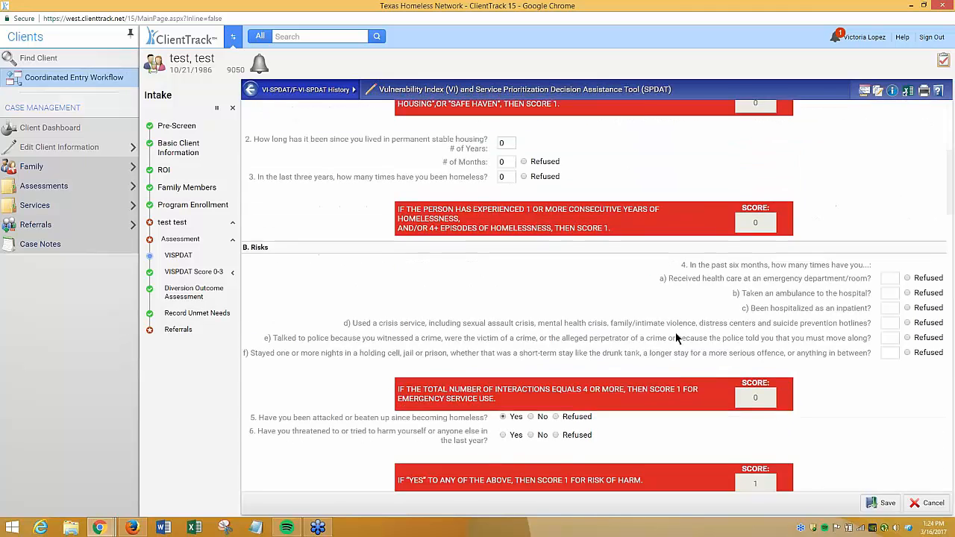
left_click(504, 362)
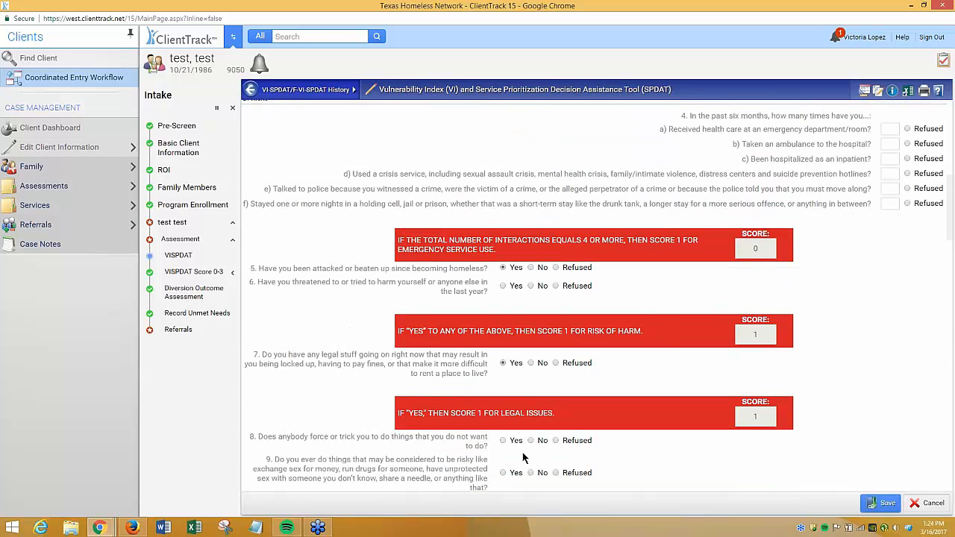
left_click(514, 440)
scroll(577, 448, "down", 3)
left_click(514, 405)
scroll(552, 429, "down", 3)
left_click(539, 362)
left_click(542, 284)
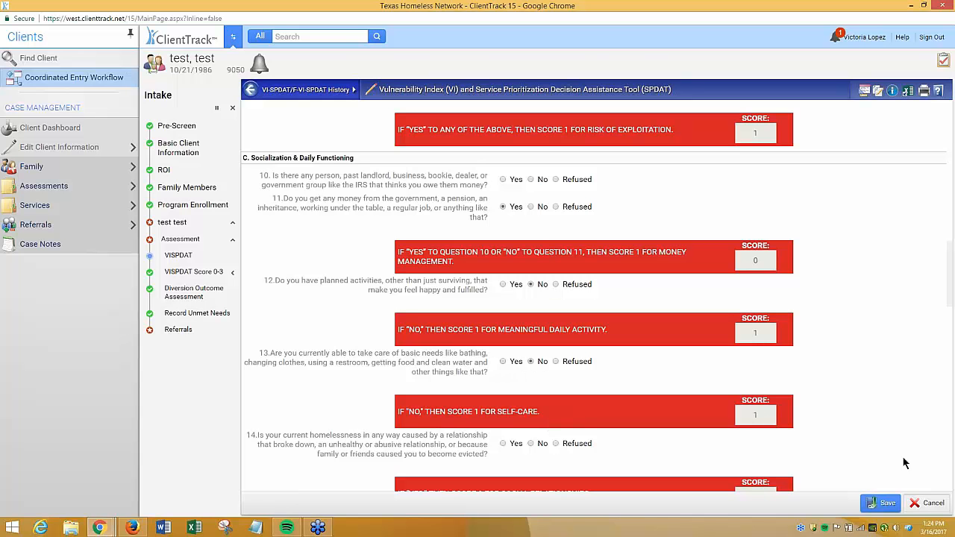
Save the updated assessment and continue to the VI-SPDAT outcome eligibility page
left_click(883, 503)
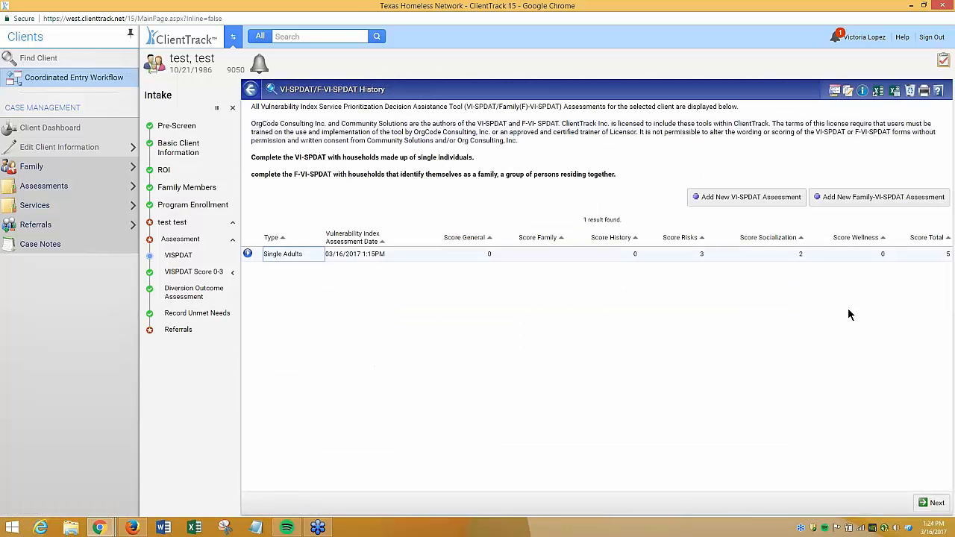
left_click(942, 255)
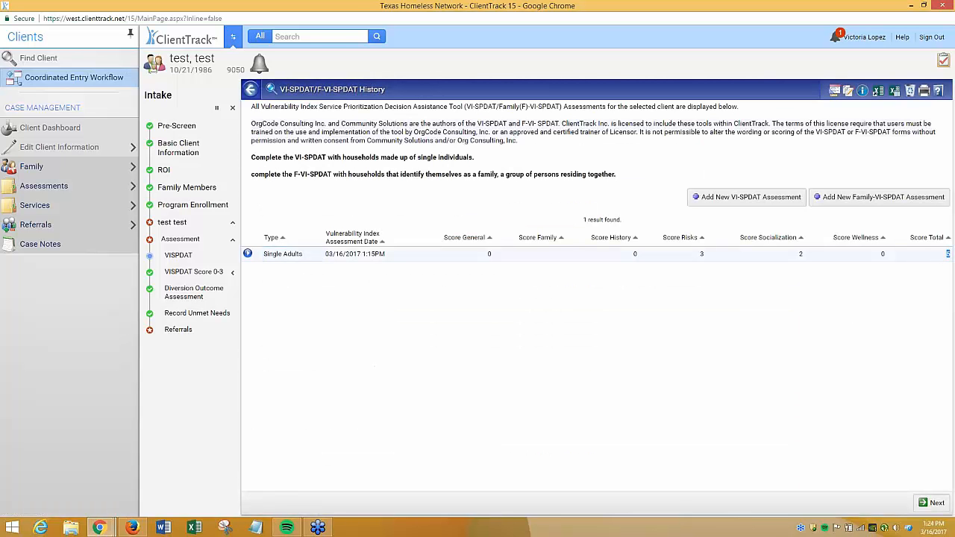
left_click(914, 362)
left_click(925, 504)
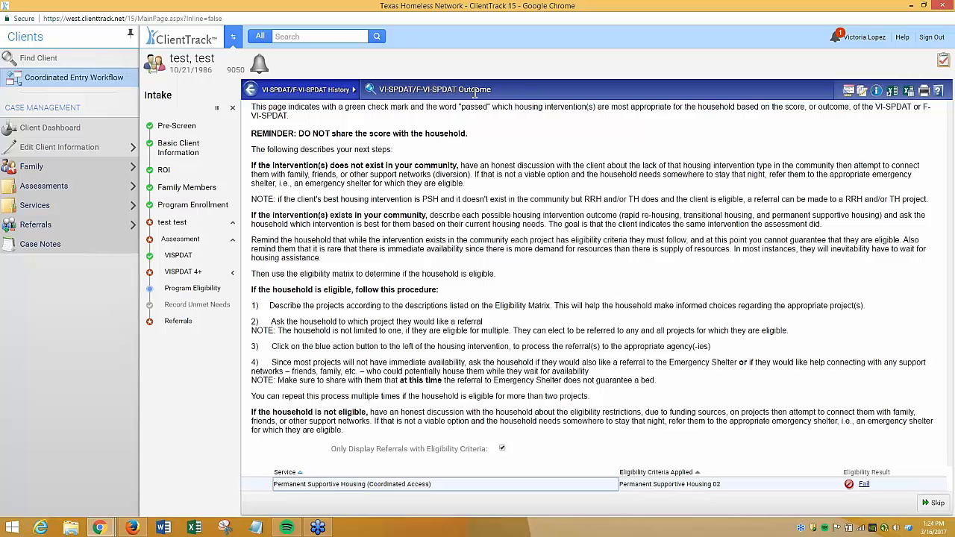
left_click_drag(492, 90, 377, 91)
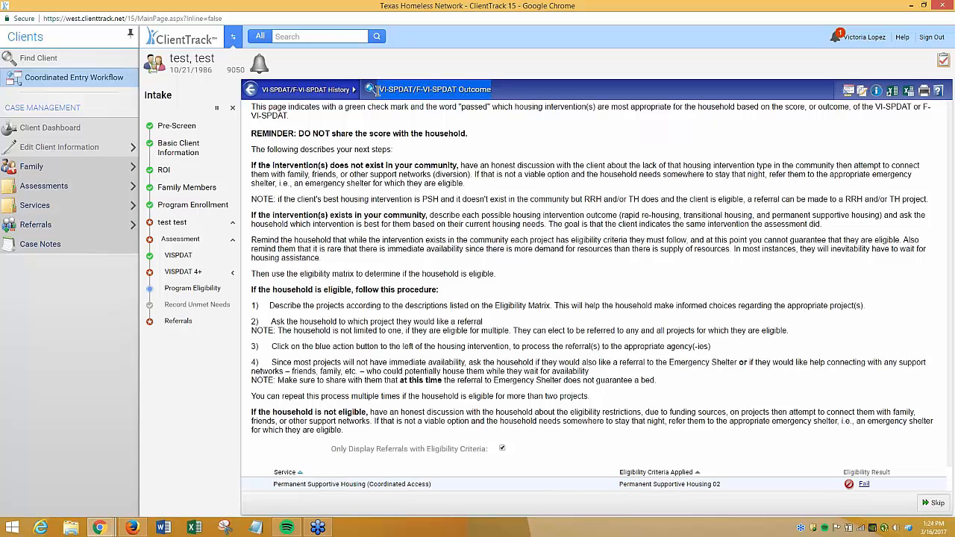
Review the outcome page's next-step guidance and the failed eligibility result for Permanent Supportive Housing (Coordinated Access)
left_click(378, 91)
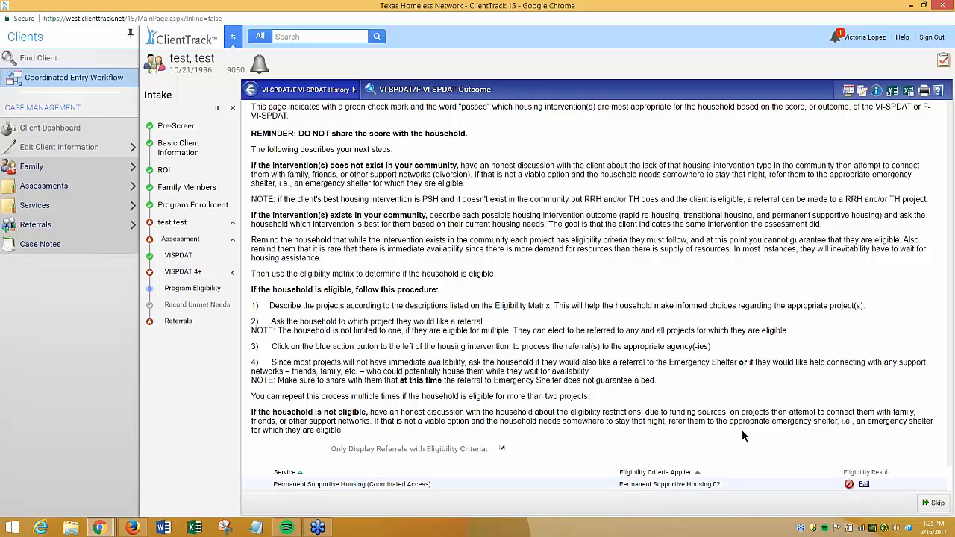
left_click_drag(253, 305, 367, 436)
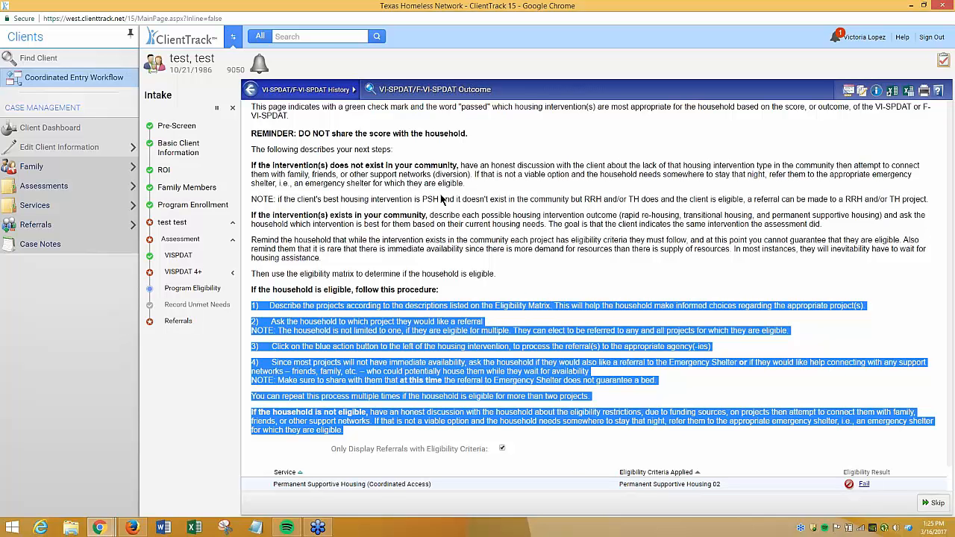
left_click(743, 393)
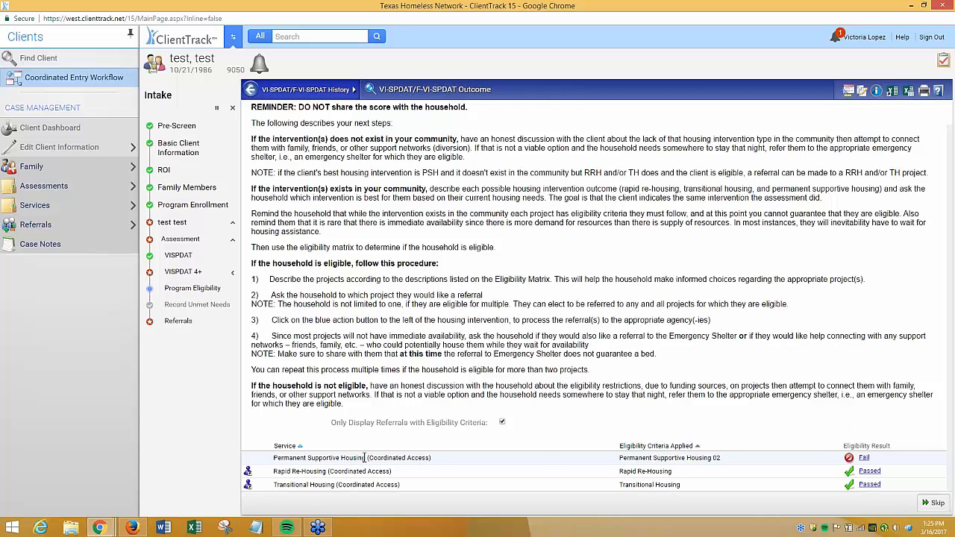
left_click_drag(274, 458, 470, 530)
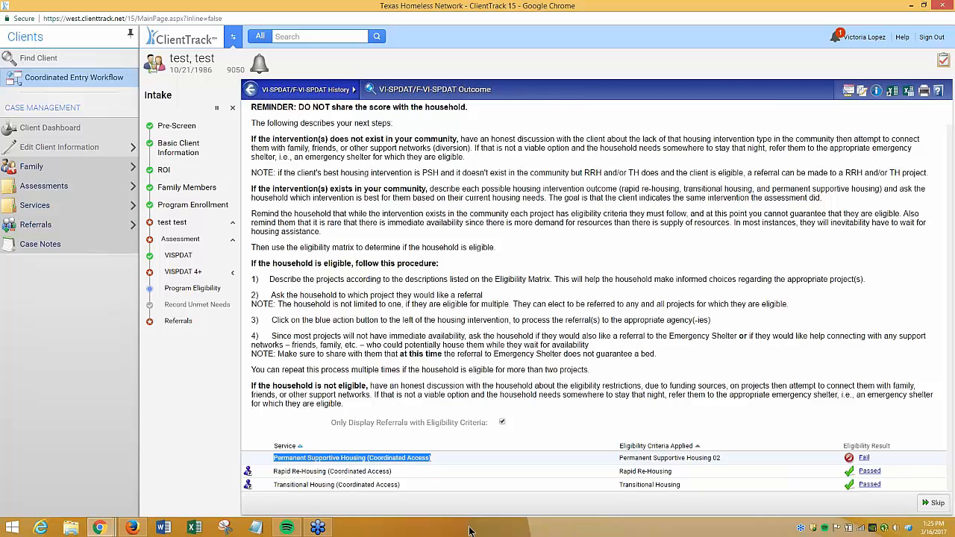
left_click(864, 460)
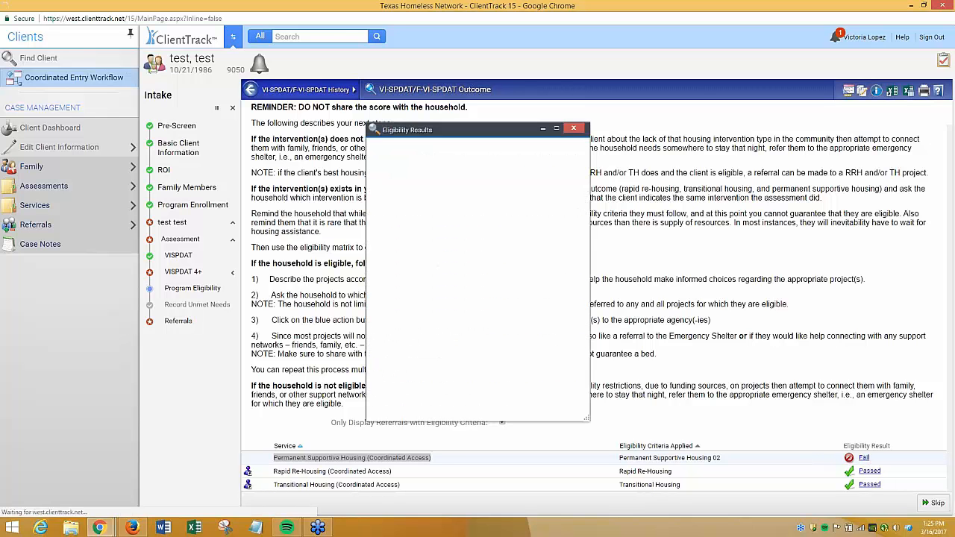
left_click_drag(470, 302, 371, 302)
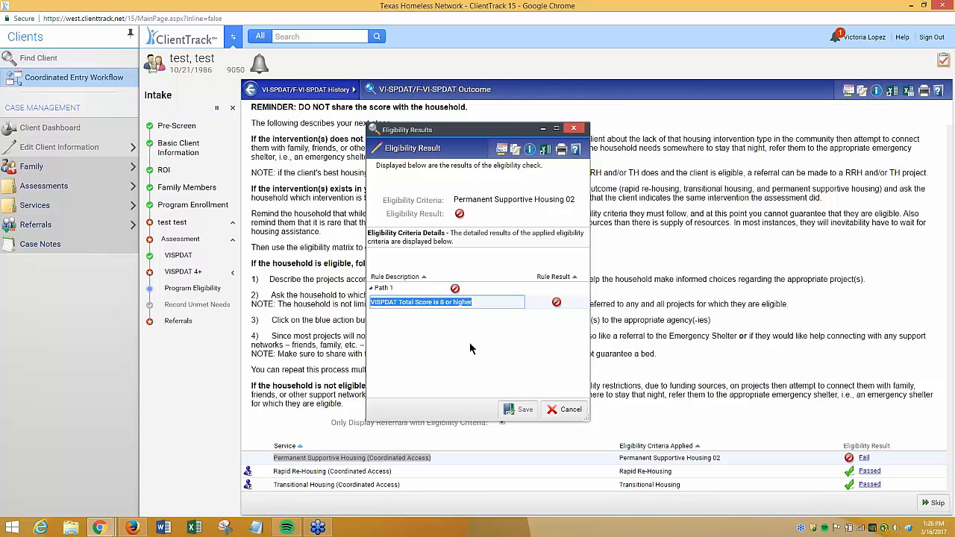
left_click(574, 130)
left_click(738, 326)
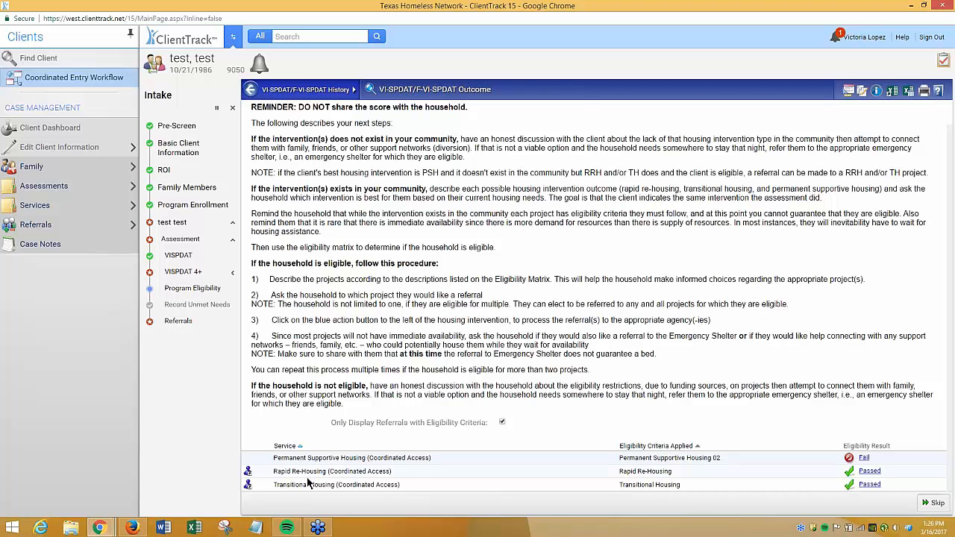
left_click(249, 474)
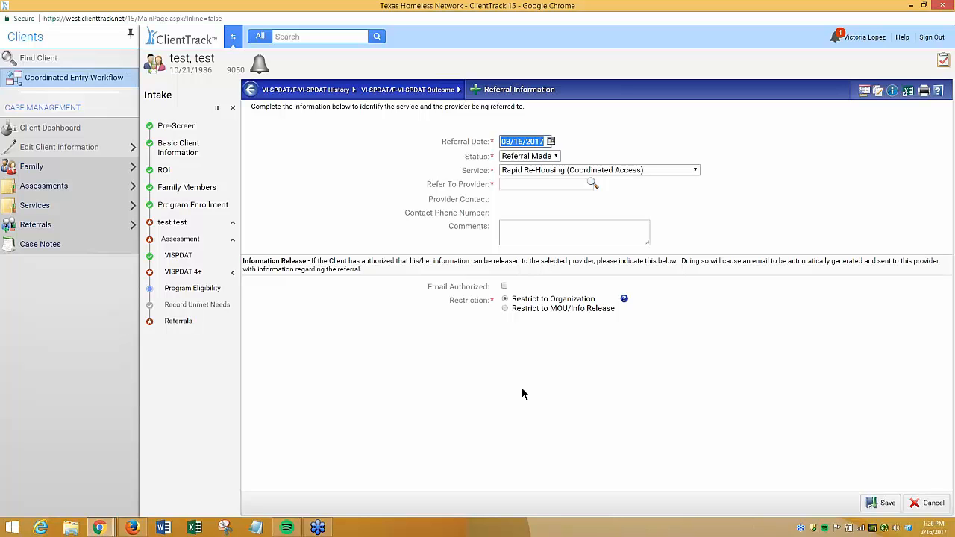
left_click(648, 369)
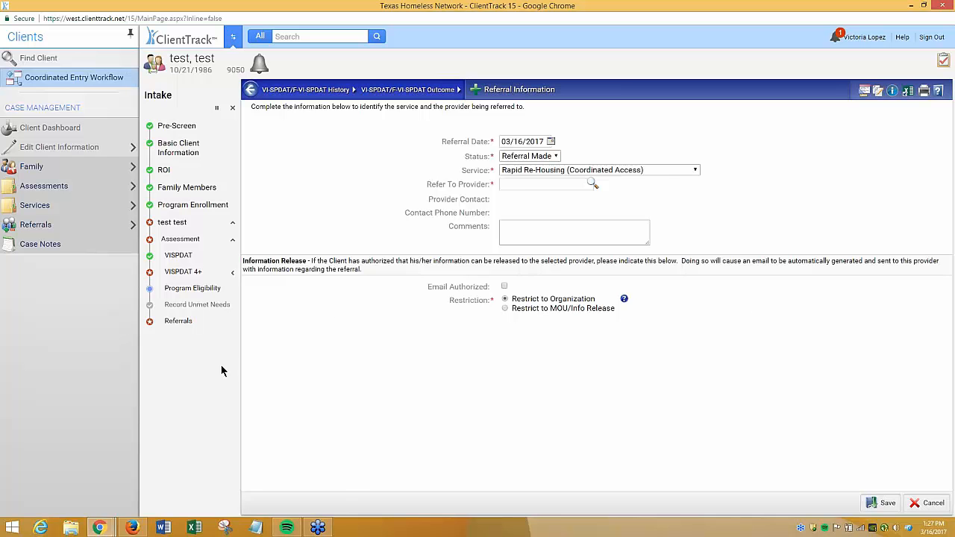
left_click(928, 503)
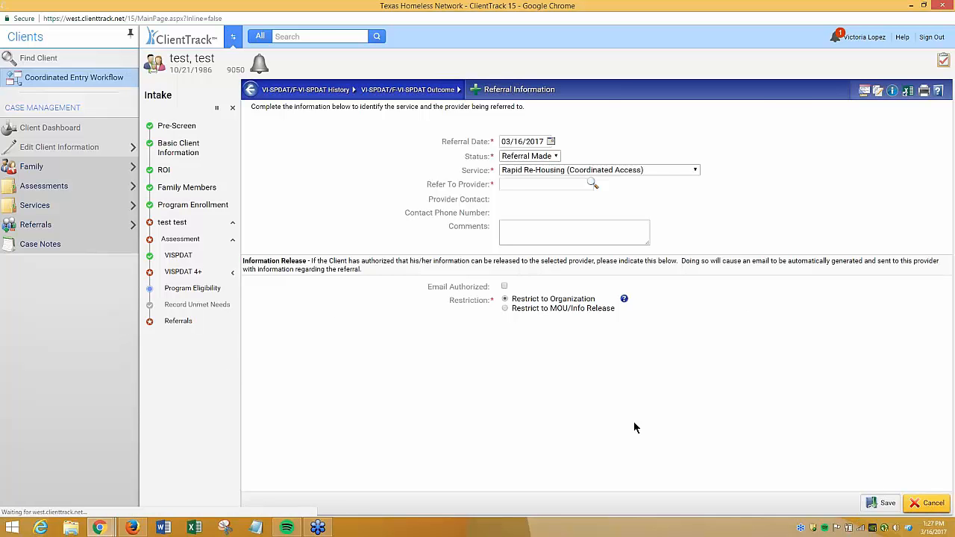
Skip to Quick Referrals and add referrals for Application for Food Stamps (SNAP) and Job Skills Training
scroll(591, 368, "down", 1)
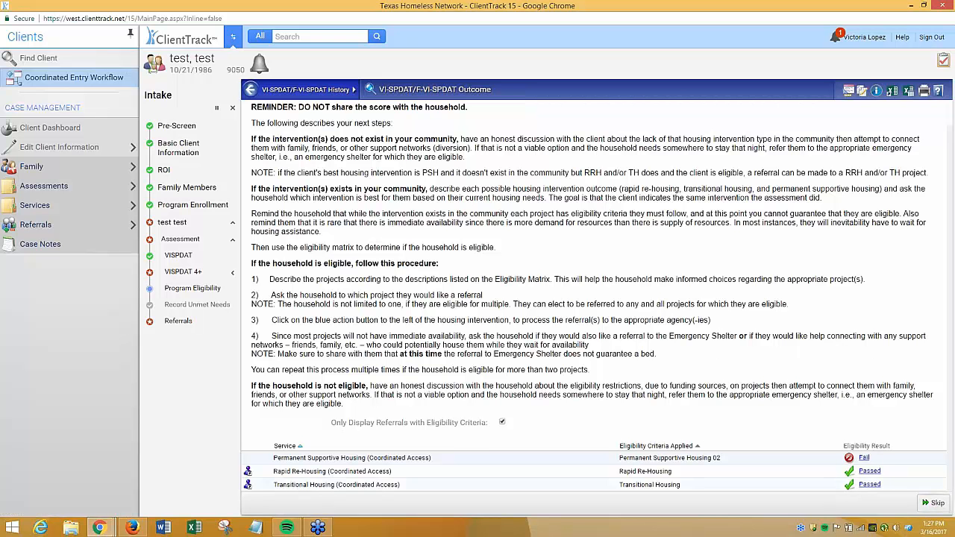
left_click(933, 502)
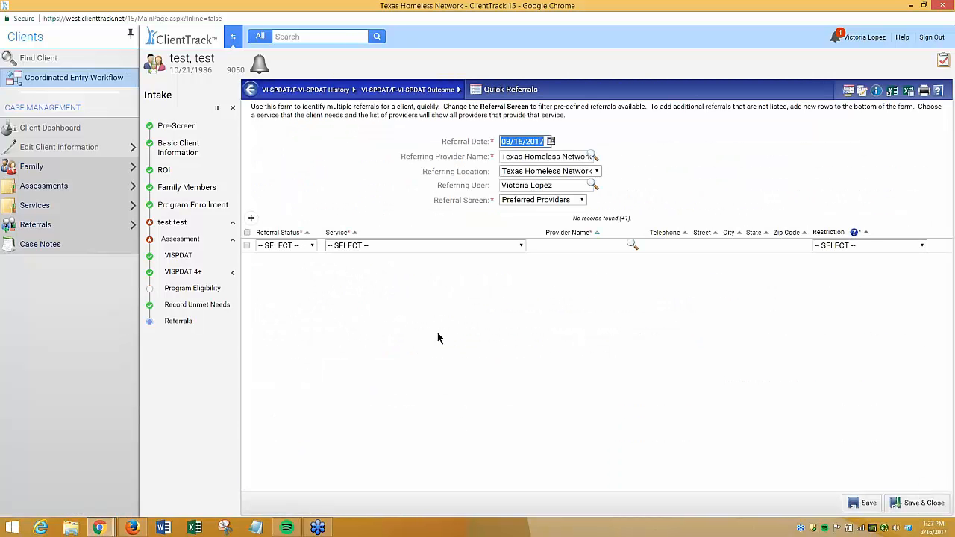
left_click(438, 338)
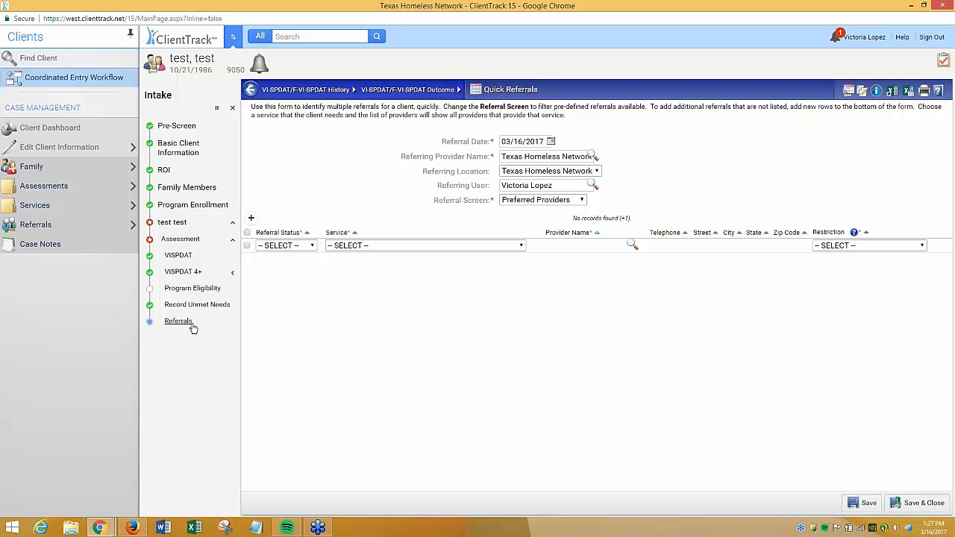
left_click(450, 246)
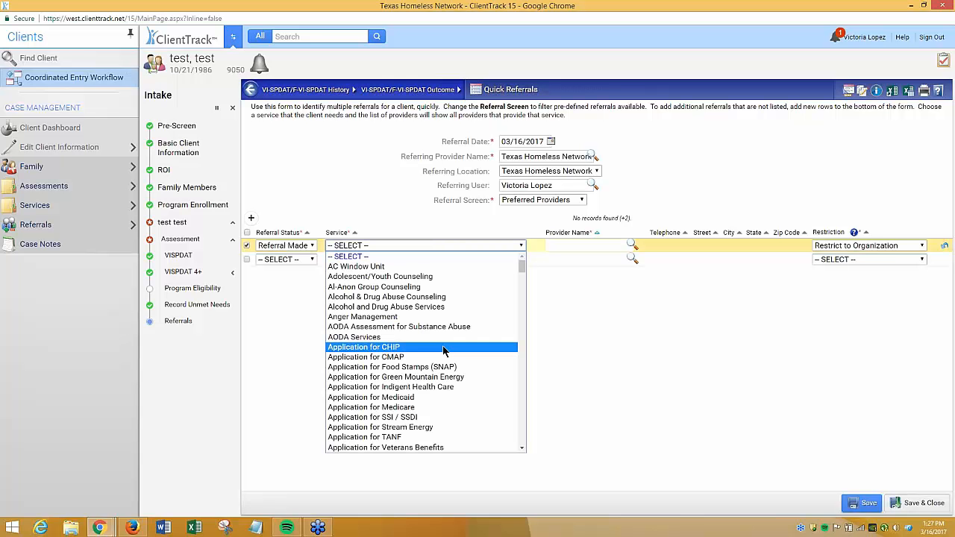
left_click(388, 366)
left_click(423, 261)
scroll(438, 384, "down", 10)
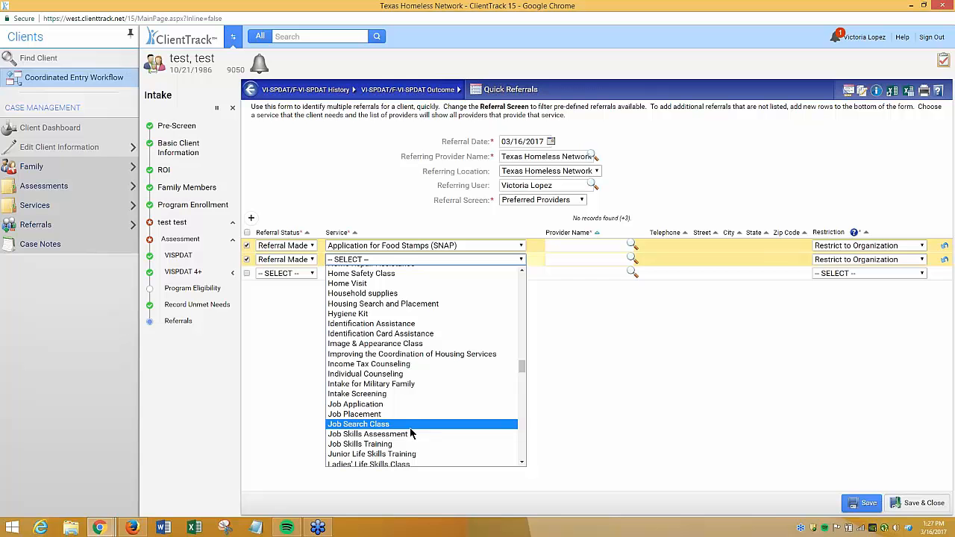
left_click(407, 442)
Add a third quick referral for Permanent Supportive Housing (Coordinated Access)
left_click(520, 275)
scroll(429, 445, "down", 10)
scroll(429, 445, "down", 15)
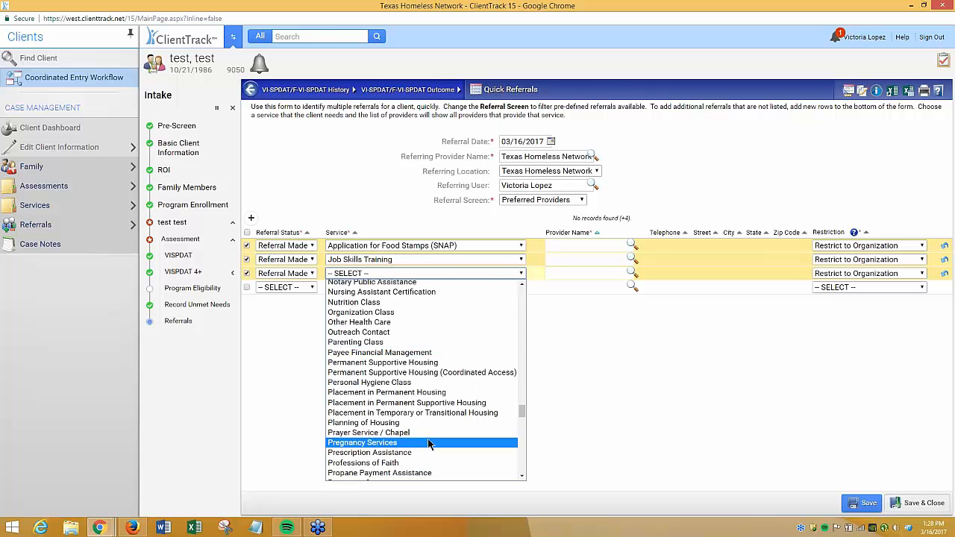
left_click(469, 377)
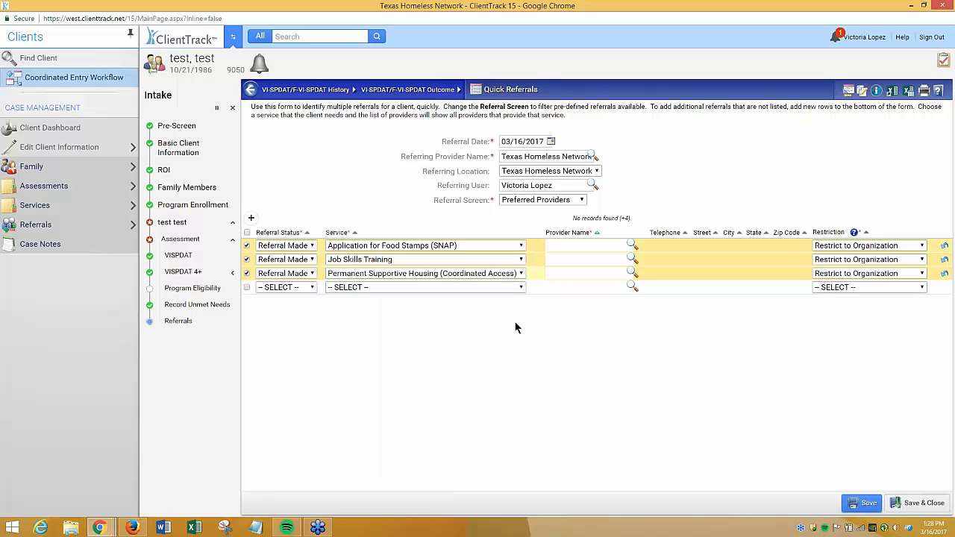
left_click(520, 273)
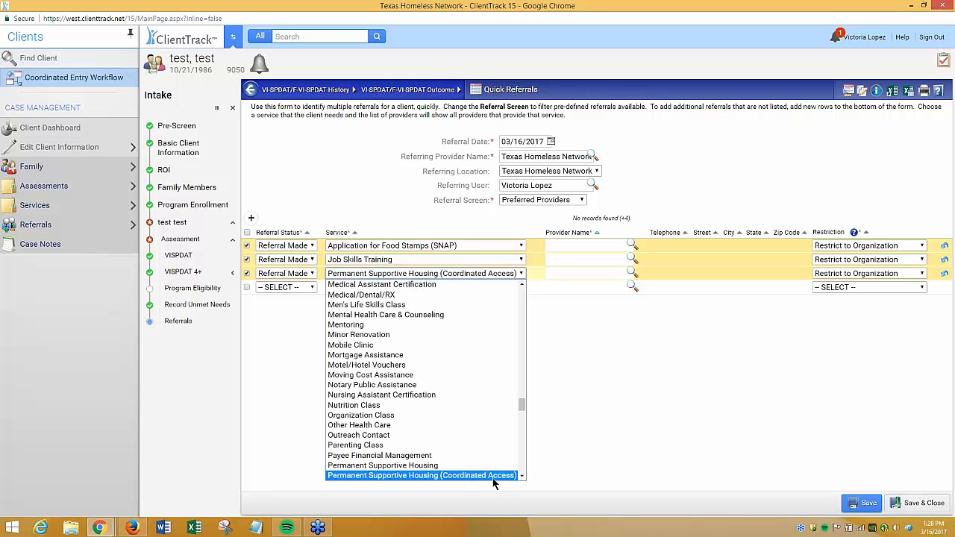
scroll(499, 477, "down", 3)
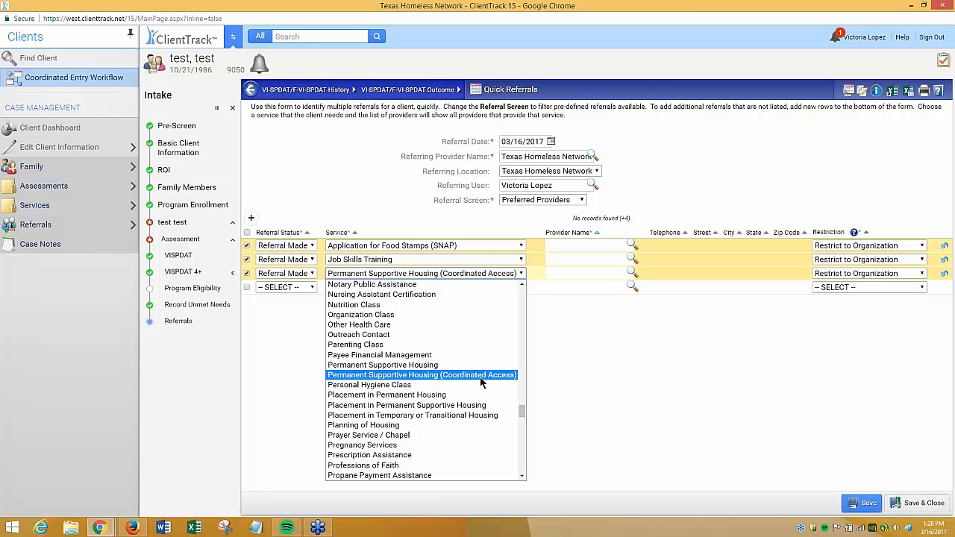
left_click(481, 380)
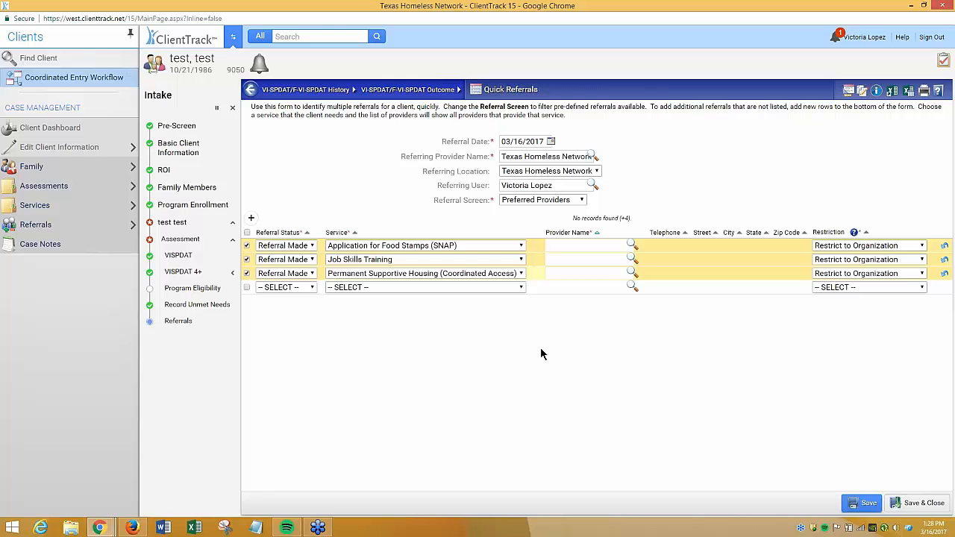
left_click(490, 276)
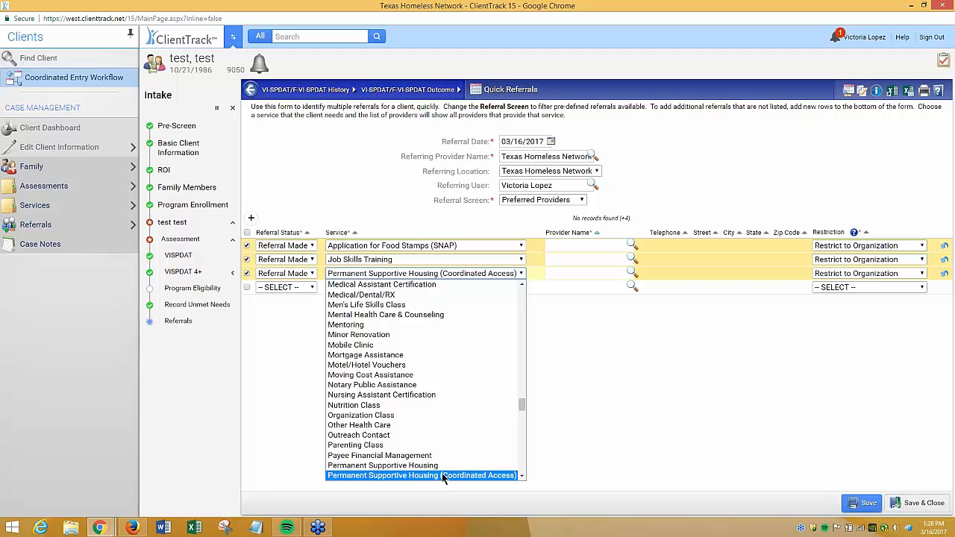
left_click(492, 476)
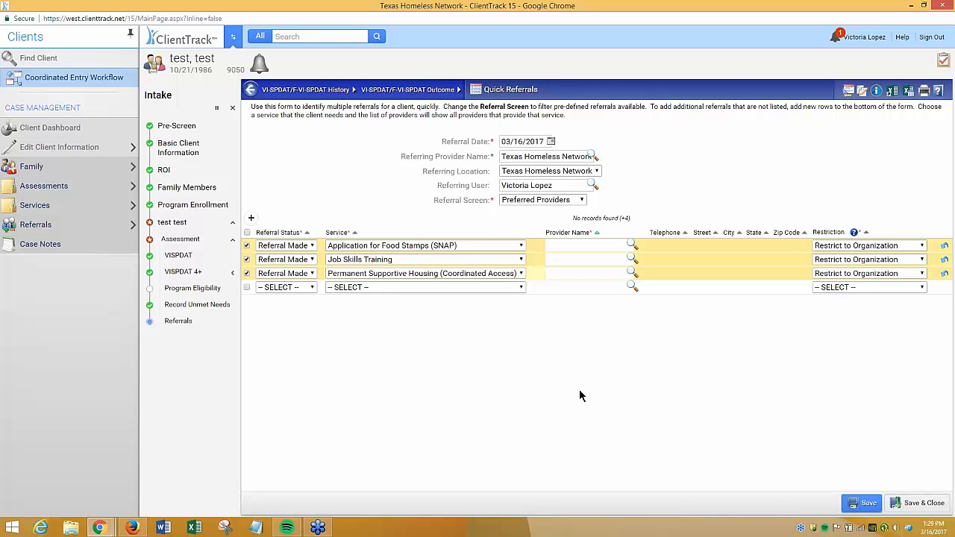
Assign Bell County Human Services, Central Texas Workforce Solutions and Denton County MHMR as providers for the three referrals
left_click(632, 245)
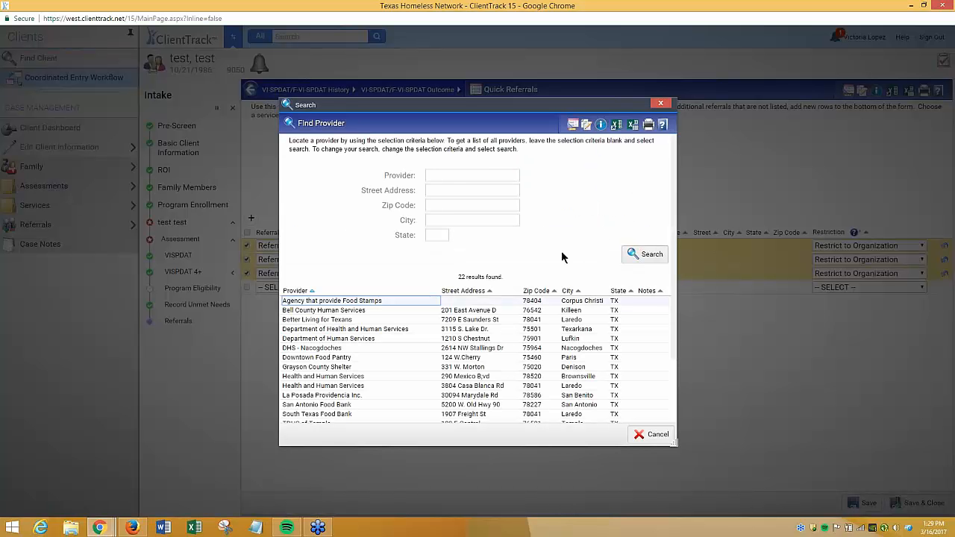
left_click(366, 312)
left_click(618, 273)
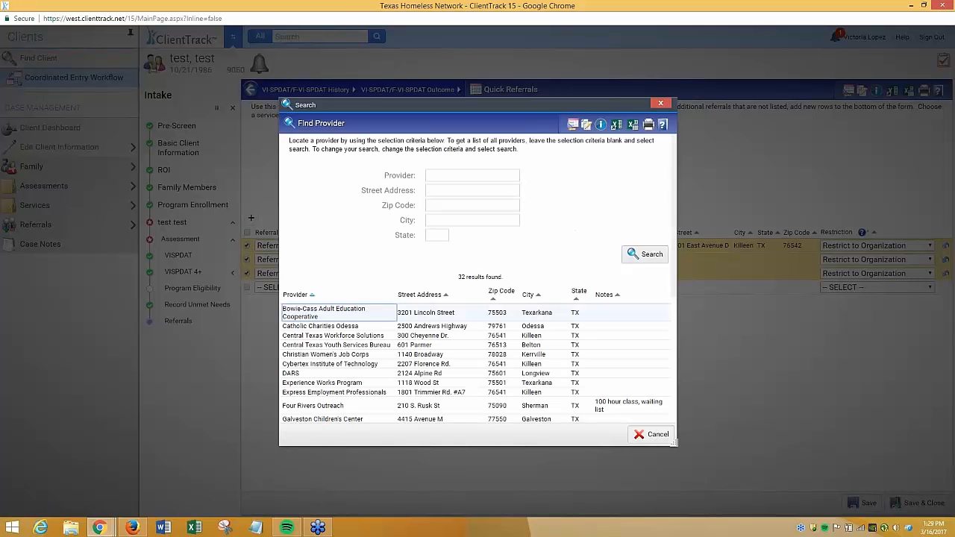
left_click(418, 336)
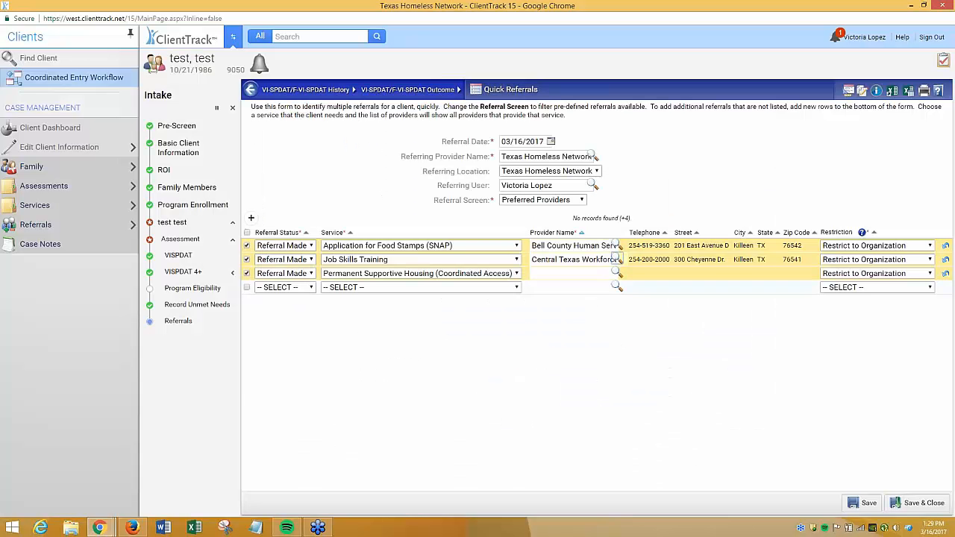
left_click(616, 273)
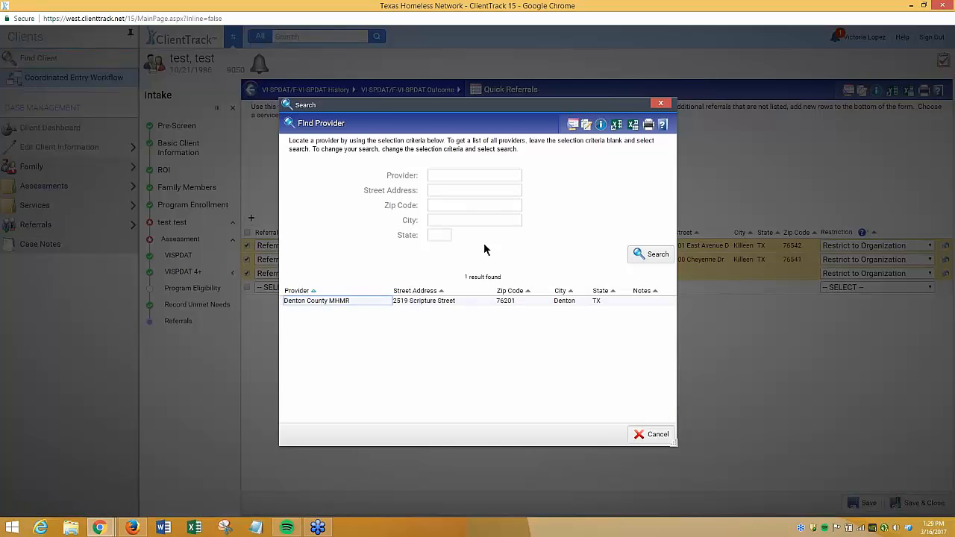
left_click(452, 301)
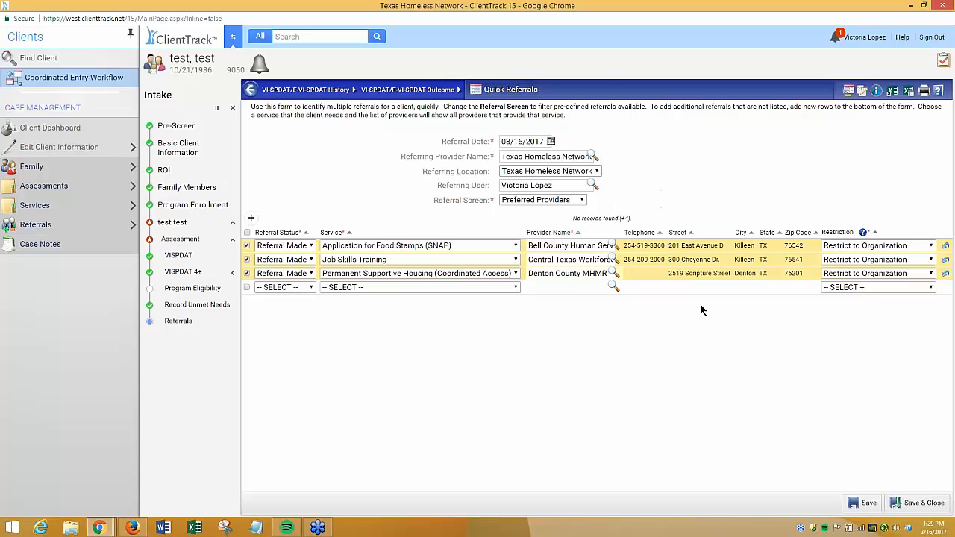
Save and close the quick referrals, then finish the intake workflow
left_click(928, 503)
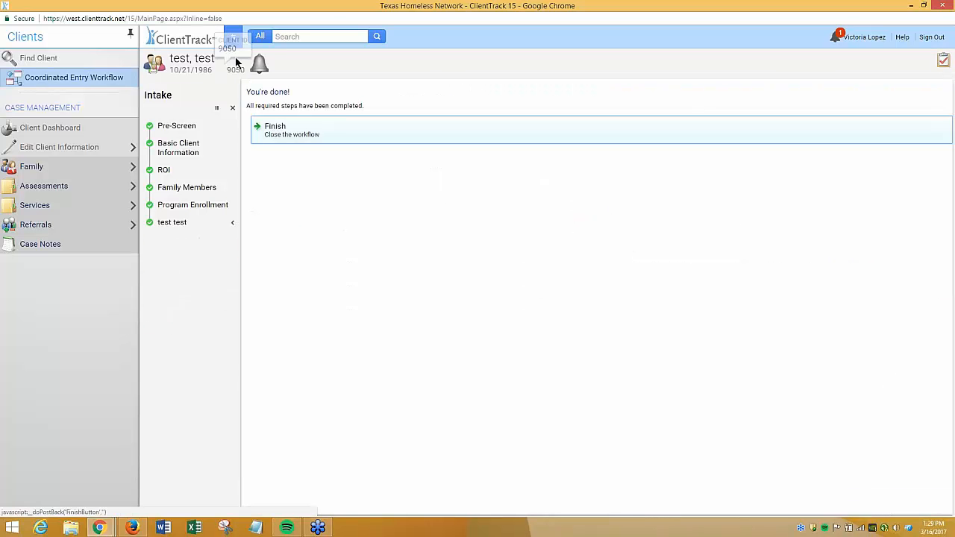
left_click(309, 134)
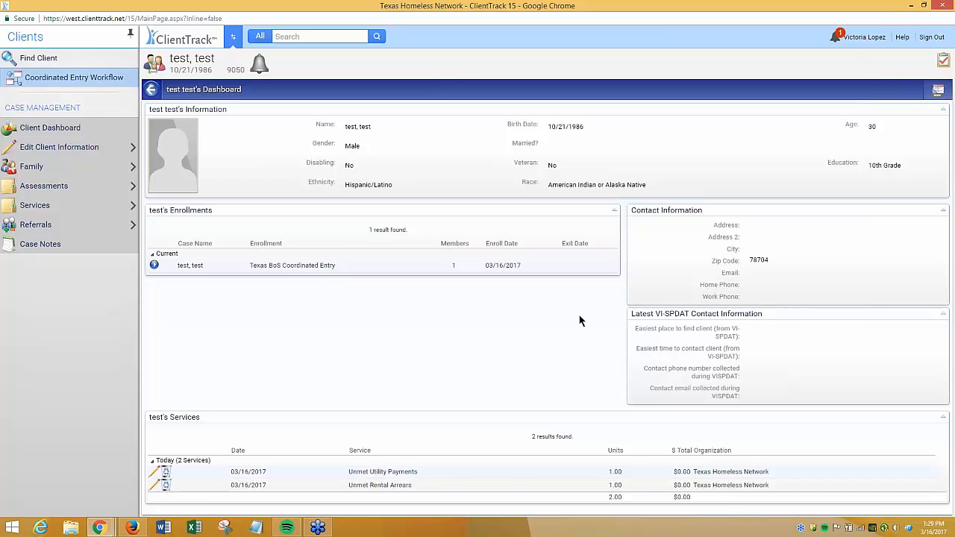
Review the client dashboard's enrollment, VI-SPDAT contact information and services sections
left_click_drag(335, 267, 246, 264)
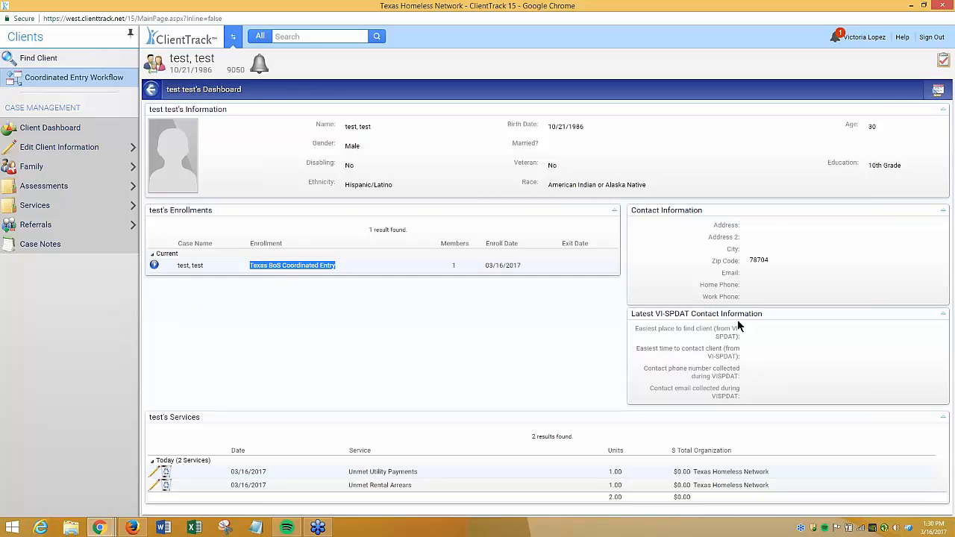
left_click_drag(767, 316, 632, 313)
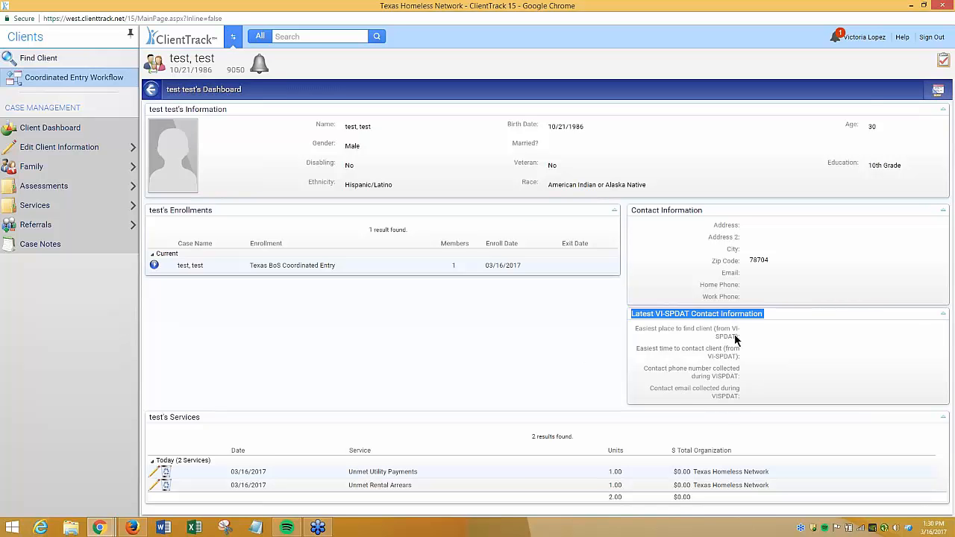
left_click(579, 401)
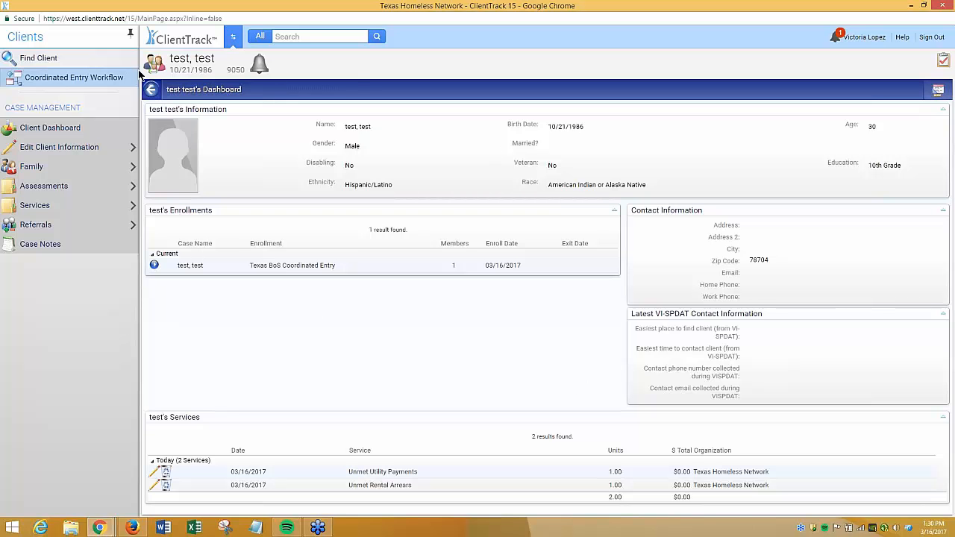
Open the client's referrals list and edit the Permanent Supportive Housing (Coordinated Access) referral to Denton County MHMR
left_click(46, 227)
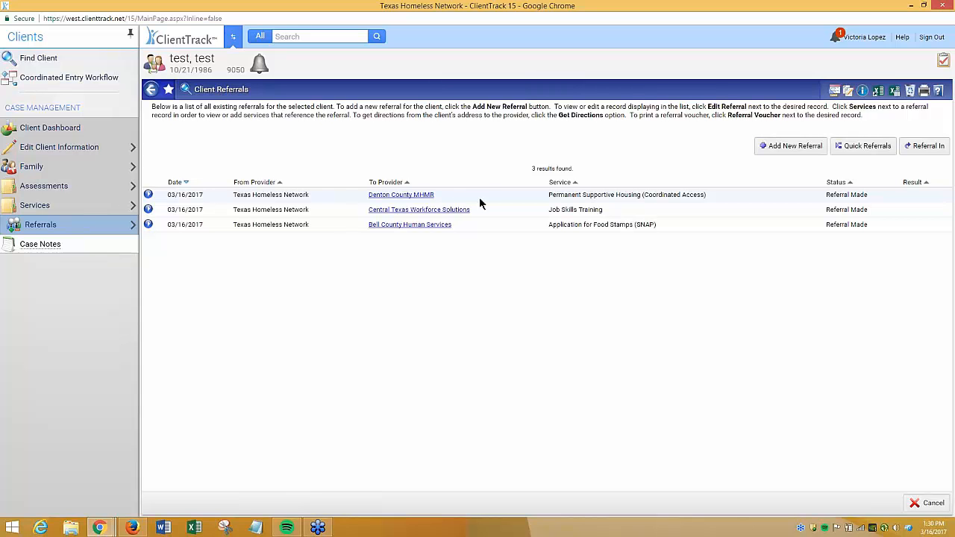
left_click_drag(869, 195, 818, 194)
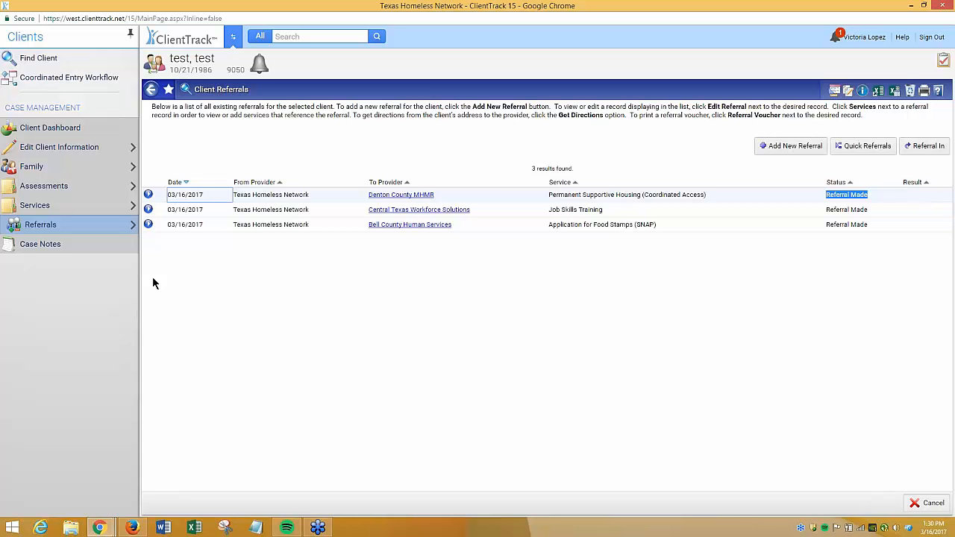
left_click(150, 195)
left_click(179, 208)
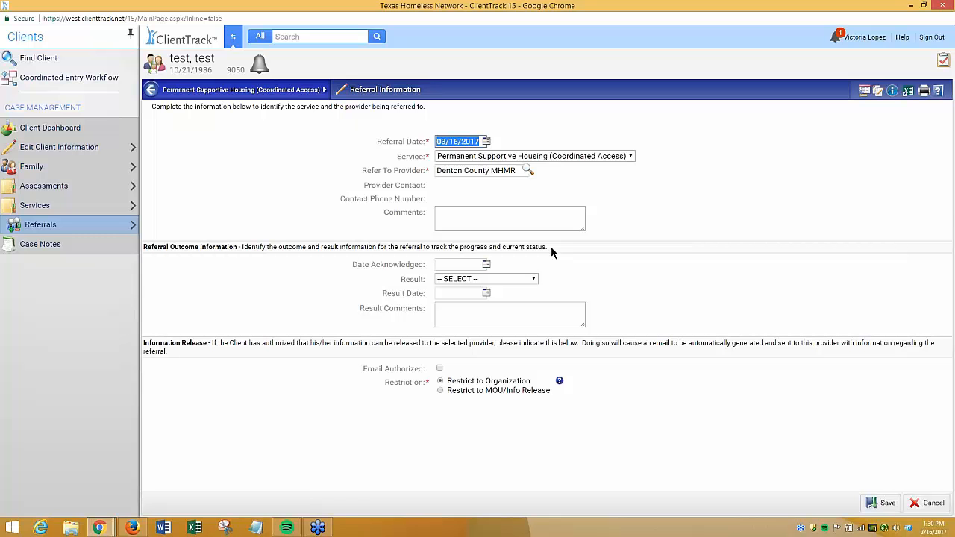
Save the edited referral and switch to the Denton County MHMR provider workspace
left_click(882, 503)
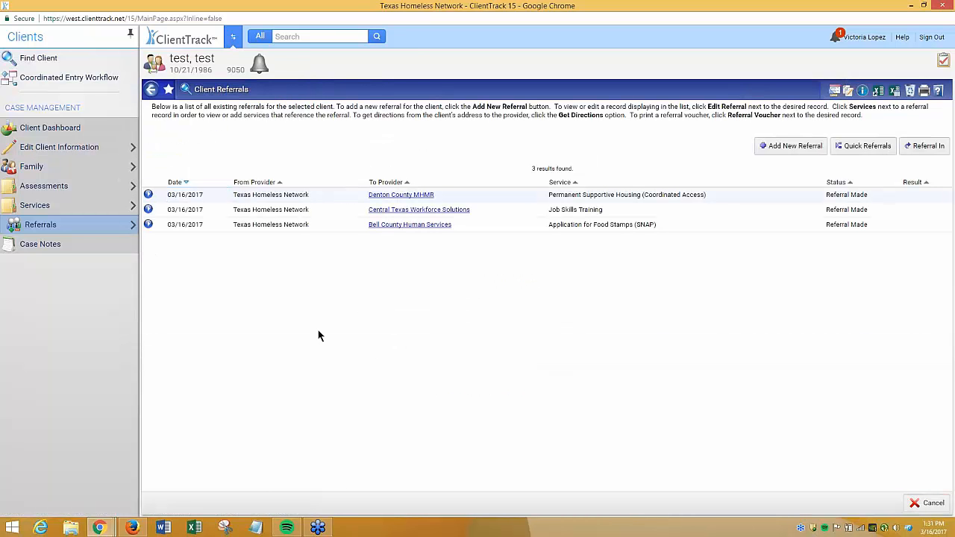
left_click(233, 39)
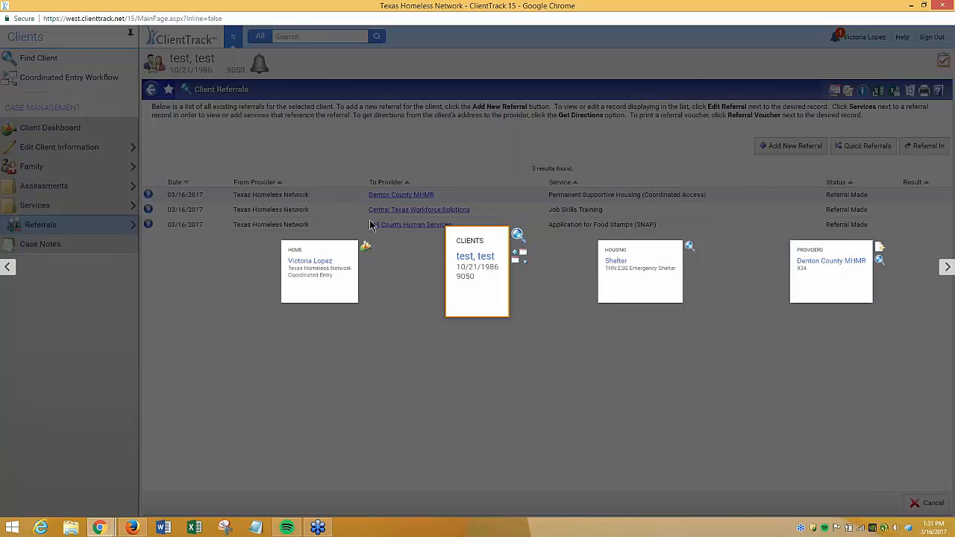
left_click(827, 293)
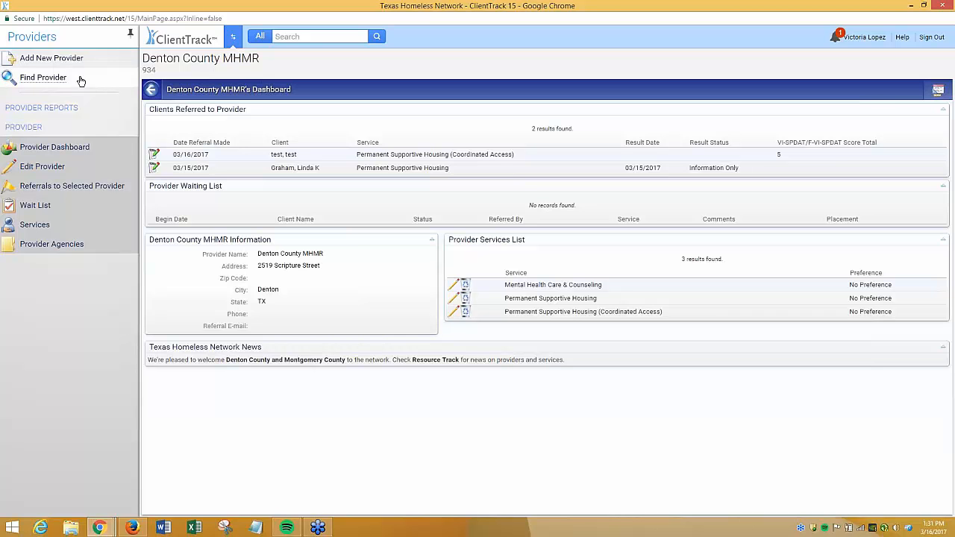
Search for providers in the city of denton and open Denton County MHMR's dashboard
left_click(34, 79)
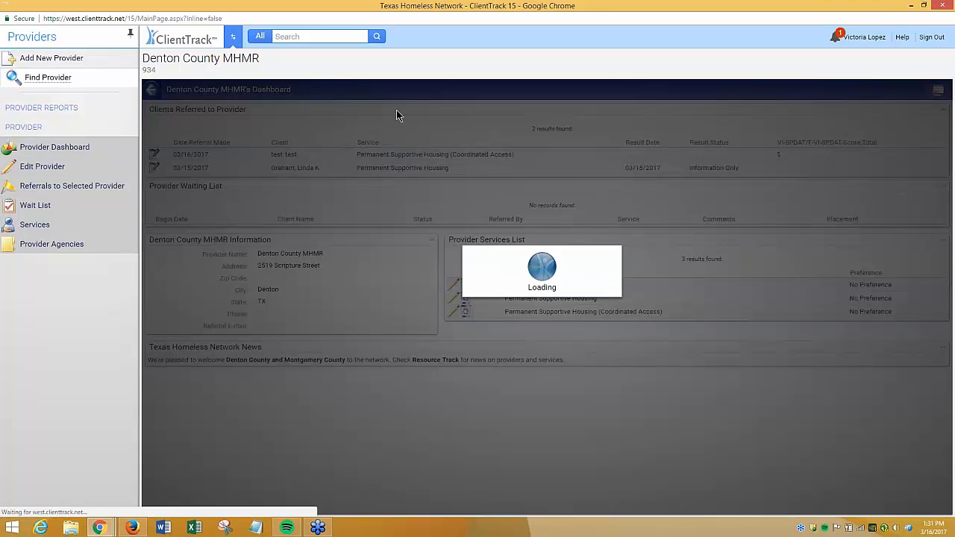
left_click(480, 170)
type("denton")
key("Return")
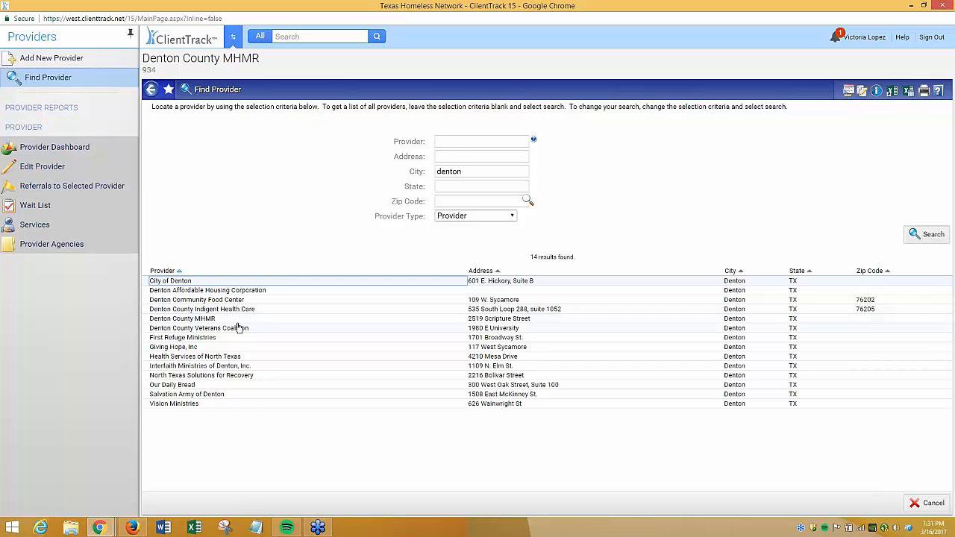
left_click(207, 319)
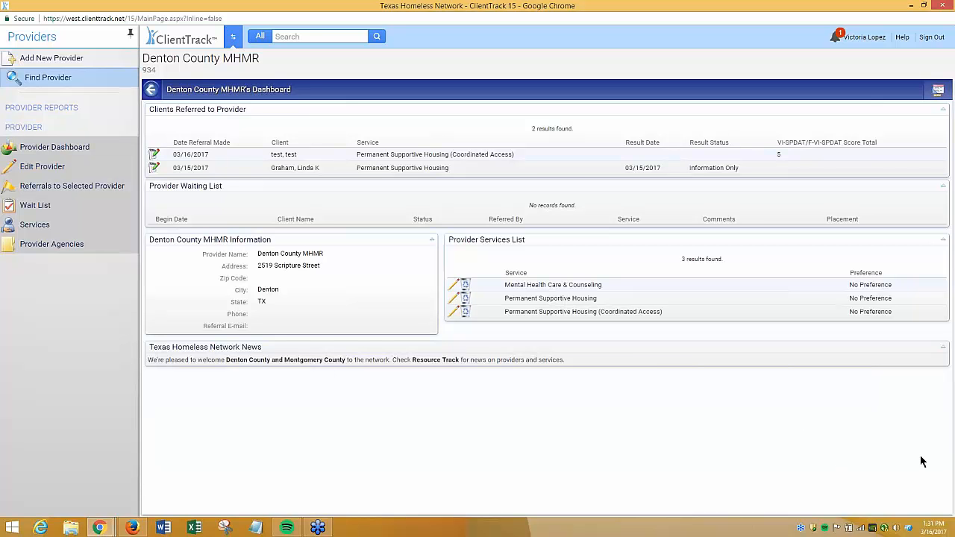
Review the Clients Referred to Provider list: referral date, client, service and VI-SPDAT score total
left_click_drag(257, 110, 149, 109)
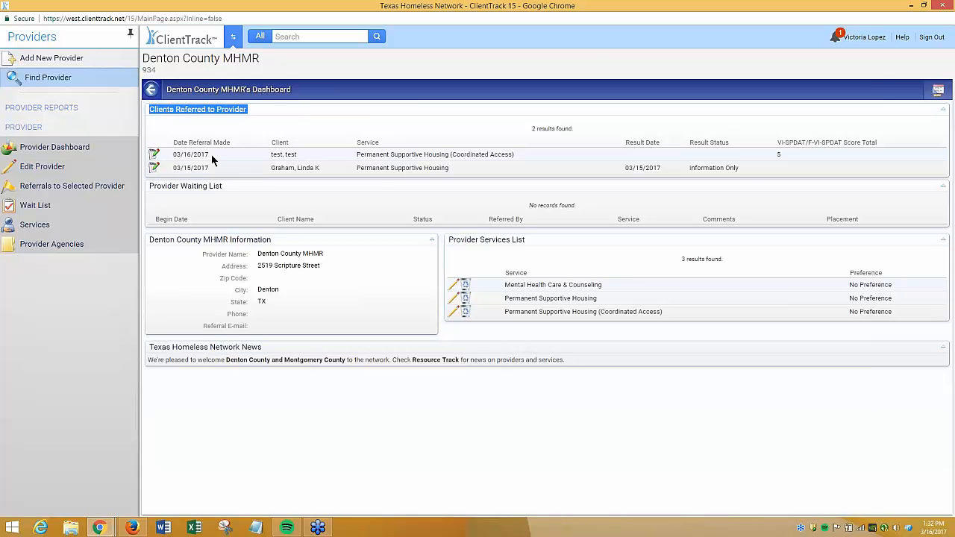
left_click_drag(213, 156, 173, 156)
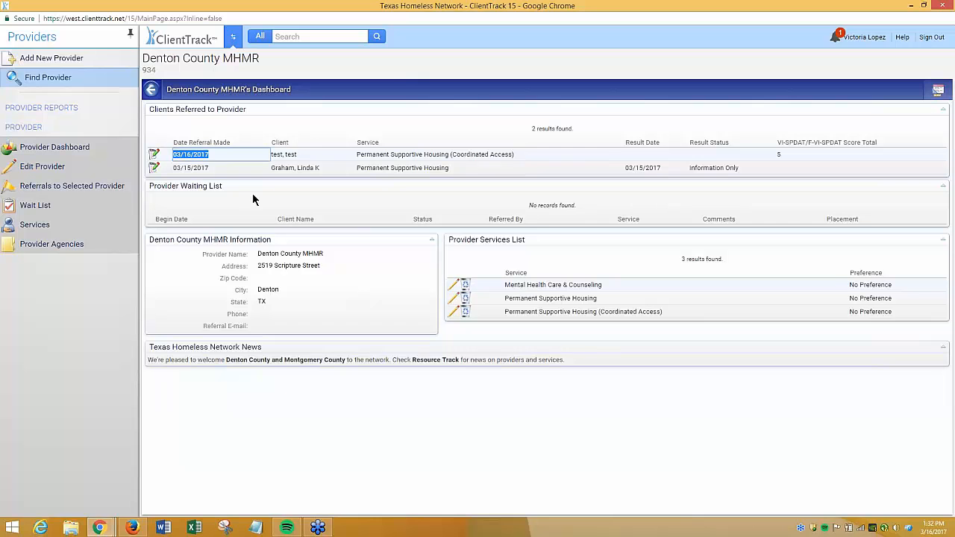
left_click_drag(297, 154, 271, 155)
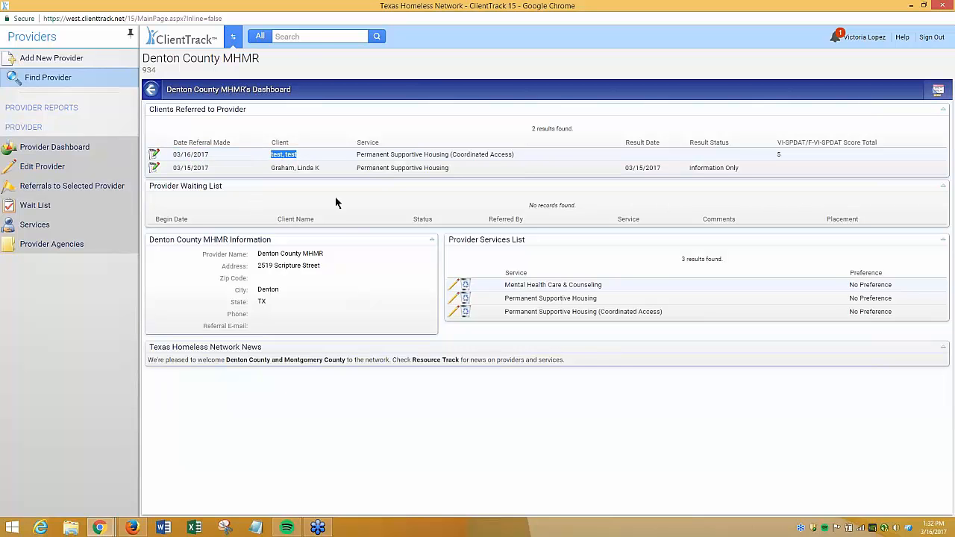
left_click_drag(515, 155, 349, 150)
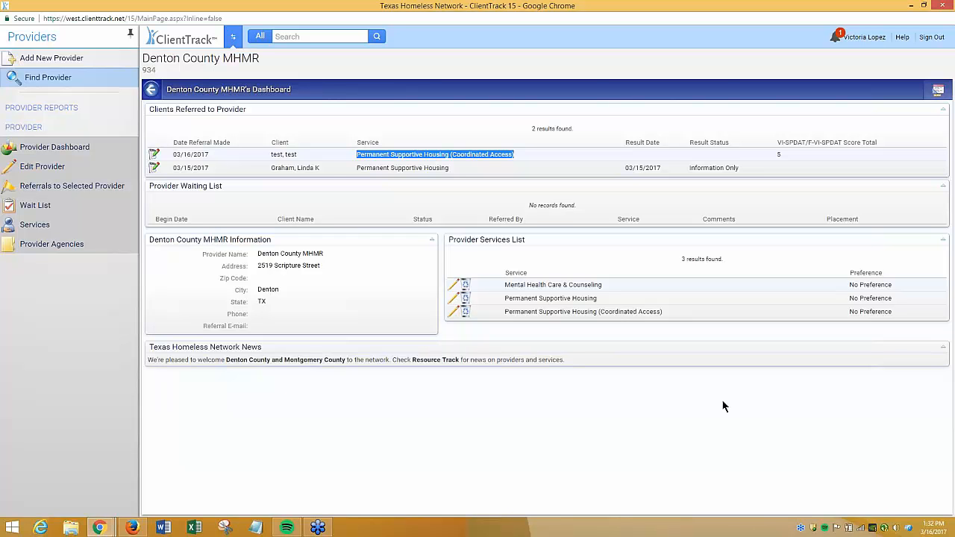
double_click(781, 153)
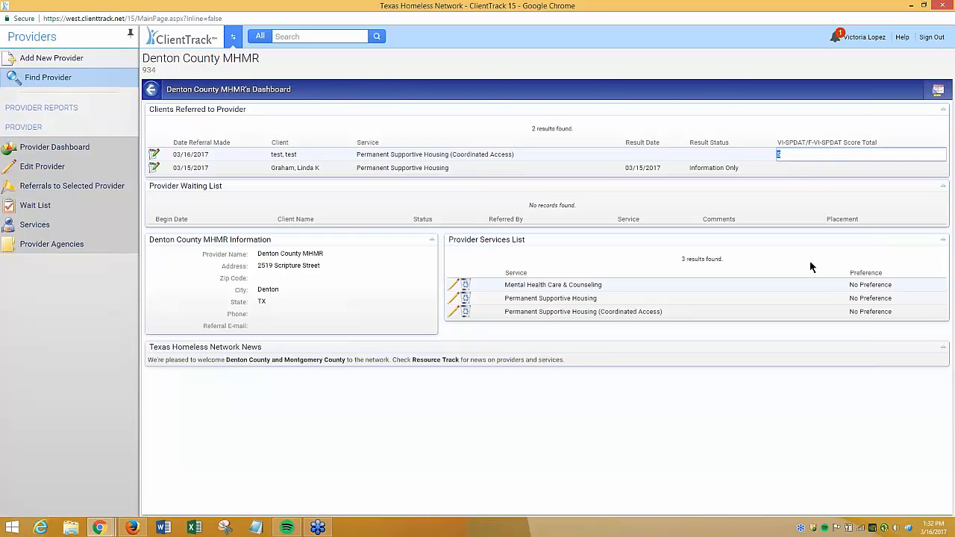
left_click(777, 167)
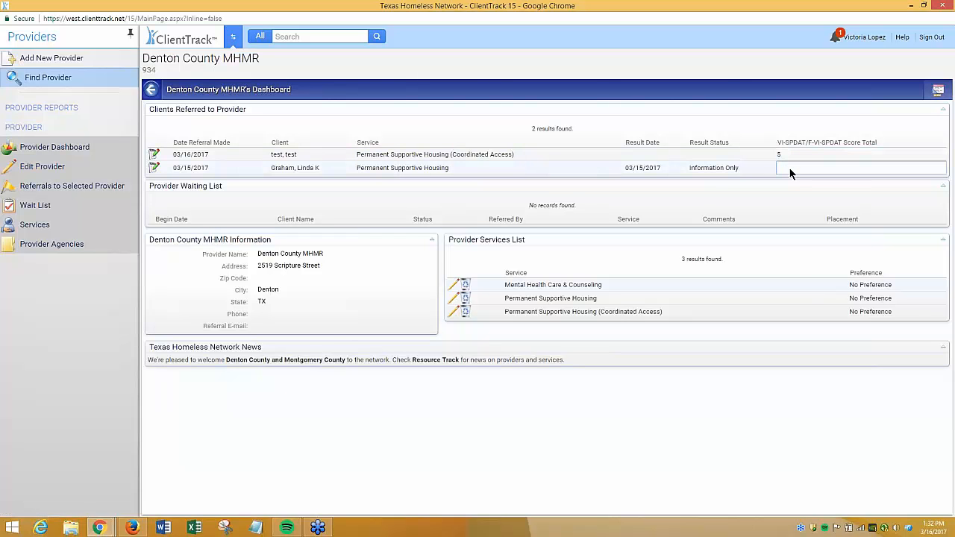
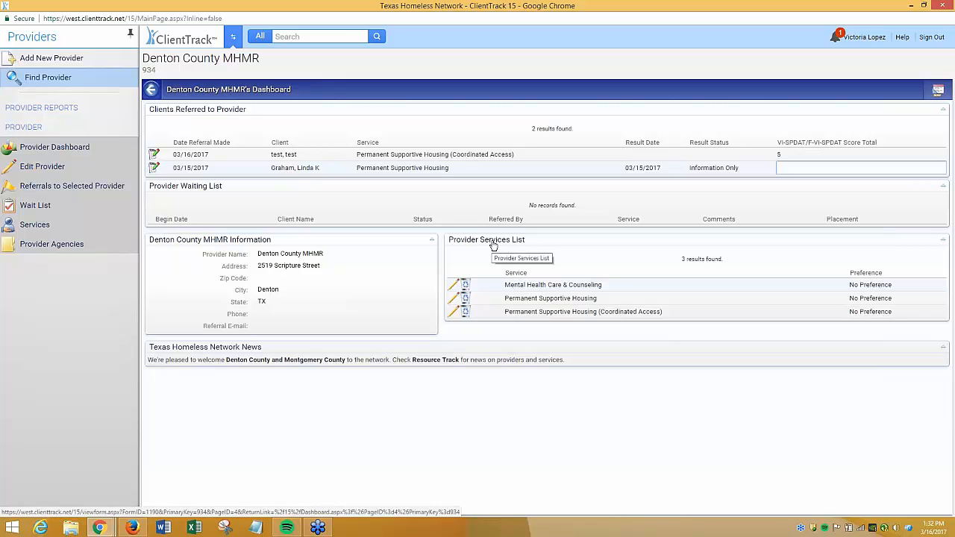
Open the provider's services list, return to the provider dashboard, and examine the test client's referral row
left_click(493, 246)
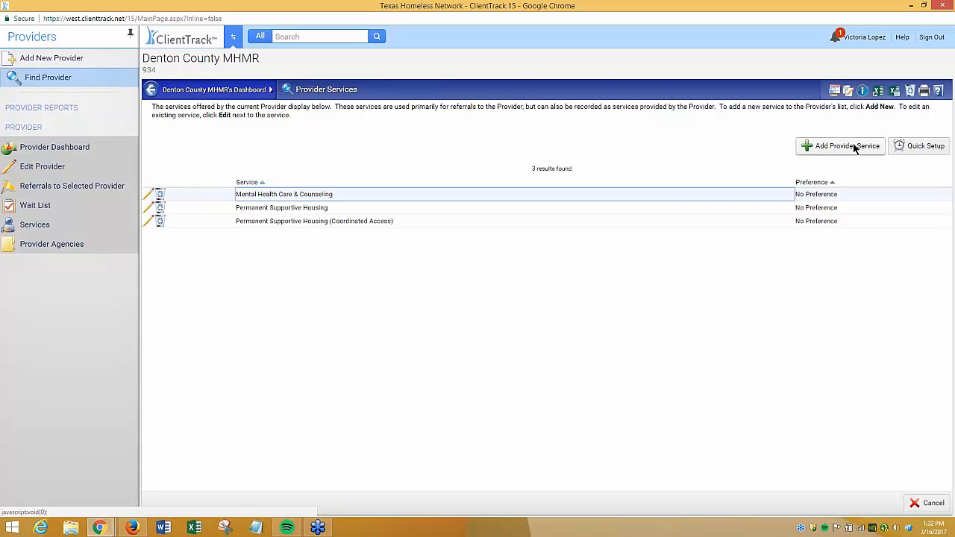
left_click(55, 147)
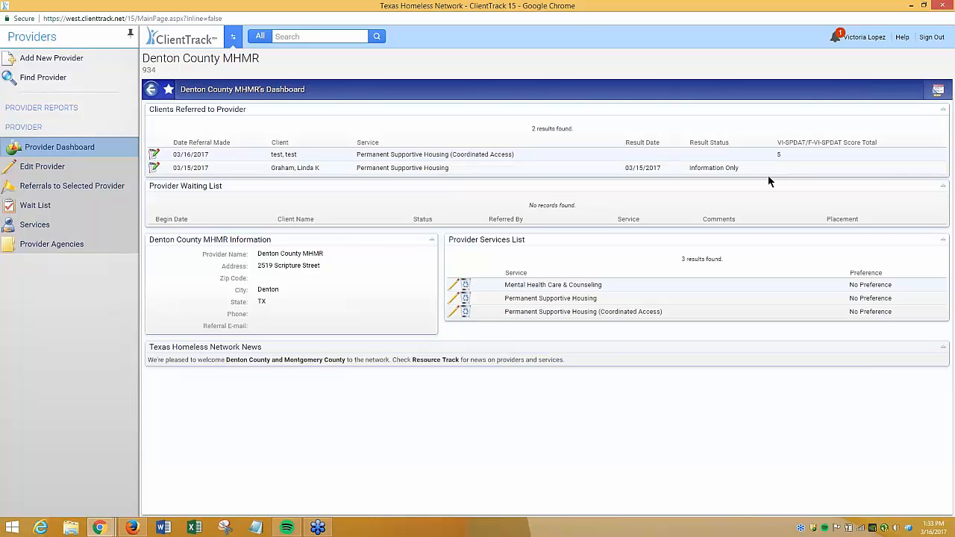
triple_click(270, 157)
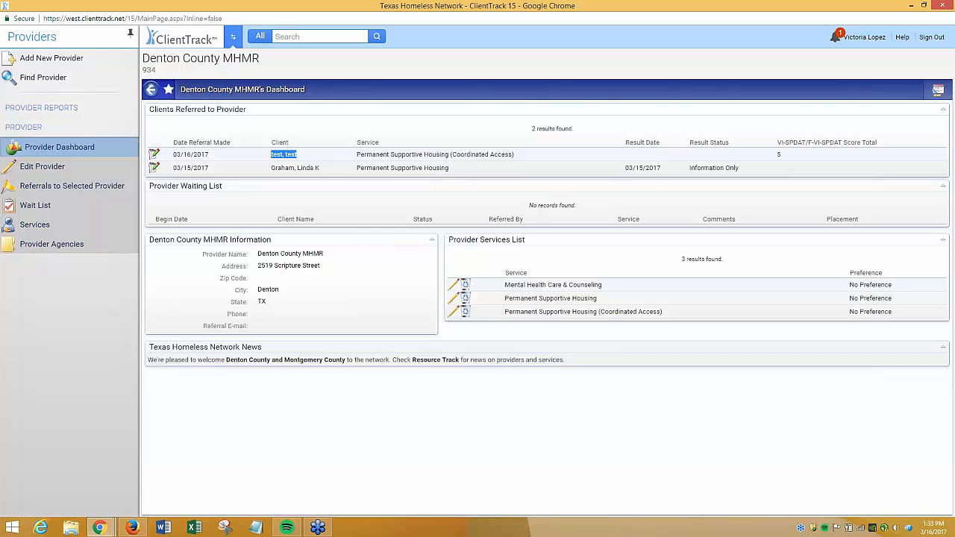
triple_click(450, 156)
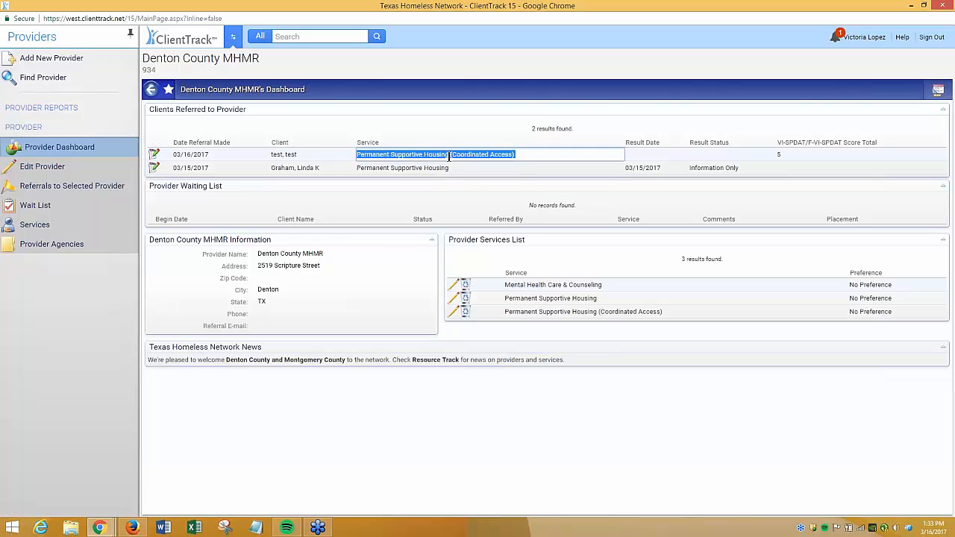
Edit the test client's referral: acknowledge it today, set the result to Information Only with today's result date, and save
left_click(153, 154)
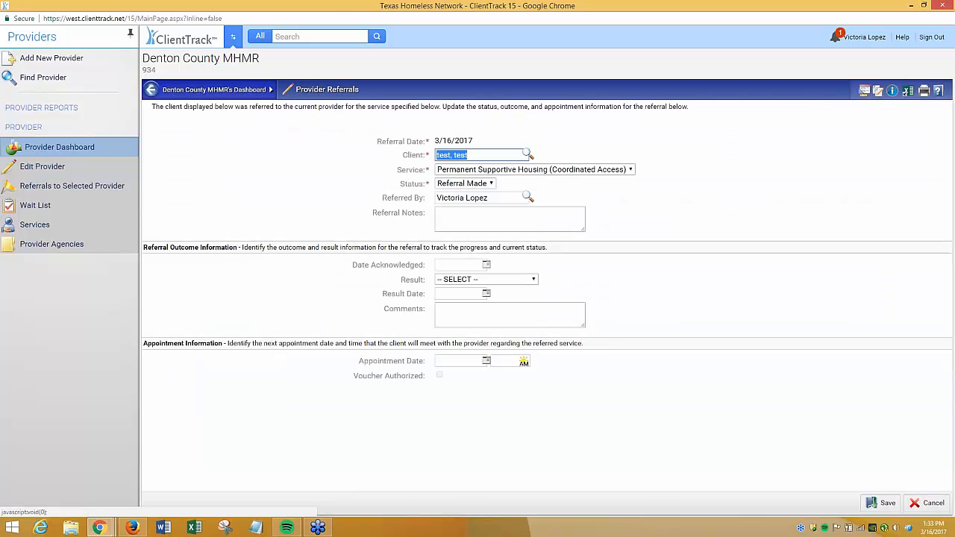
left_click(486, 265)
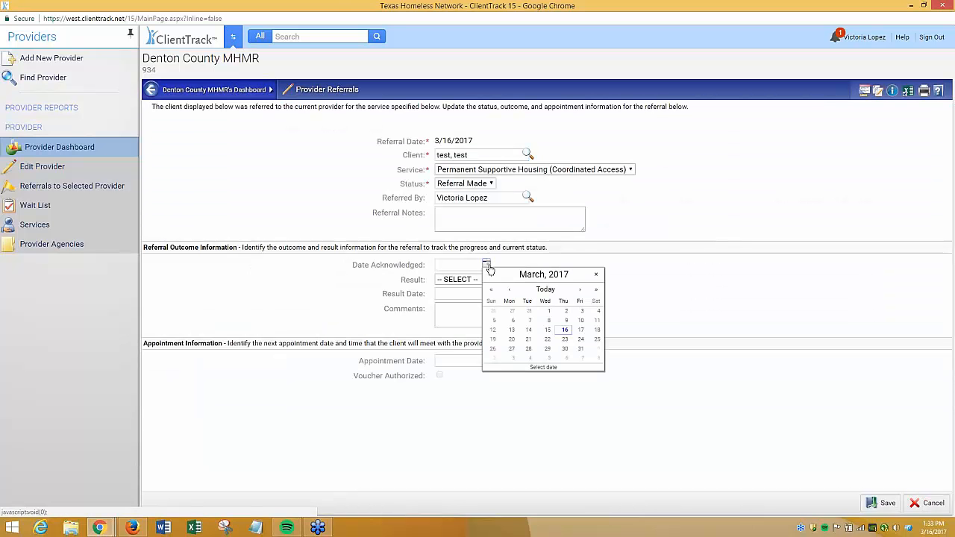
left_click(545, 289)
left_click(532, 282)
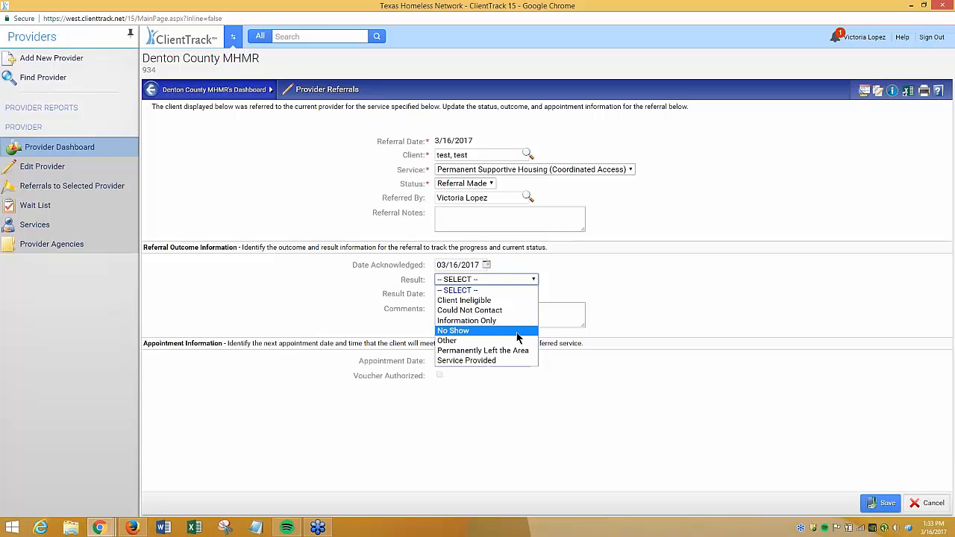
left_click(531, 326)
left_click(494, 294)
left_click(544, 321)
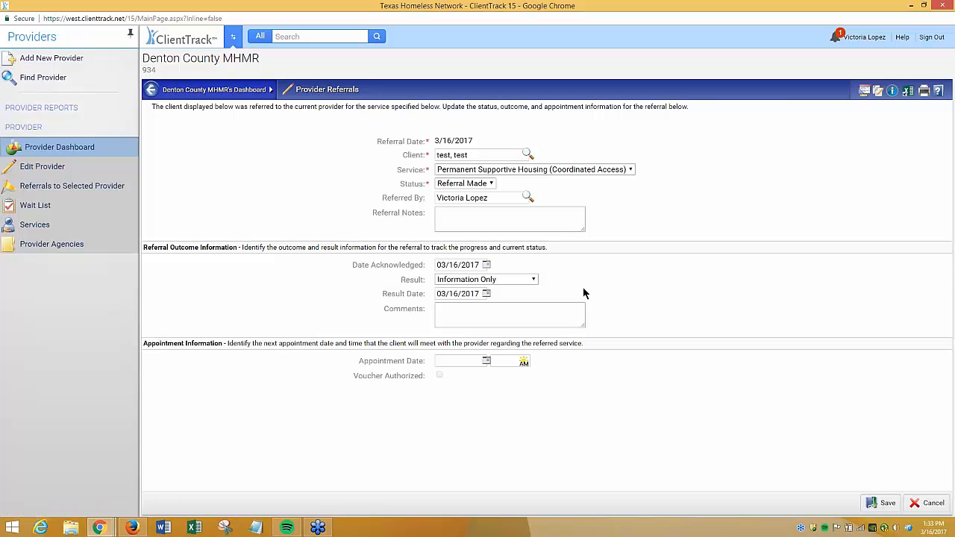
left_click(467, 318)
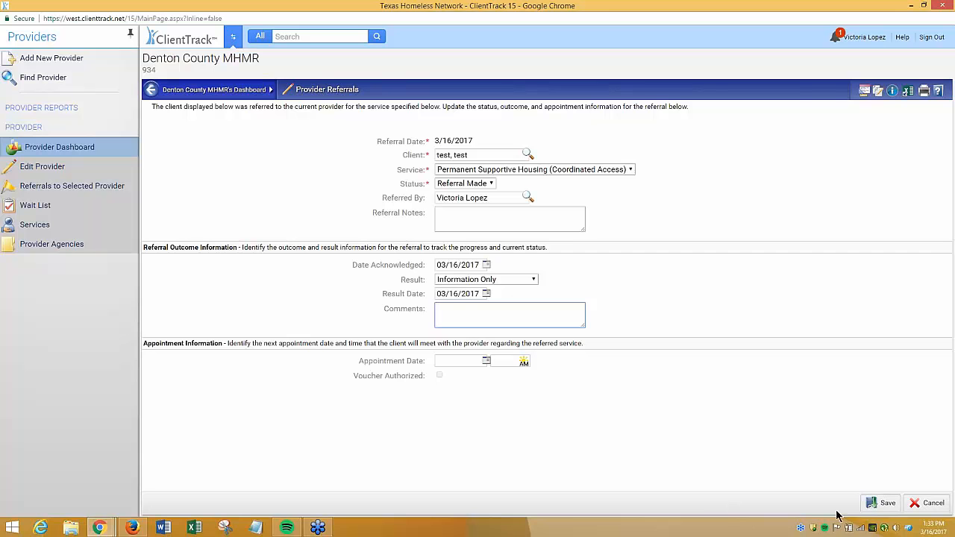
left_click(871, 504)
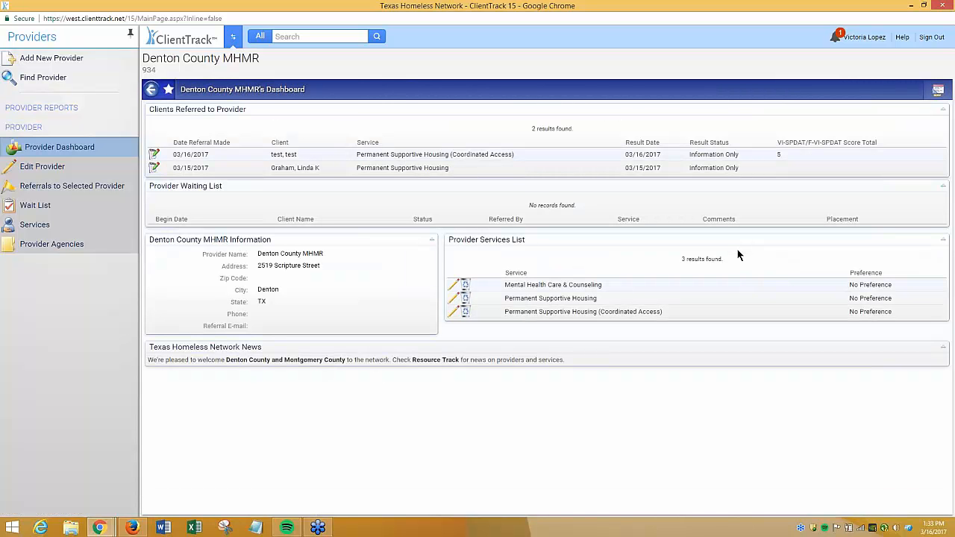
Review the updated referral's result date, result status and VI-SPDAT score on the dashboard
left_click_drag(739, 155, 691, 154)
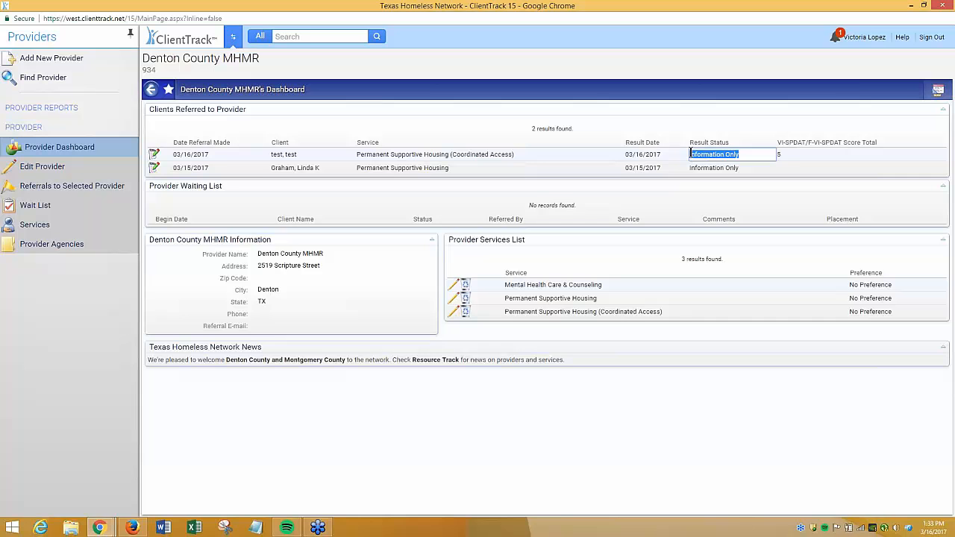
double_click(784, 152)
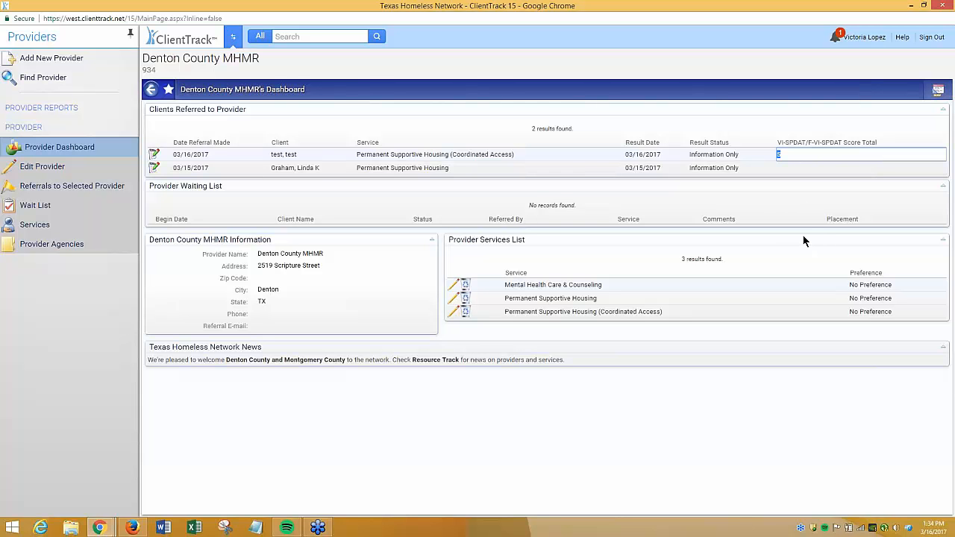
left_click(952, 74)
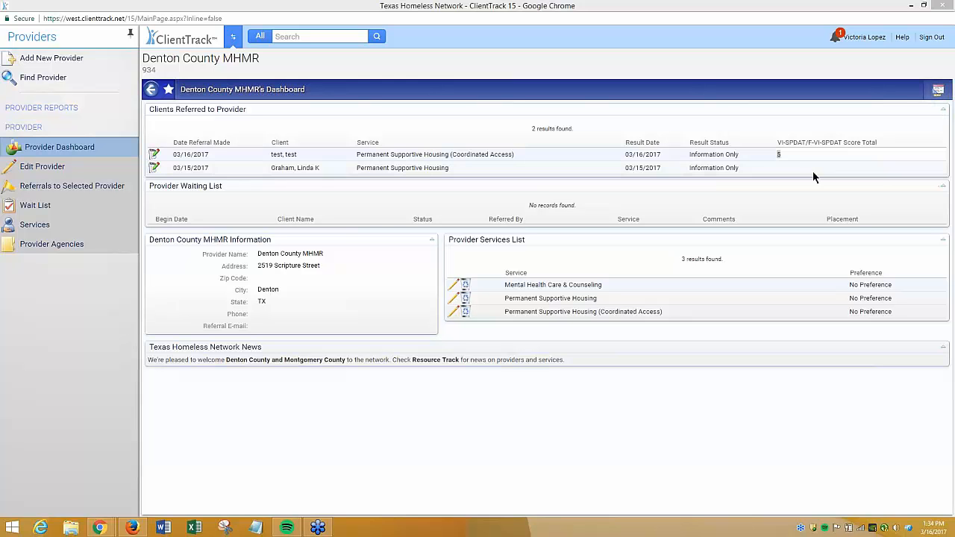
left_click(753, 157)
left_click_drag(747, 153, 690, 156)
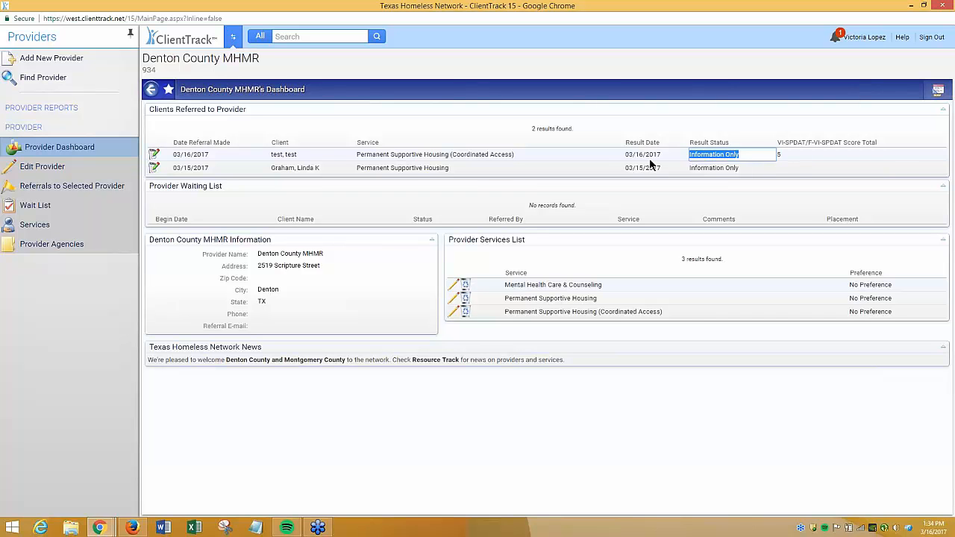
left_click_drag(358, 155, 516, 155)
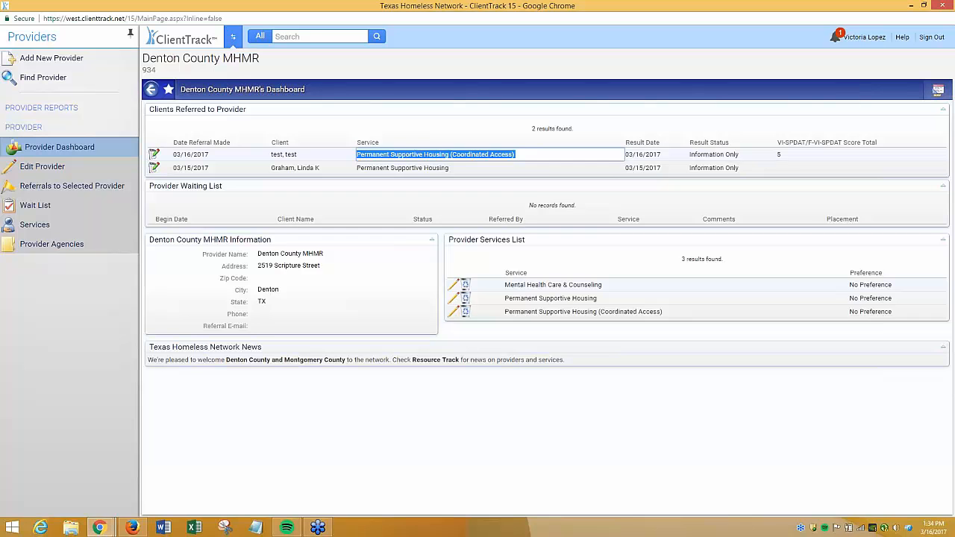
left_click(783, 155)
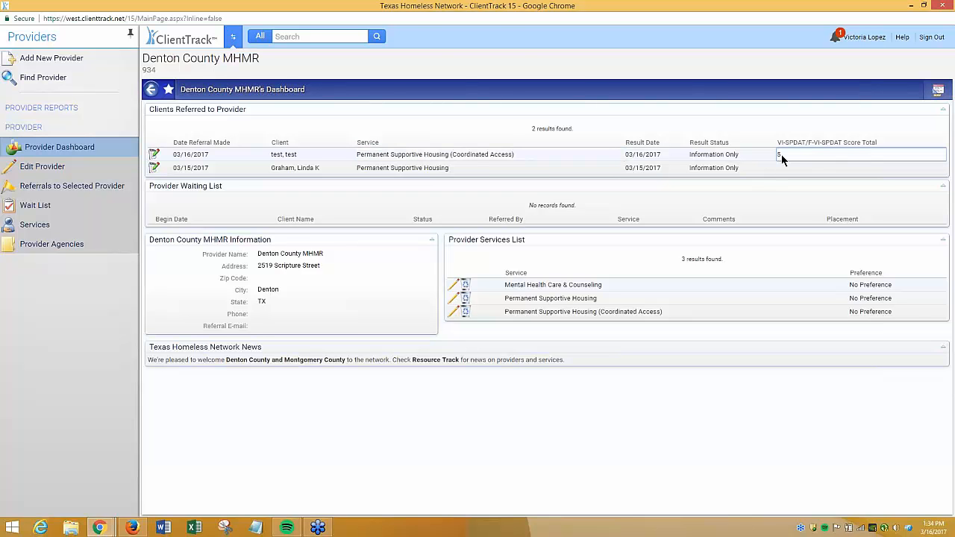
left_click(769, 203)
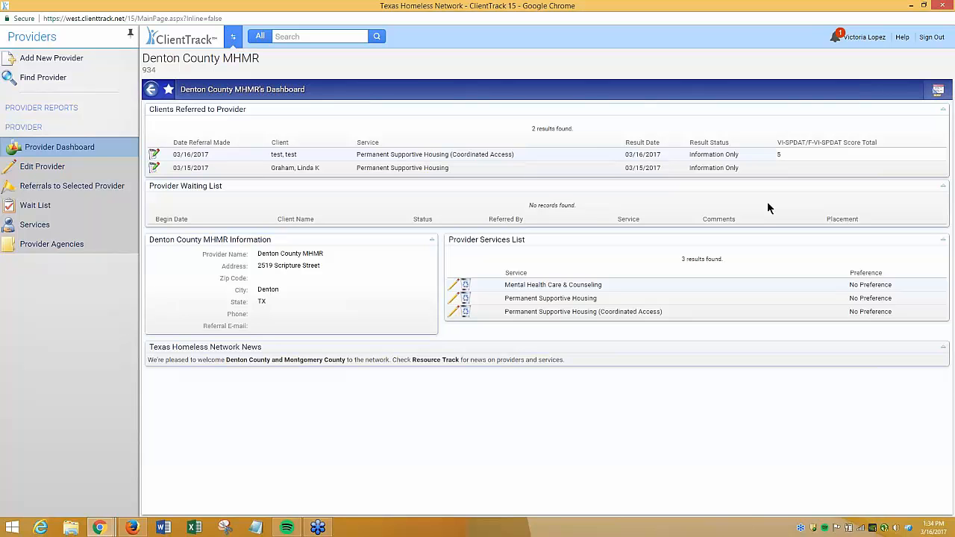
Switch to the home workspace and open the Housing Priority List for CoC Grantees
left_click(234, 35)
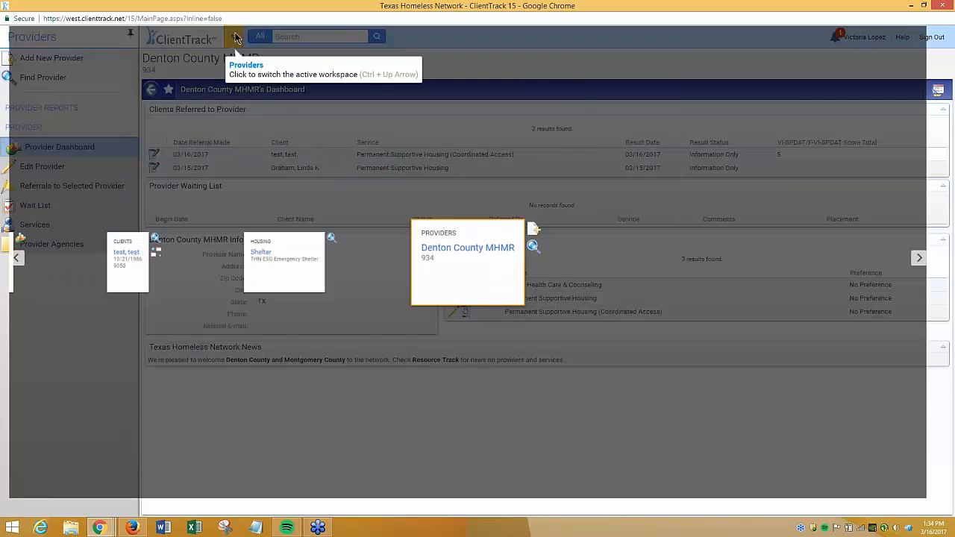
left_click(7, 267)
left_click(8, 268)
left_click(8, 267)
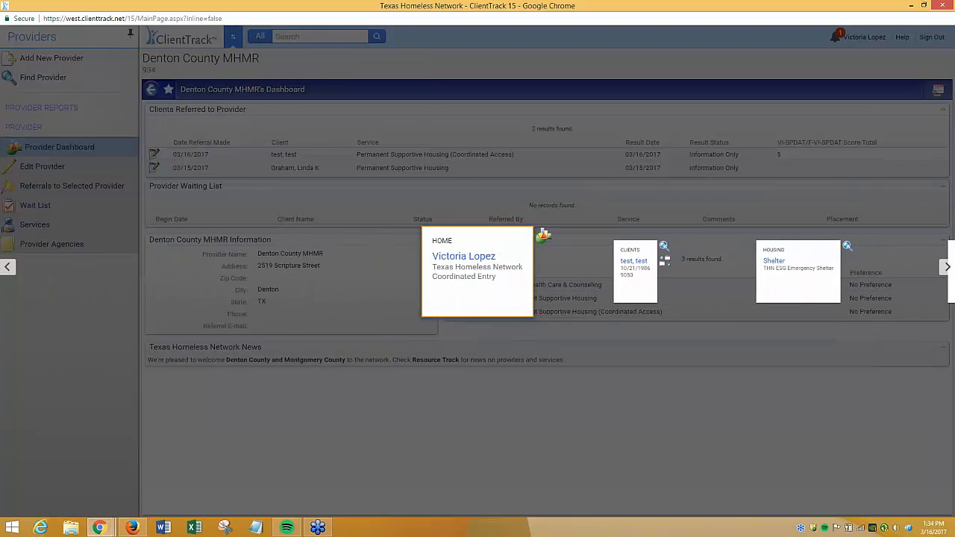
left_click(507, 249)
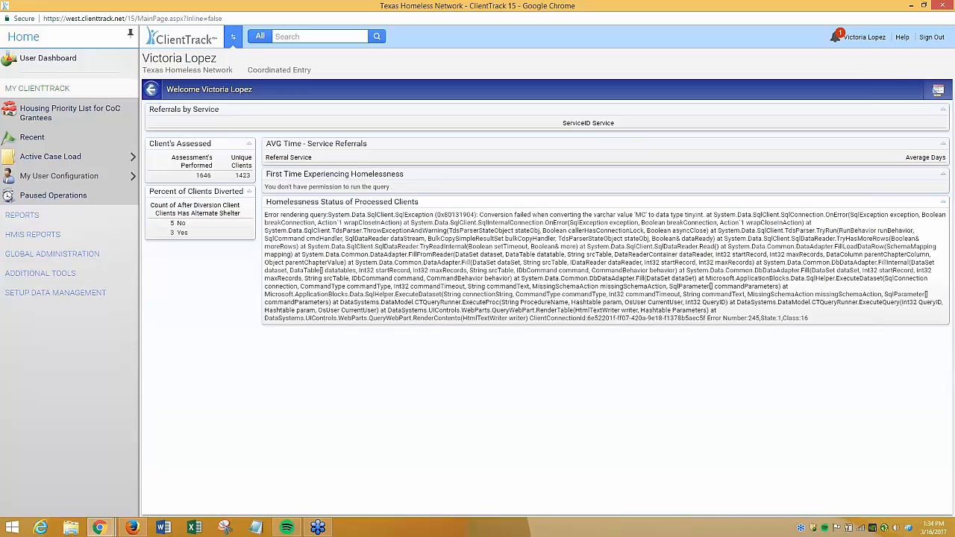
left_click(121, 116)
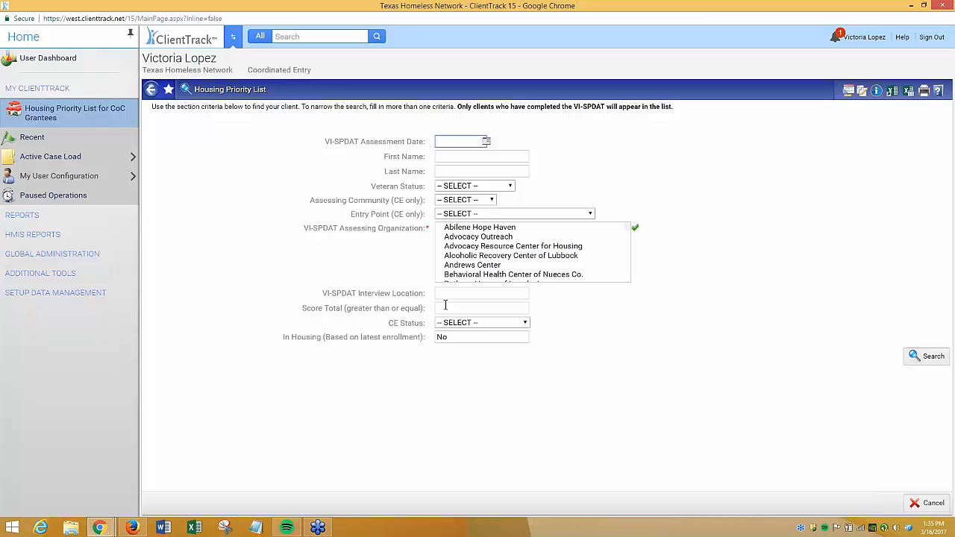
Examine the CE Status options and the In Housing search criterion on the priority list form
left_click(462, 323)
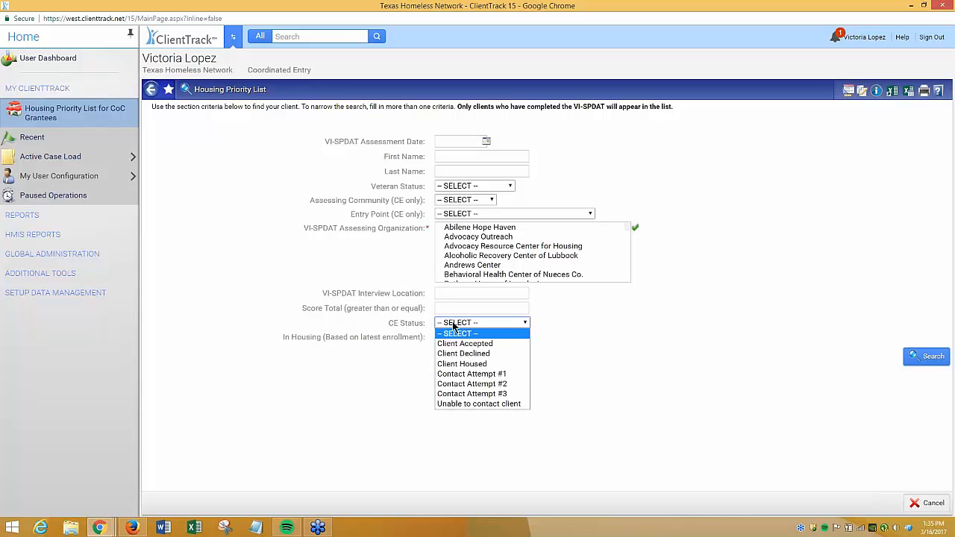
triple_click(423, 319)
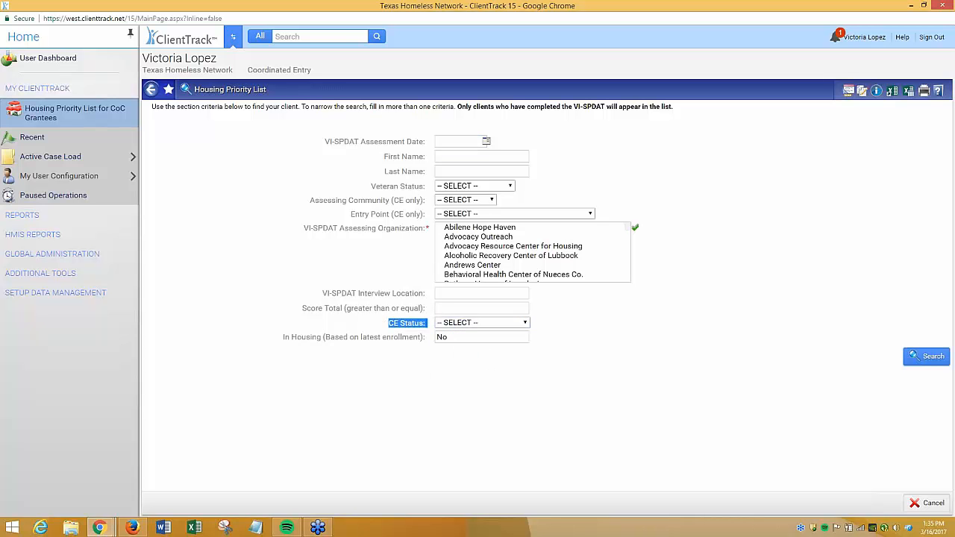
left_click(430, 326)
left_click_drag(429, 326, 389, 327)
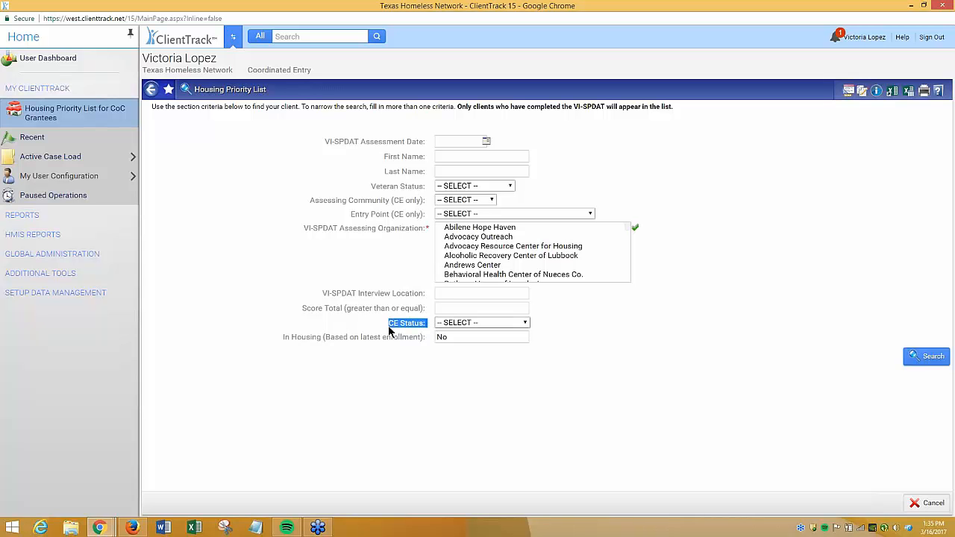
left_click(582, 336)
left_click(461, 336)
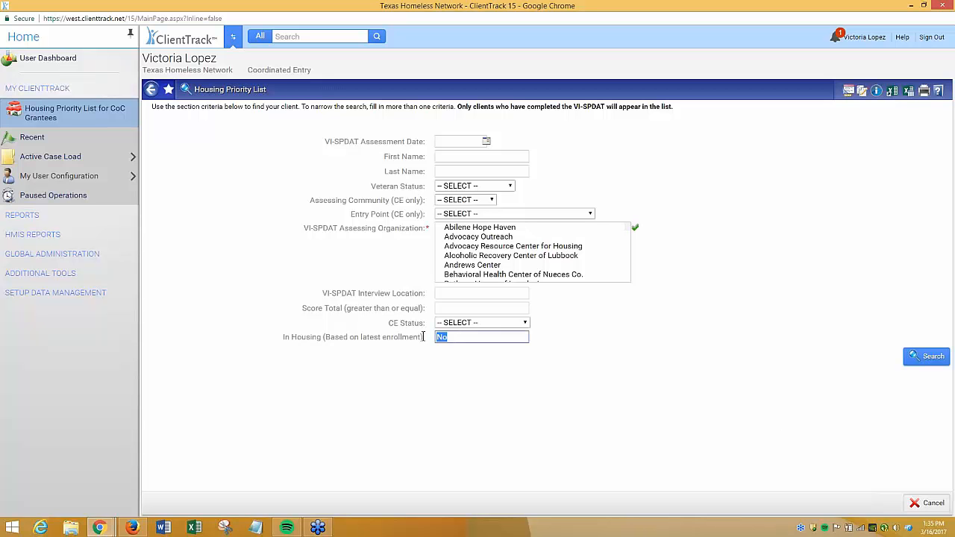
left_click_drag(424, 336, 324, 333)
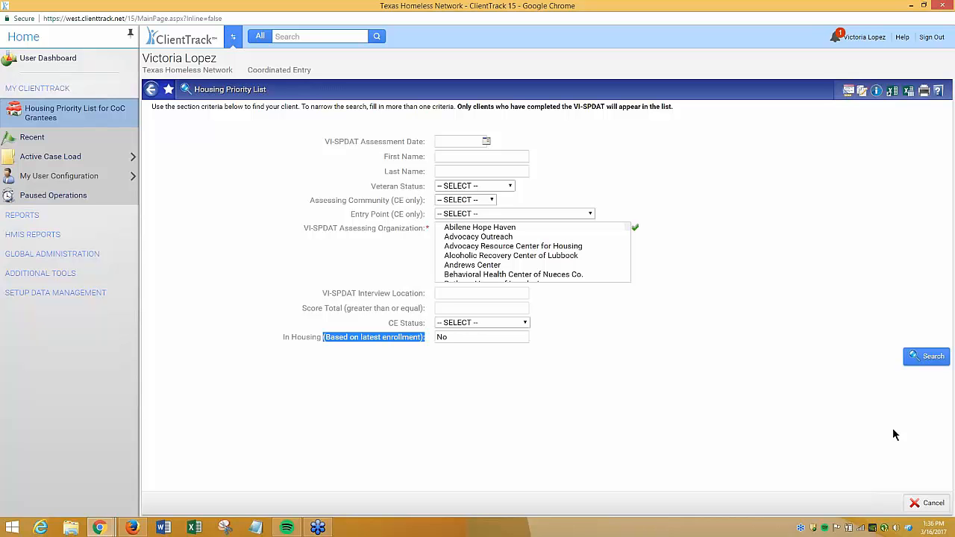
left_click(952, 286)
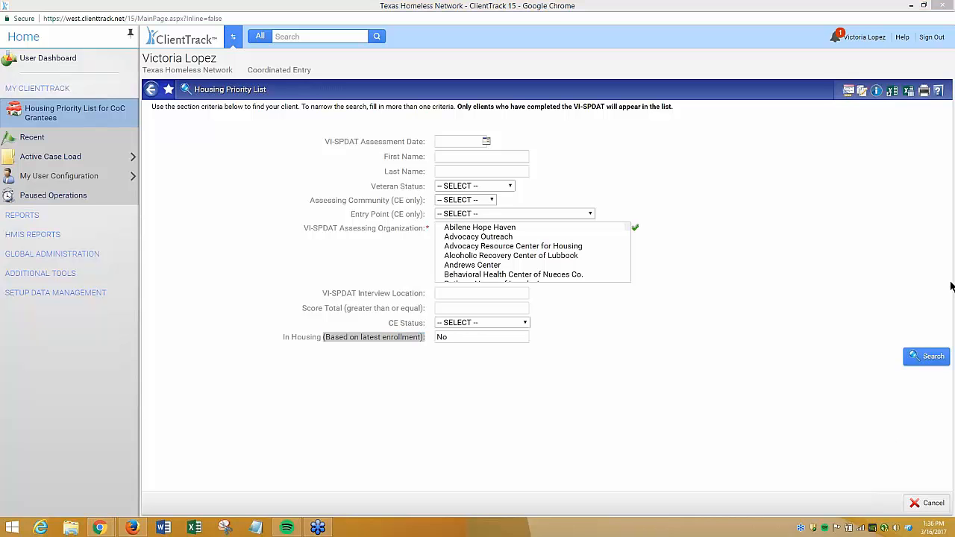
left_click(469, 338)
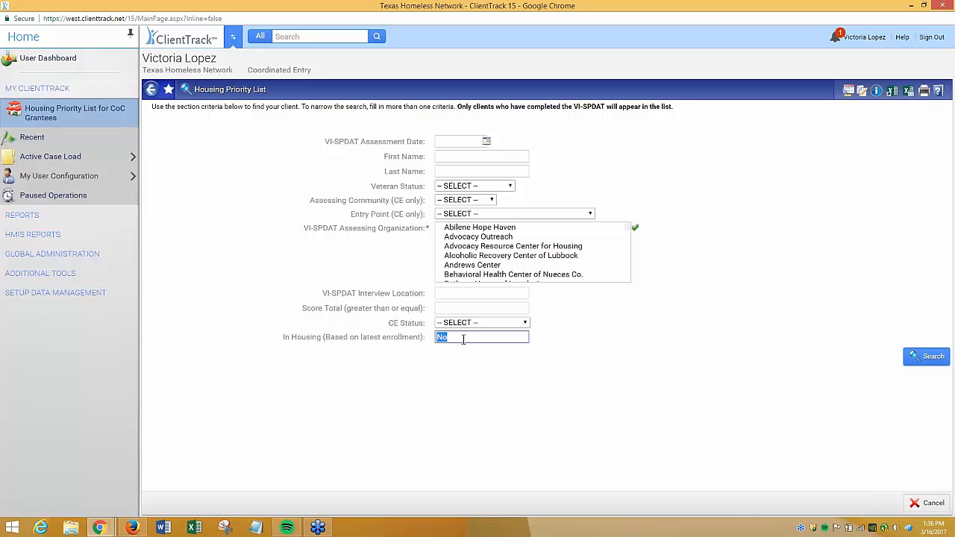
Try setting In Housing to Yes, then restore it to No
type("Yes")
double_click(463, 339)
type("no")
key("BackSpace")
key("BackSpace")
type("No")
Select Salvation Army of Denton as the VI-SPDAT assessing organization and run the search
left_click_drag(303, 232, 425, 244)
scroll(600, 250, "down", 3)
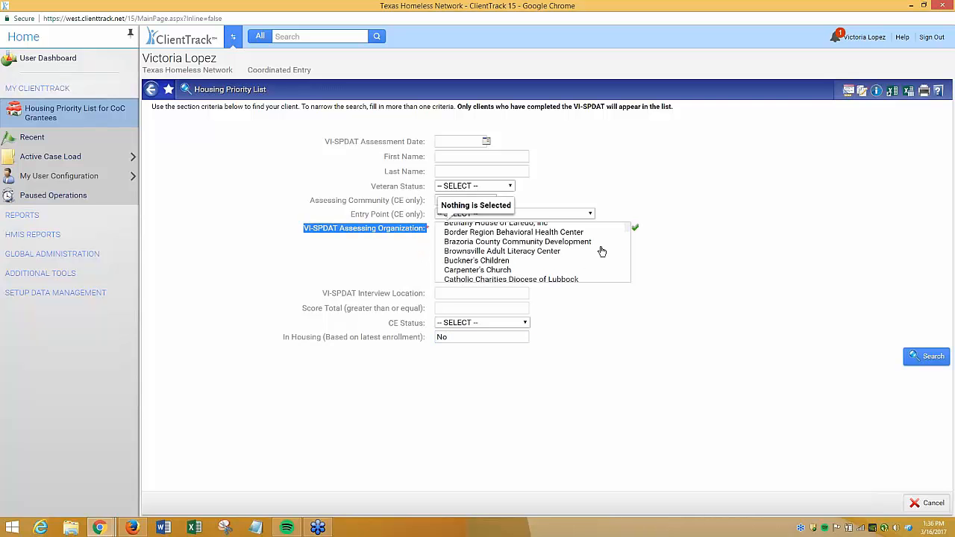
scroll(601, 252, "up", 2)
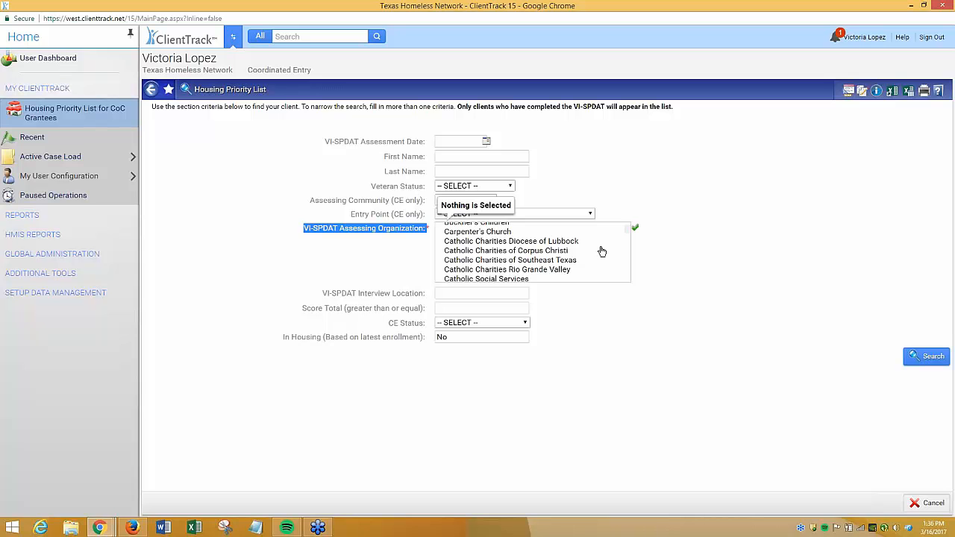
scroll(602, 251, "down", 6)
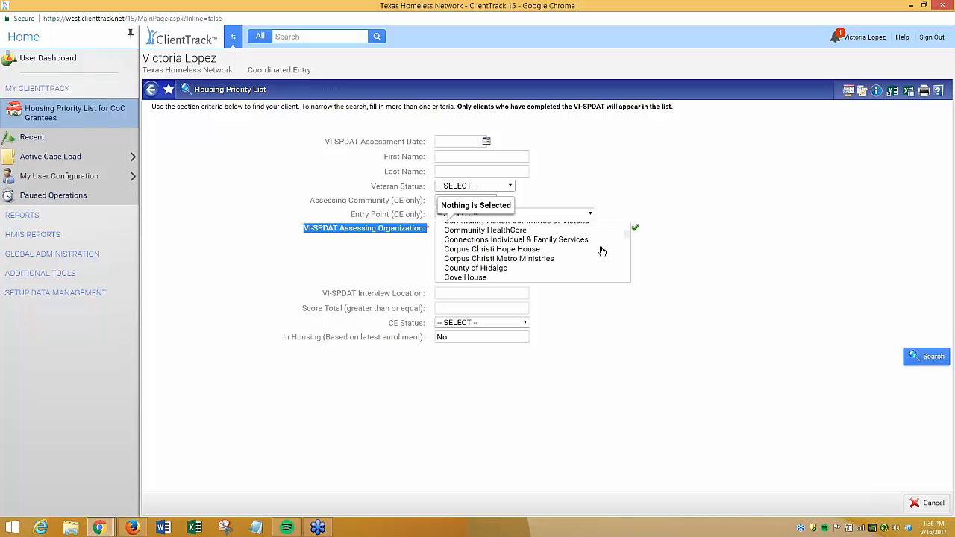
scroll(602, 251, "down", 2)
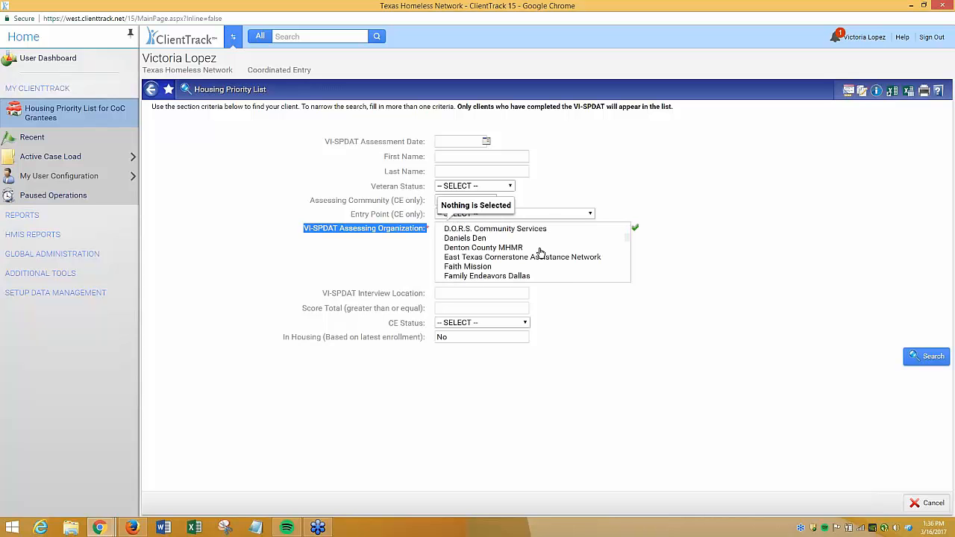
scroll(542, 254, "down", 7)
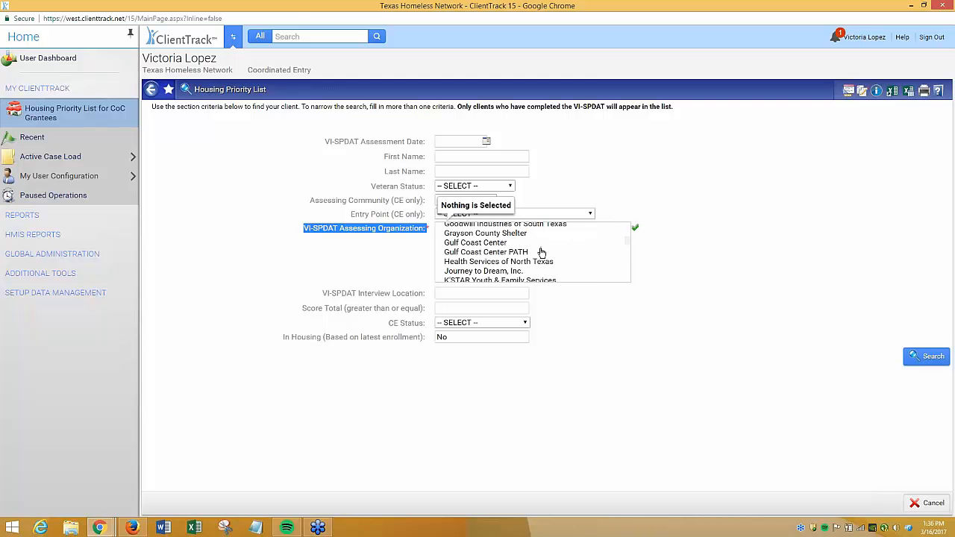
scroll(542, 253, "down", 3)
scroll(503, 275, "down", 3)
left_click(471, 235)
scroll(557, 249, "down", 5)
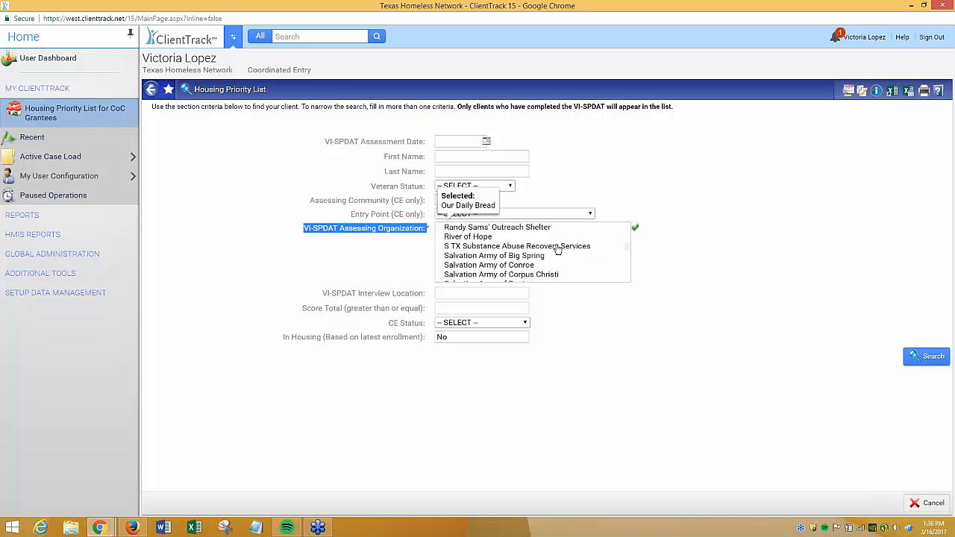
left_click(525, 234)
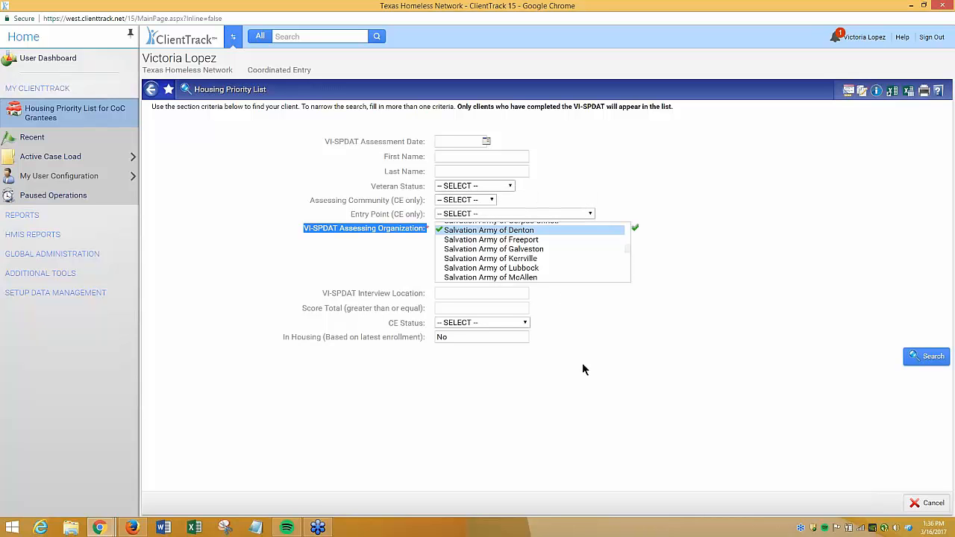
left_click(932, 359)
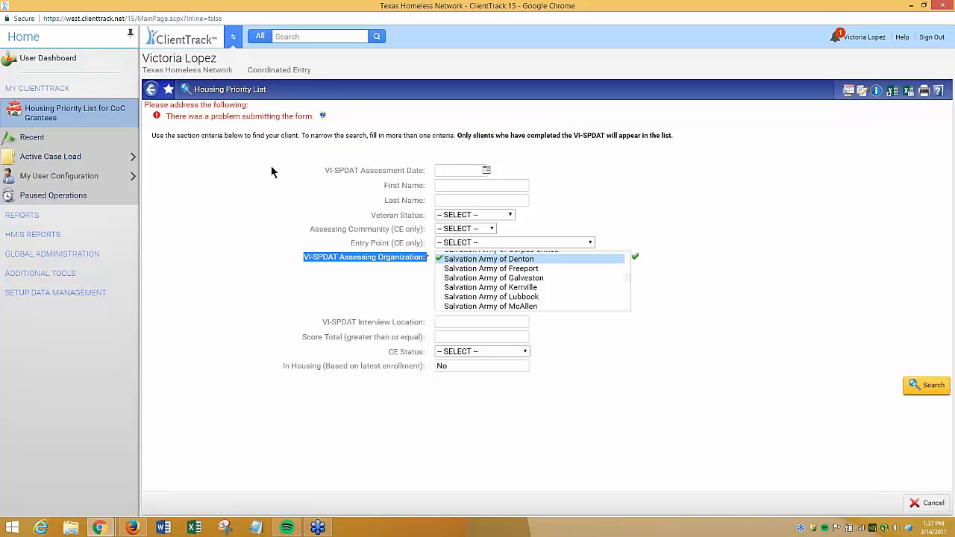
Reopen the Housing Priority List, select Our Daily Bread and Salvation Army of Denton as assessing organizations, and search
left_click_drag(335, 118, 165, 116)
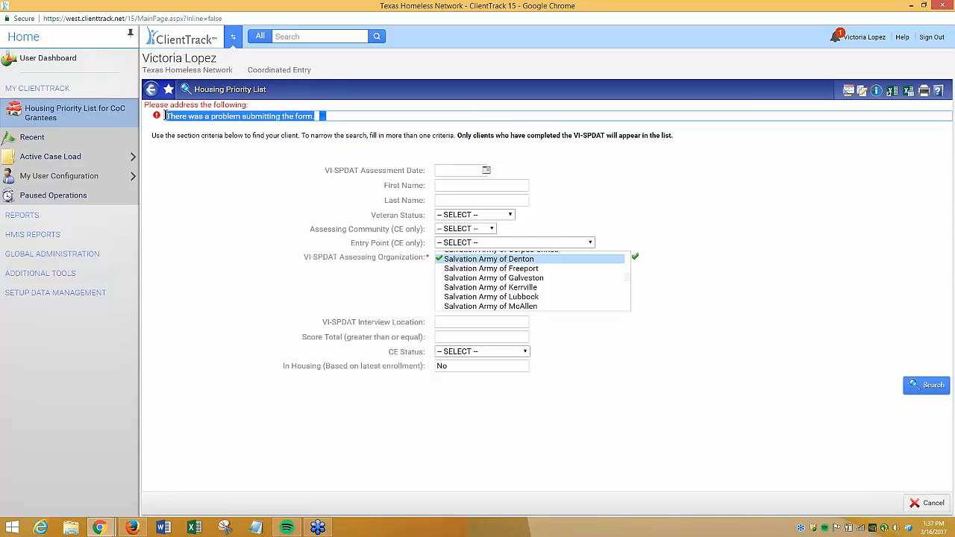
left_click(654, 311)
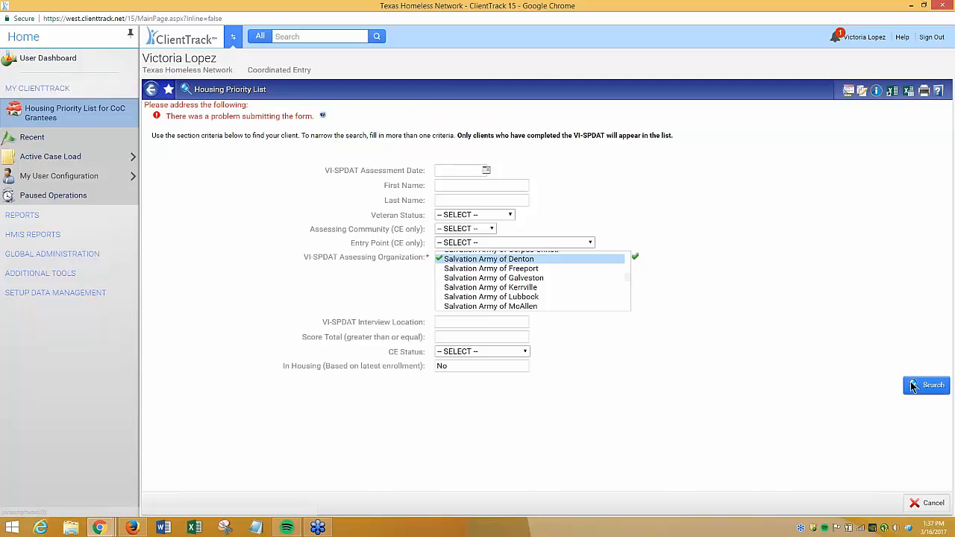
left_click(88, 110)
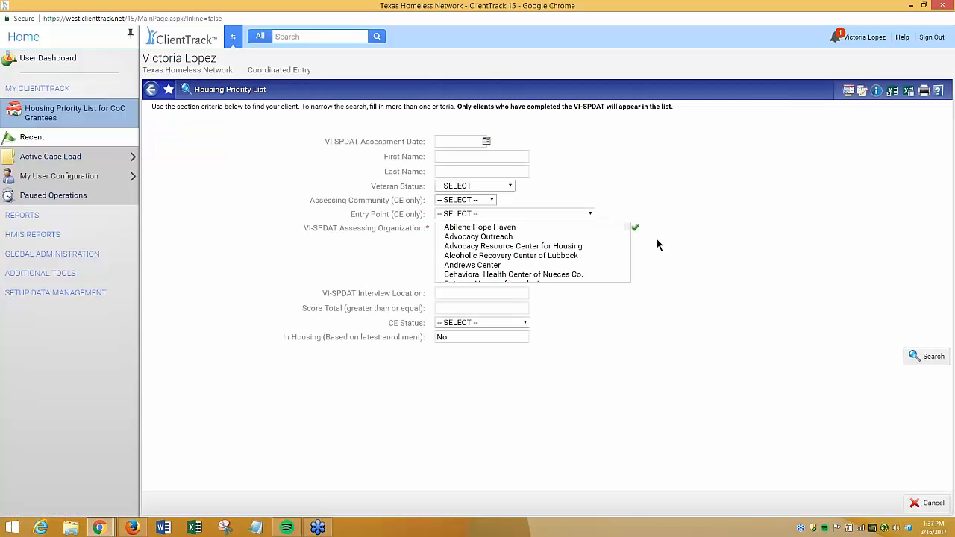
scroll(566, 267, "down", 10)
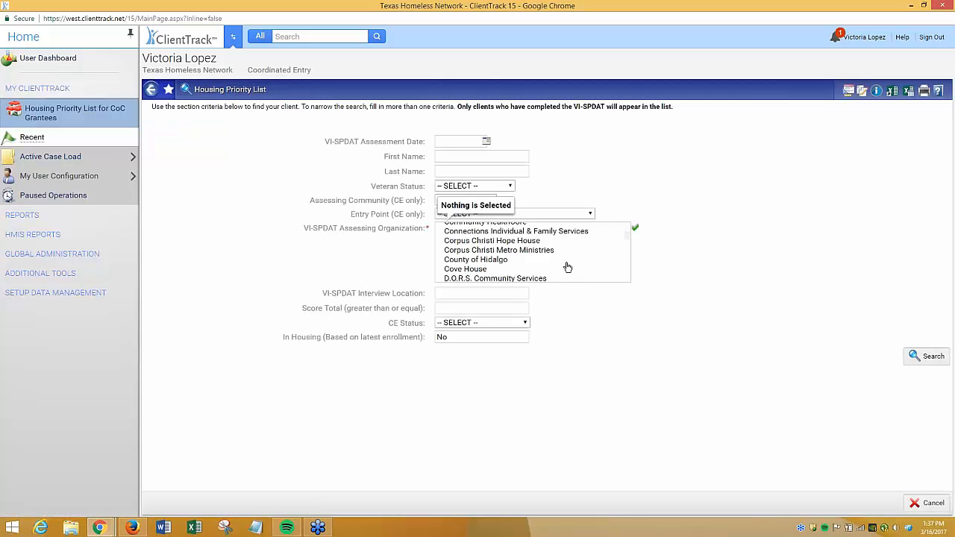
scroll(566, 266, "down", 5)
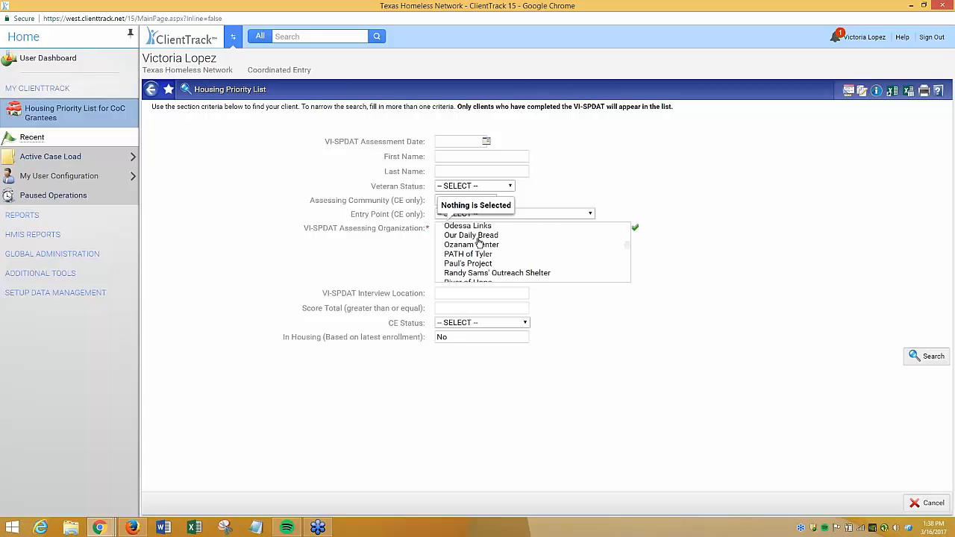
left_click(481, 236)
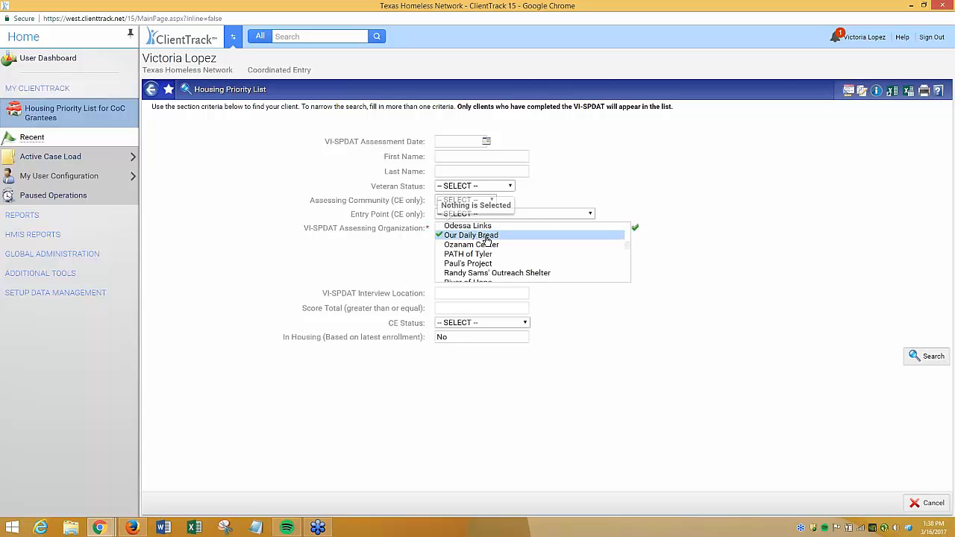
scroll(565, 259, "down", 3)
scroll(566, 260, "down", 2)
scroll(564, 259, "up", 2)
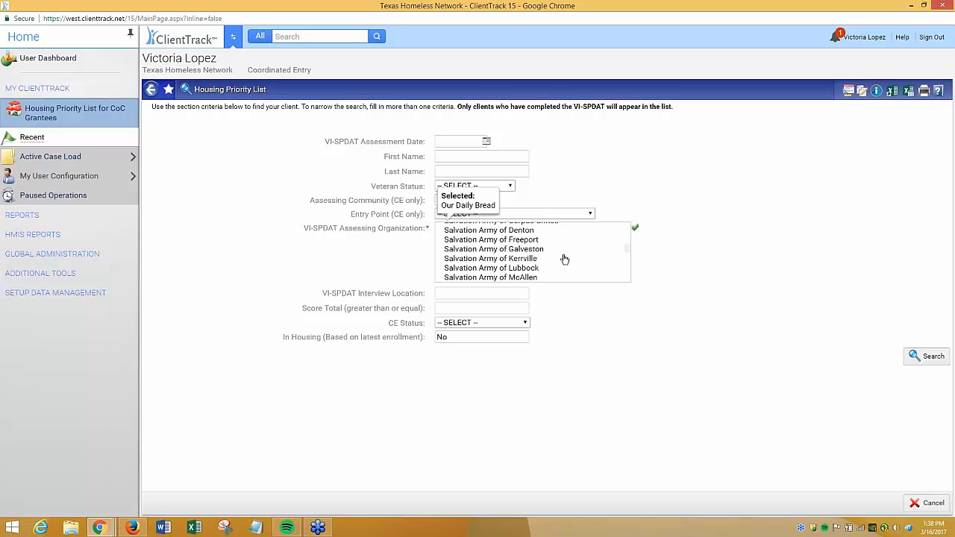
left_click(544, 234)
left_click(926, 356)
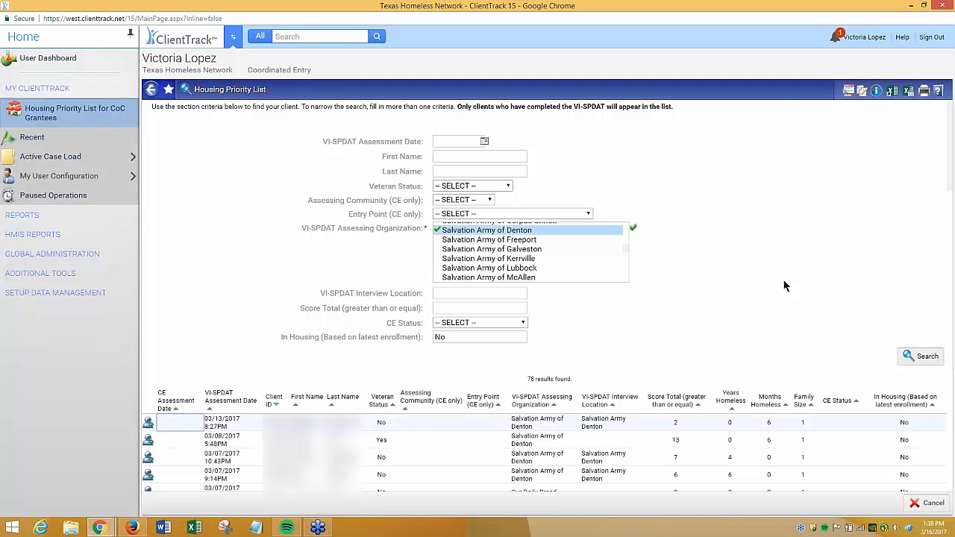
Review the prioritized client results returned by the search
scroll(784, 284, "down", 1)
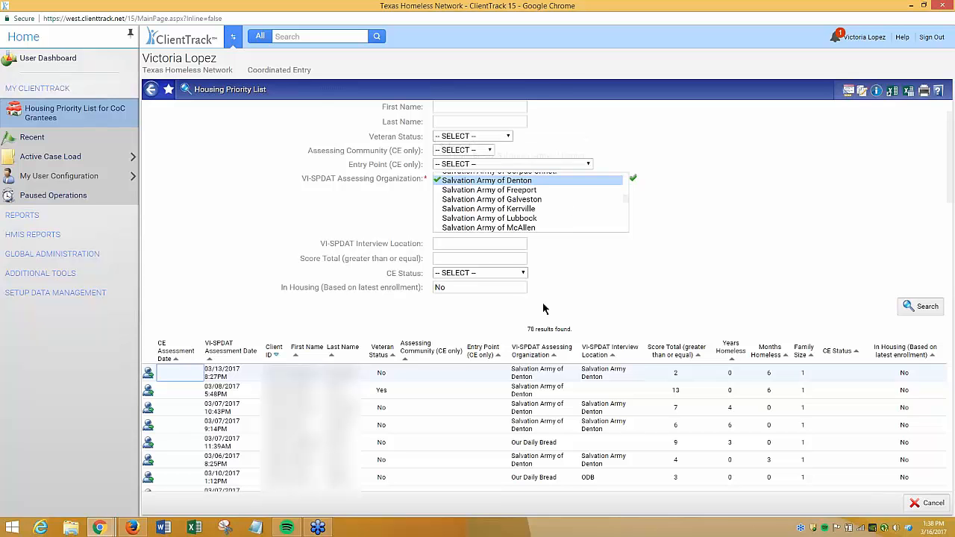
double_click(546, 329)
triple_click(546, 329)
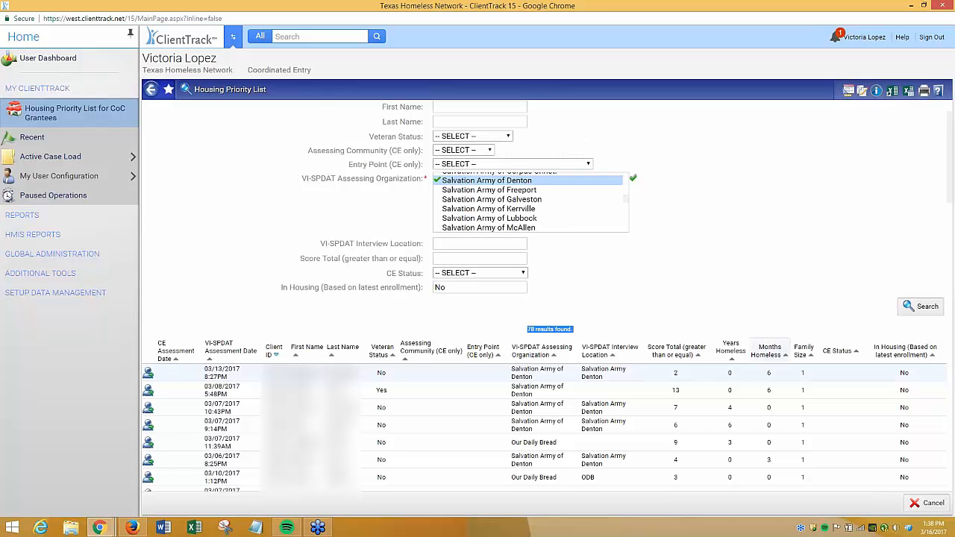
scroll(597, 250, "down", 2)
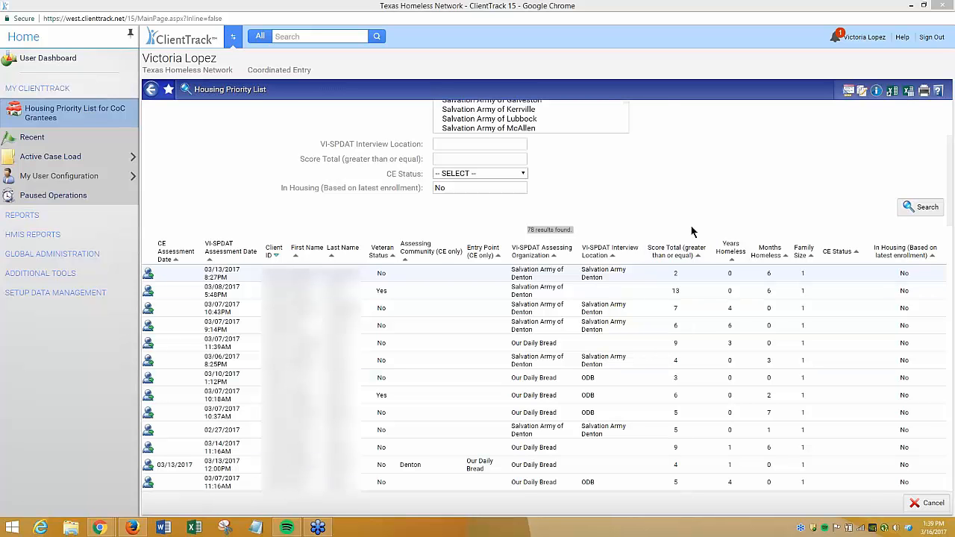
scroll(691, 232, "up", 2)
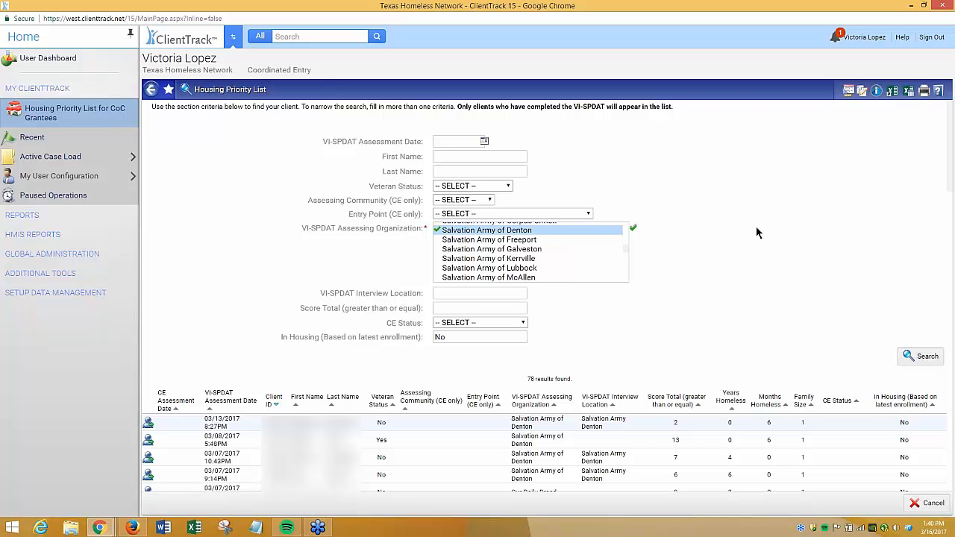
left_click(83, 125)
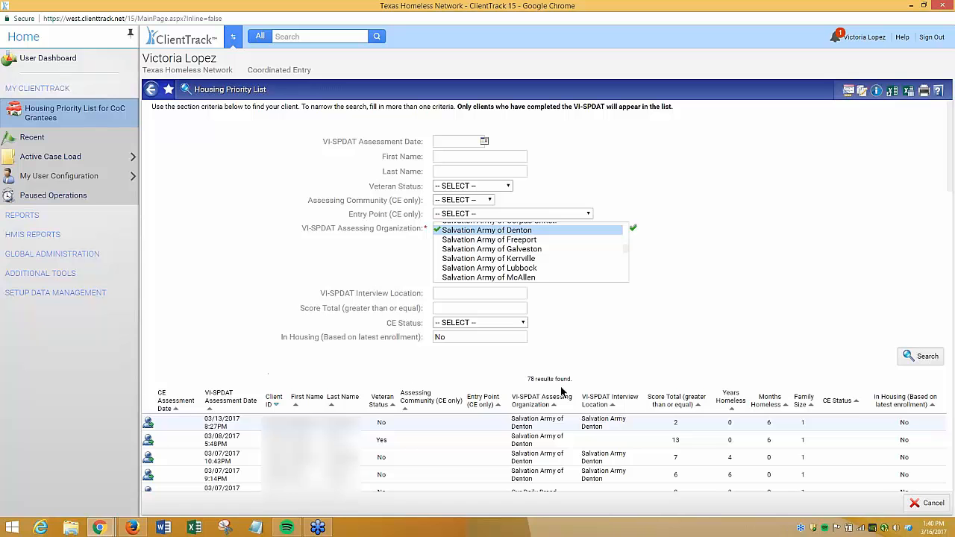
Open the VISPDAT history report under HMIS Reports and export it to Excel
left_click(63, 236)
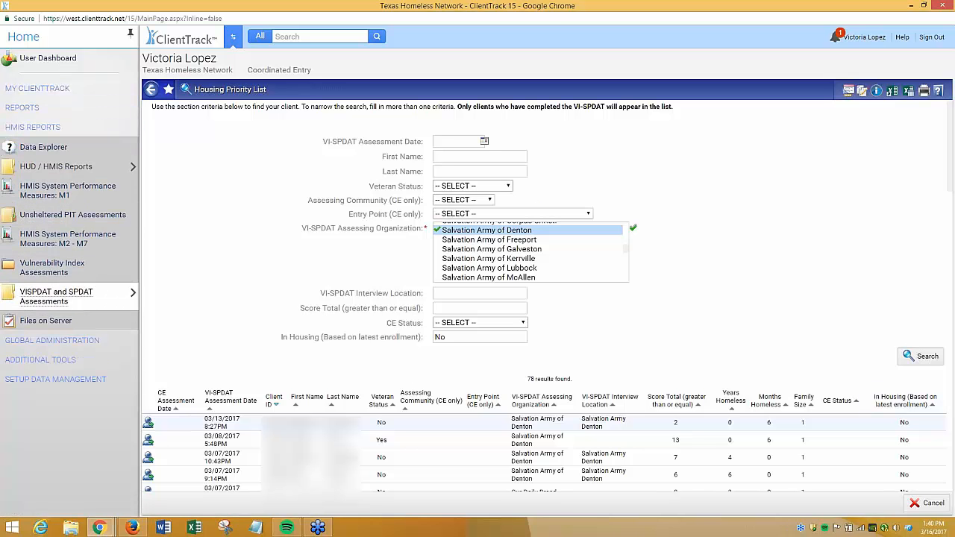
mouse_move(32, 291)
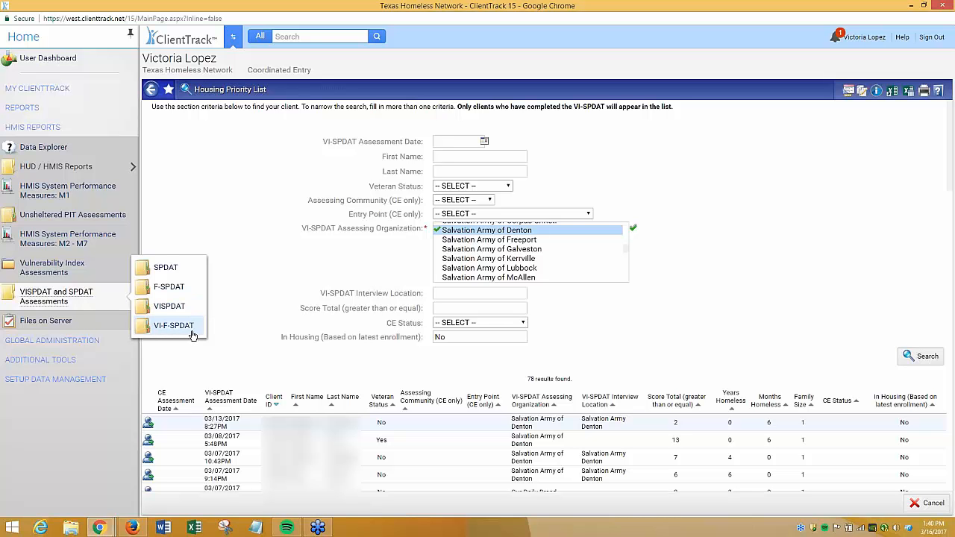
left_click(190, 309)
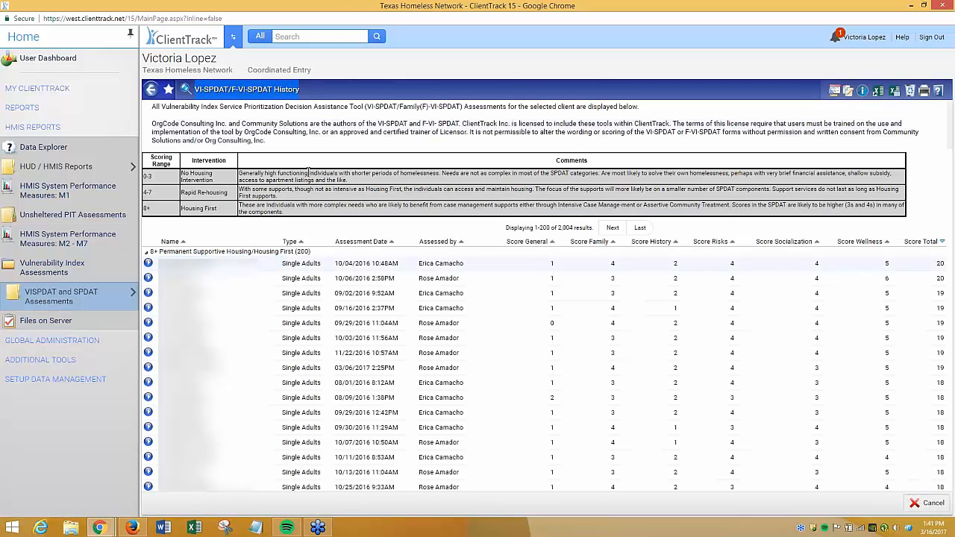
scroll(795, 342, "down", 5)
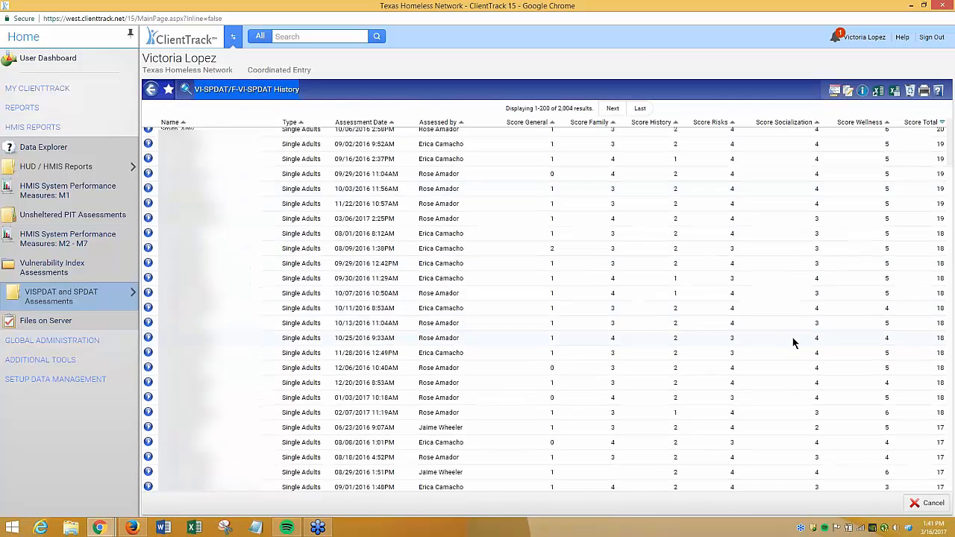
scroll(795, 342, "up", 3)
scroll(795, 342, "up", 2)
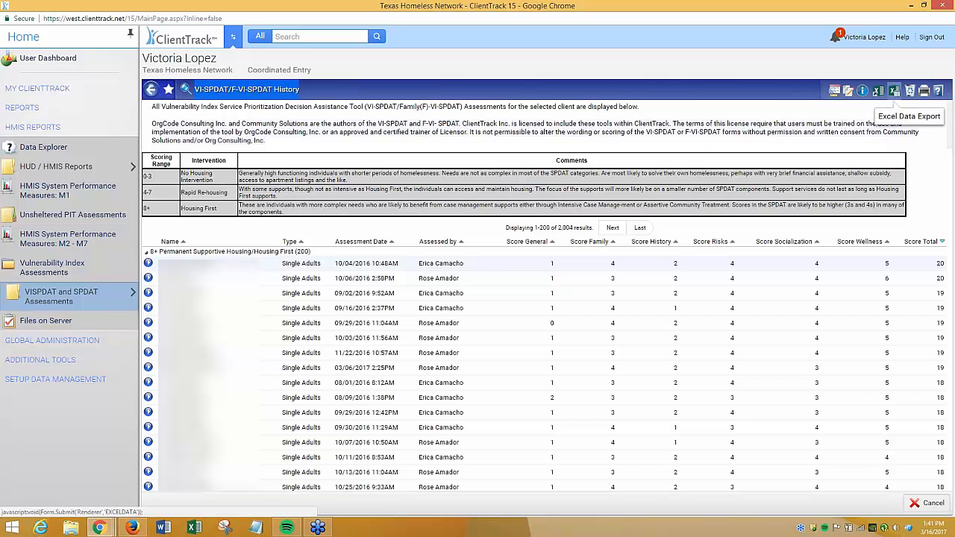
left_click(896, 93)
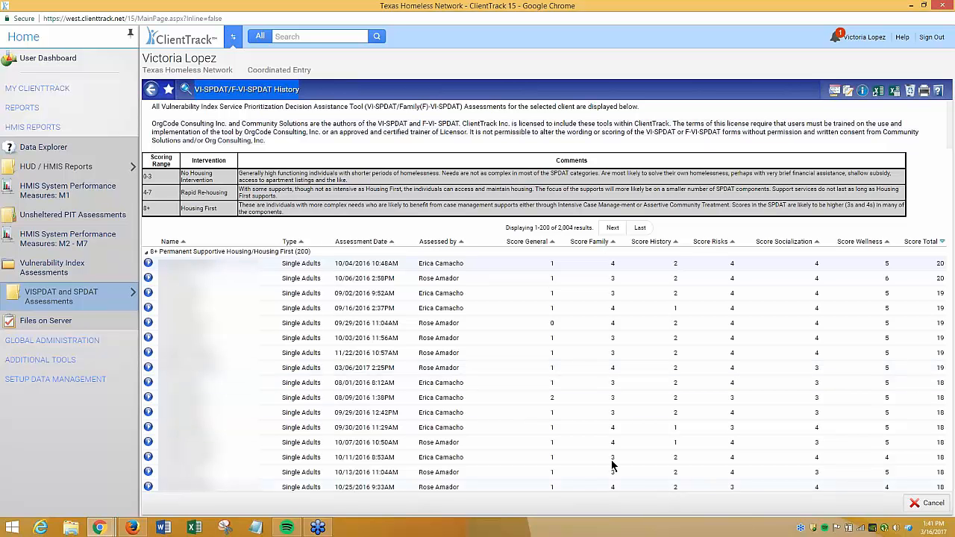
Examine the VI-SPDAT history list and its scoring columns
left_click_drag(227, 208, 141, 174)
left_click_drag(292, 212, 153, 158)
left_click(398, 224)
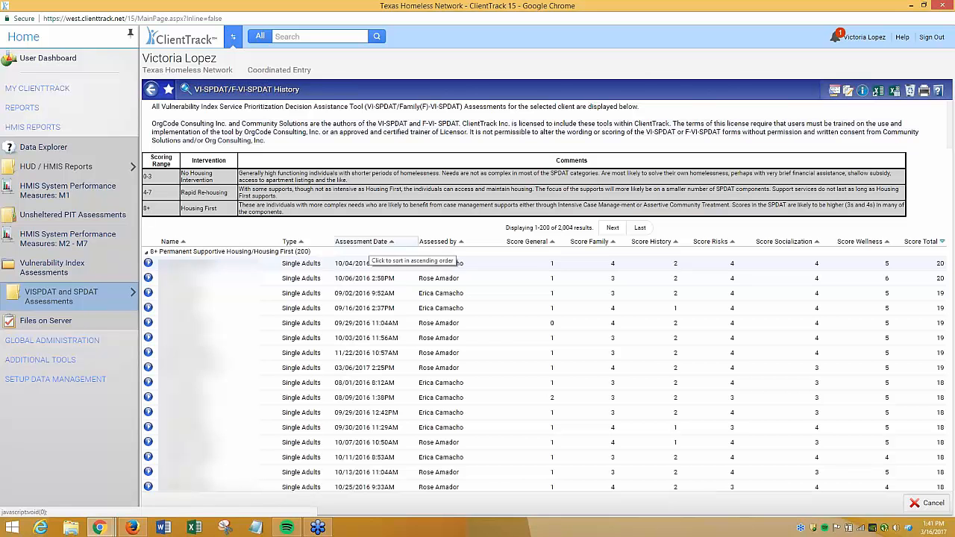
scroll(545, 309, "down", 10)
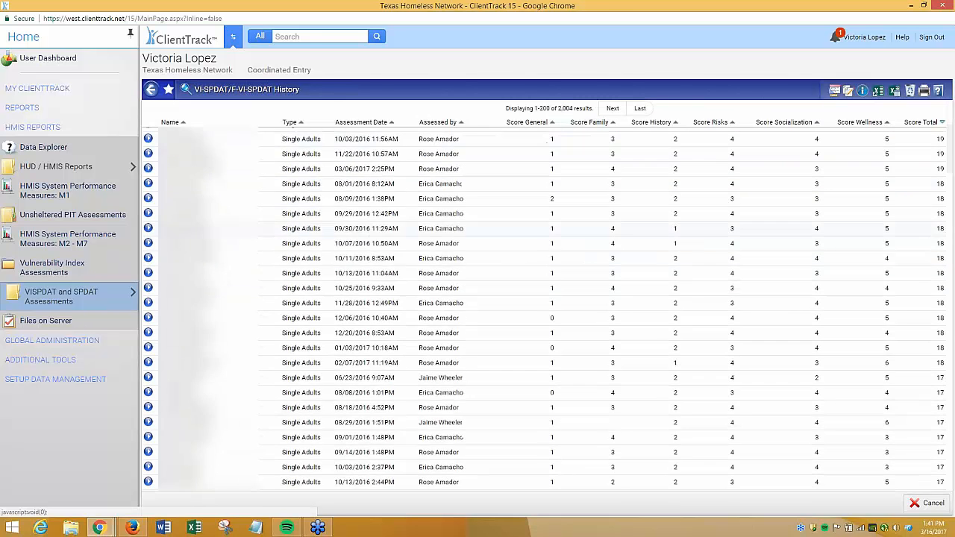
scroll(545, 309, "down", 5)
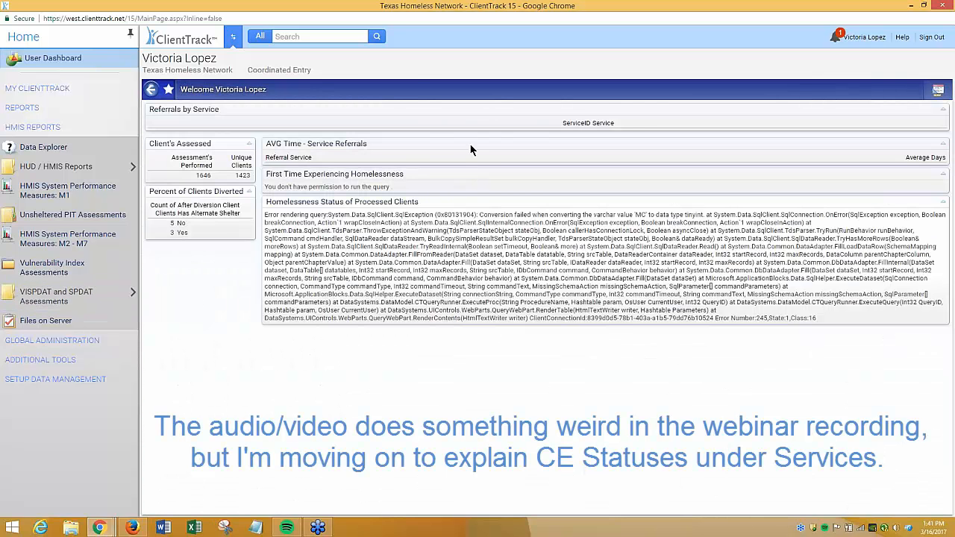
Switch to the client's new service form and choose the 03/16/2017 Texas BoS Coordinated Entry enrollment
left_click(234, 38)
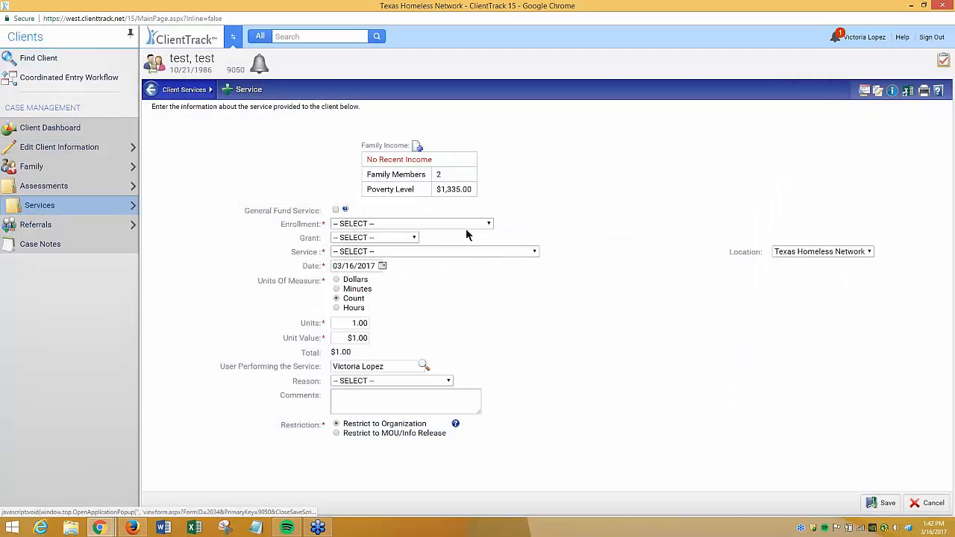
left_click(465, 223)
left_click(400, 247)
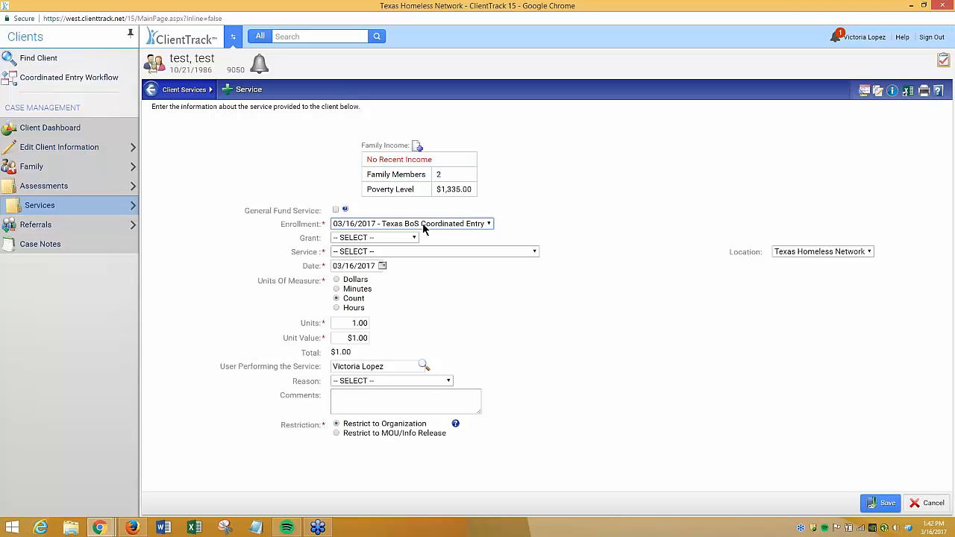
Set the service to Client Declined, then reopen the service list to review the CE Statuses options
left_click(424, 254)
scroll(439, 354, "down", 5)
scroll(439, 353, "down", 5)
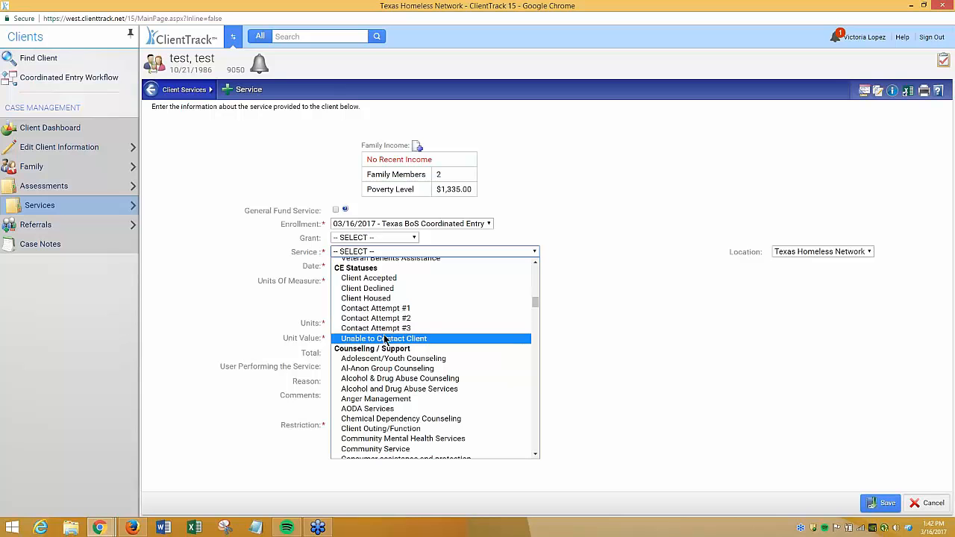
left_click(382, 290)
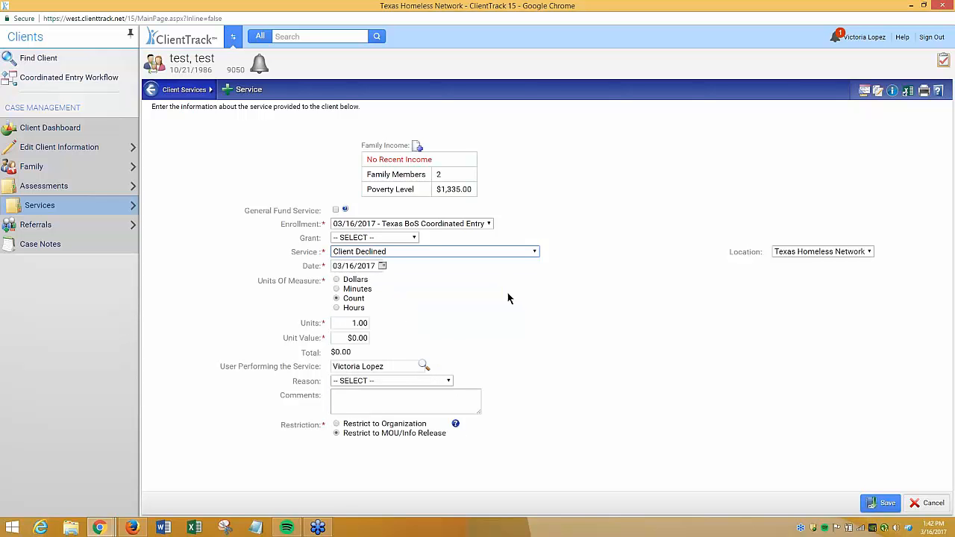
left_click(393, 254)
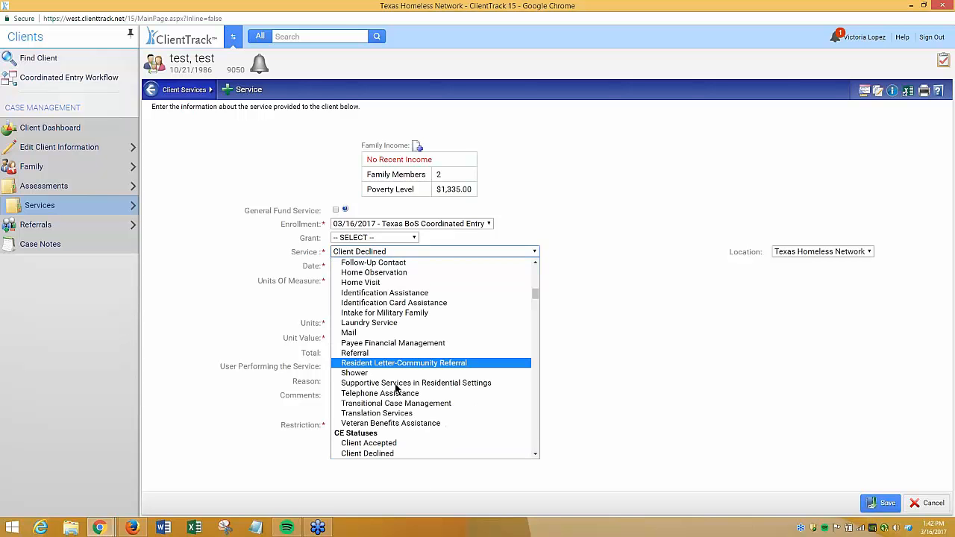
scroll(395, 432, "down", 3)
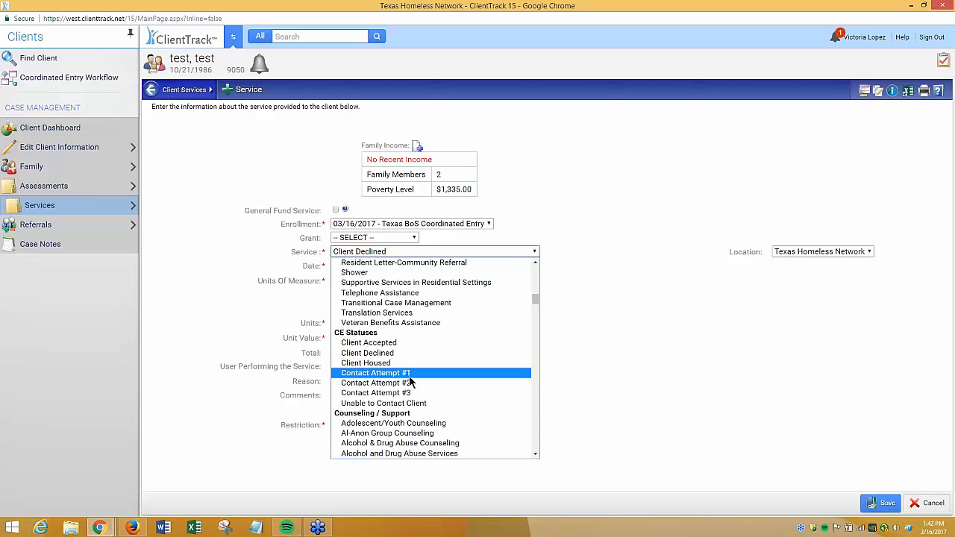